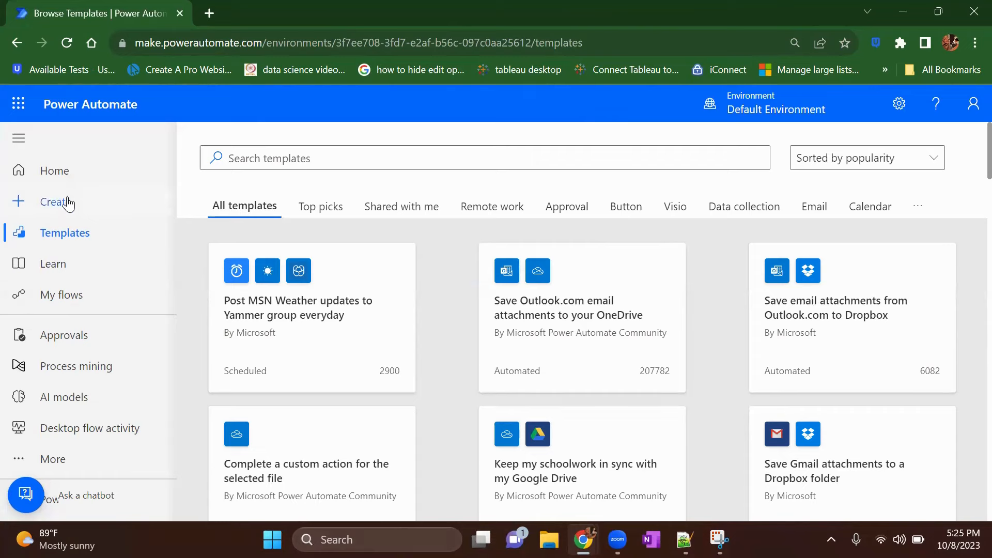
# Step: Start building a new scheduled cloud flow from blank
pyautogui.click(68, 205)
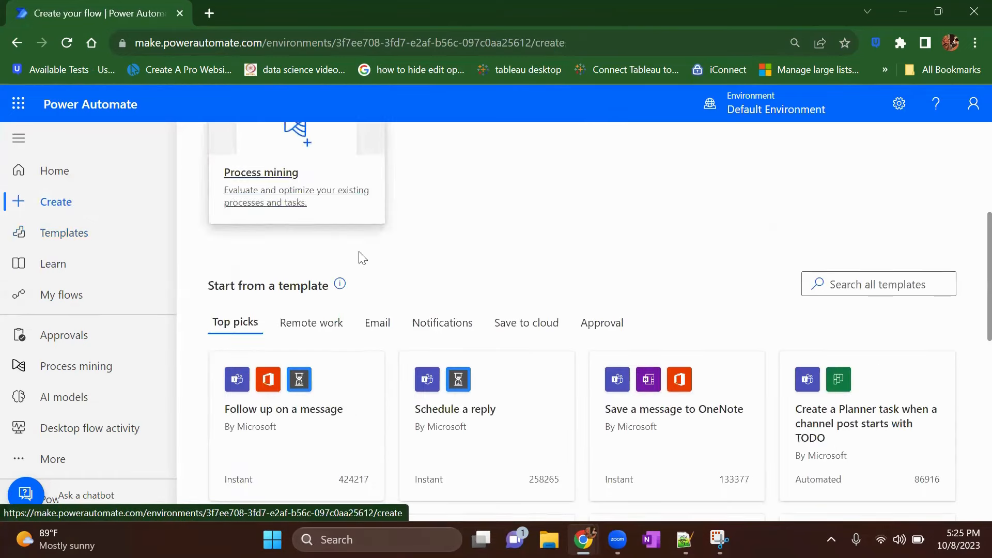
pyautogui.scroll(3, 639, 275)
pyautogui.scroll(2, 639, 275)
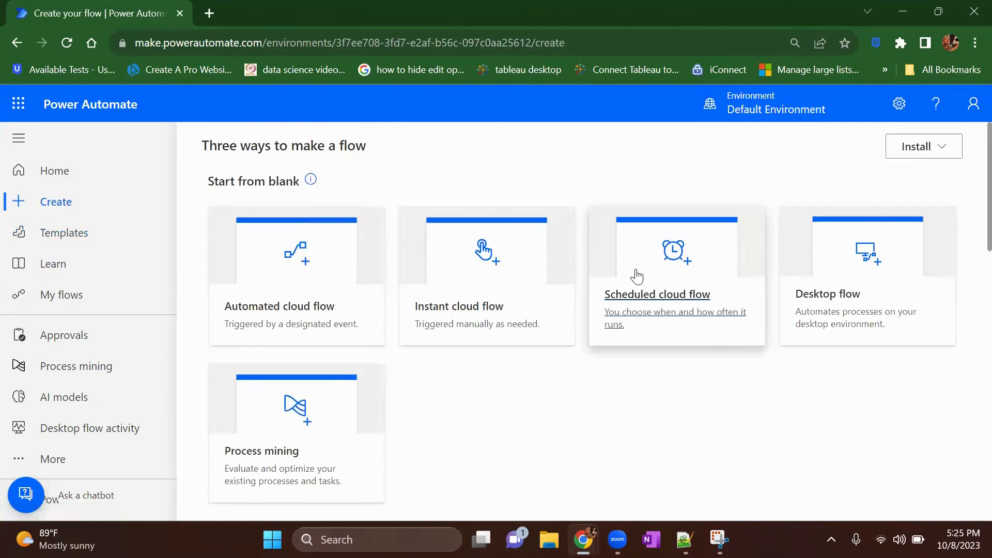
pyautogui.click(688, 301)
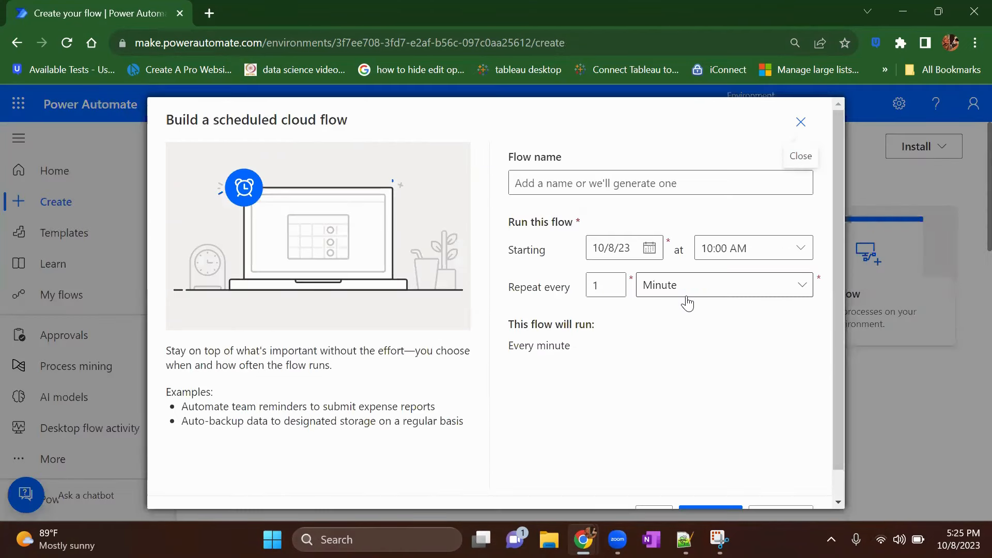
# Step: Name the new flow "Date compare"
pyautogui.click(569, 183)
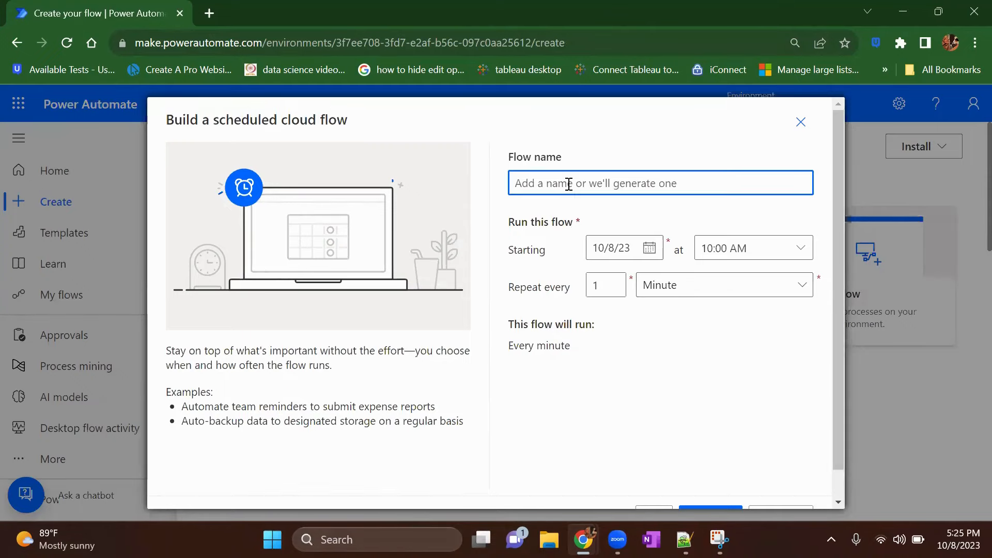
pyautogui.write('Daye')
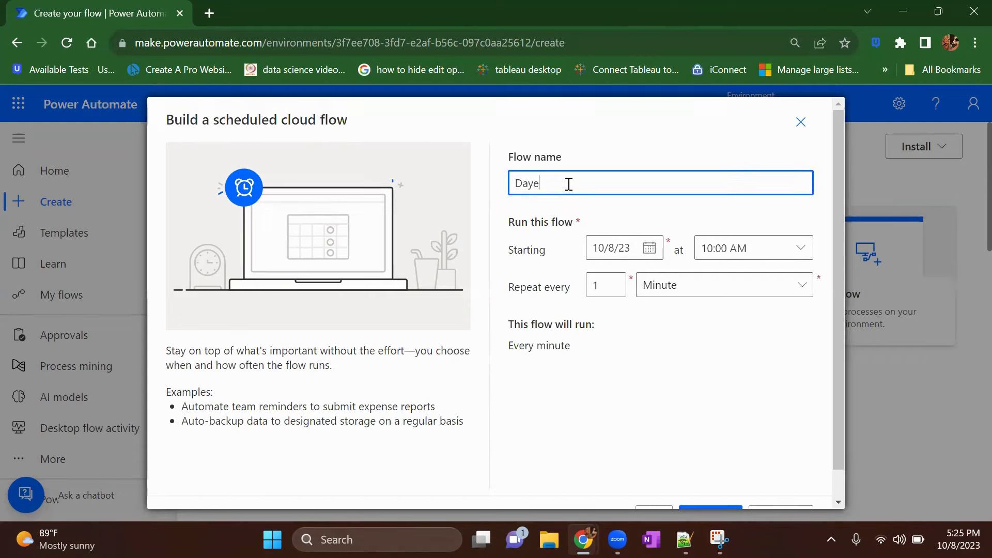
pyautogui.press('BackSpace')
pyautogui.press('BackSpace')
pyautogui.press('BackSpace')
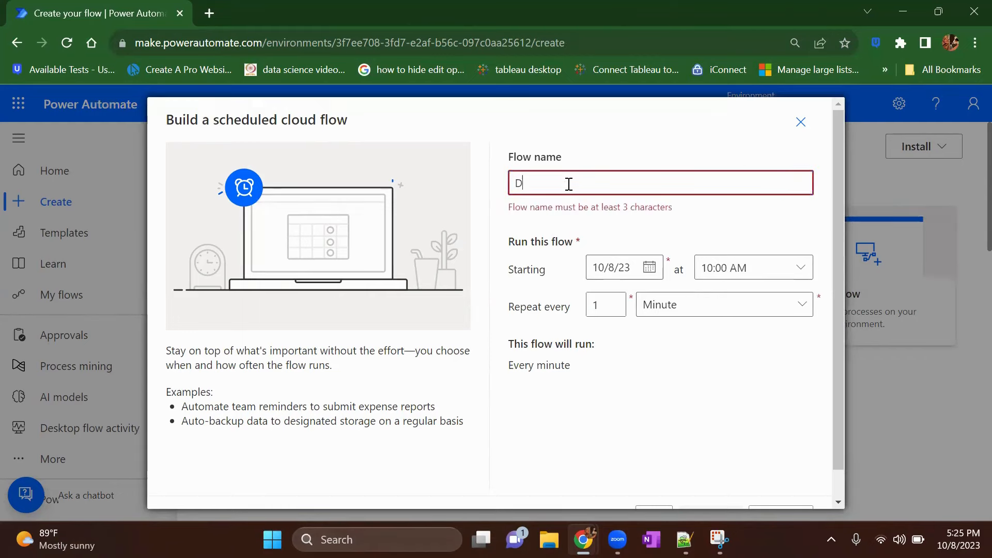
pyautogui.write('ate compare')
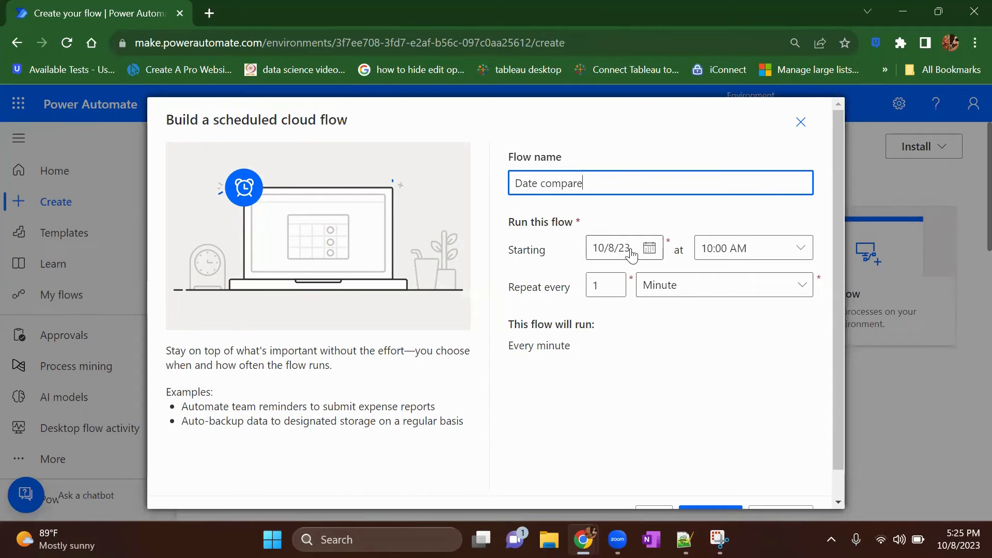
# Step: Schedule the flow to repeat every 1 day starting at 07:30 AM, and create it
pyautogui.click(657, 294)
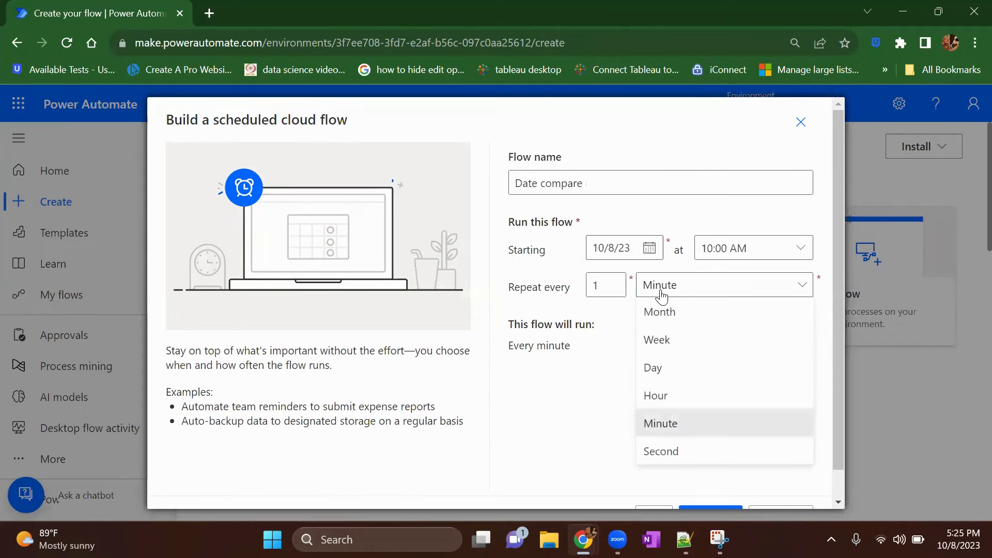
pyautogui.click(670, 368)
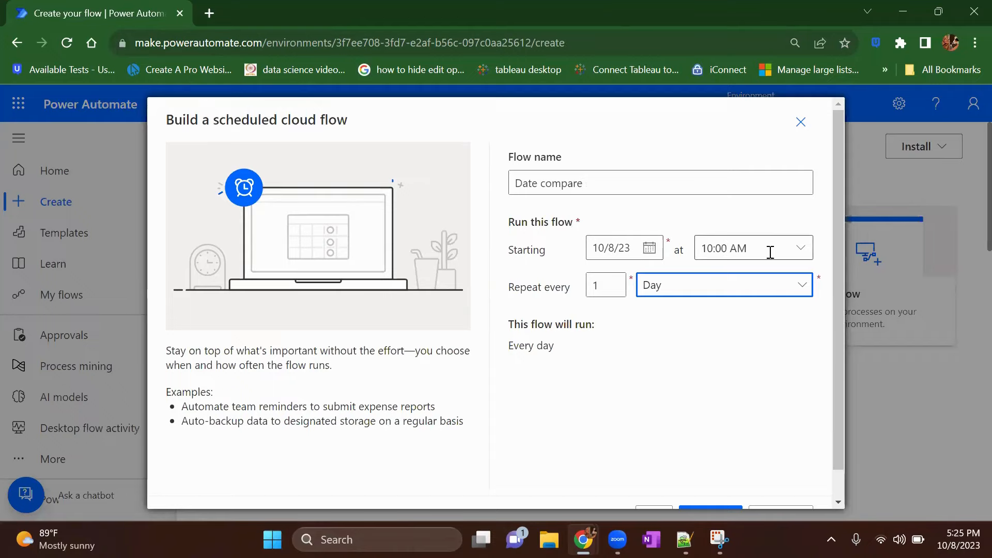
pyautogui.click(798, 248)
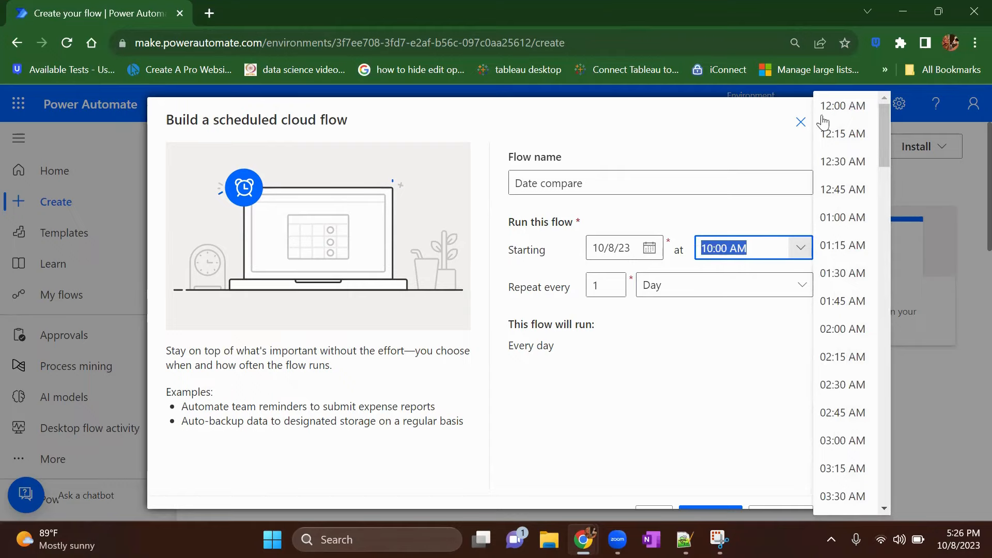
pyautogui.scroll(-10, 832, 391)
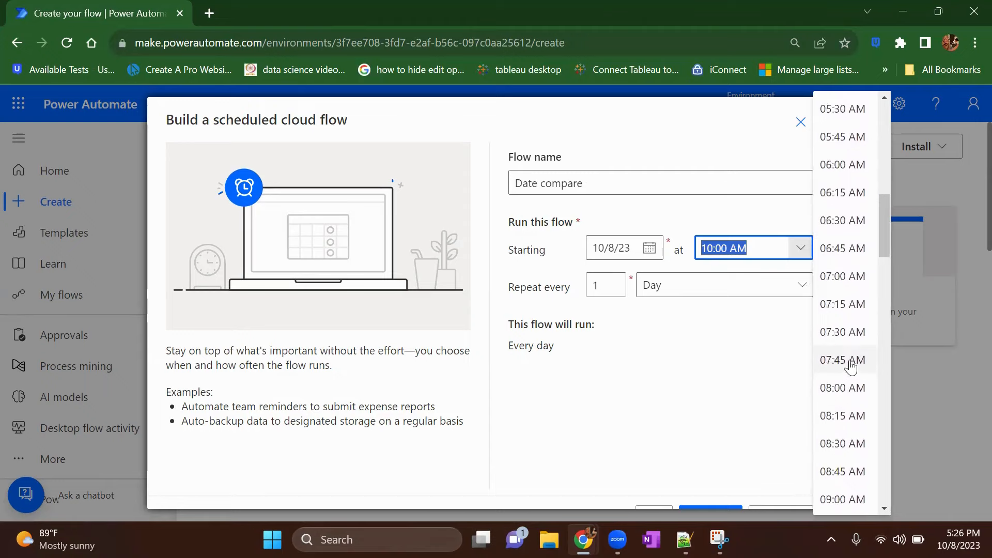
pyautogui.click(845, 335)
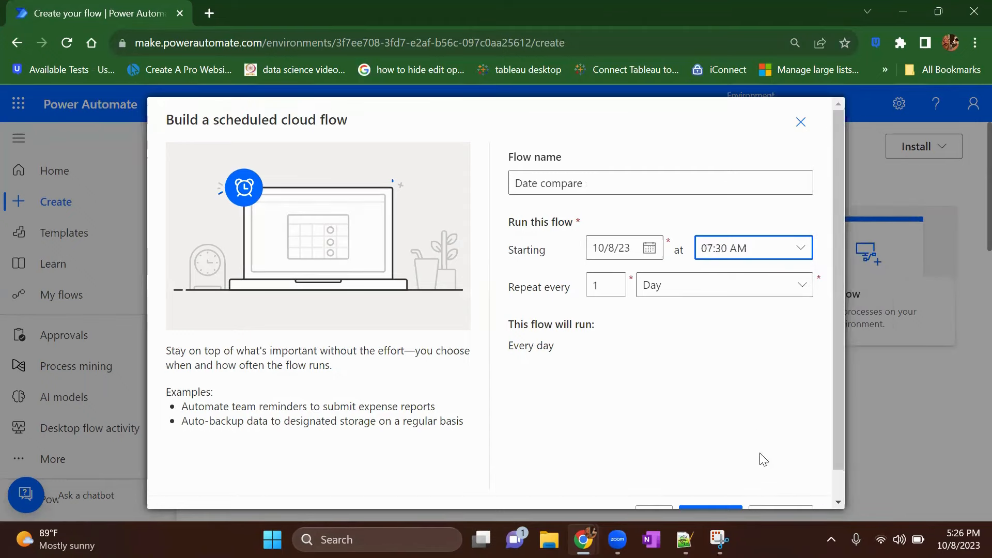
pyautogui.scroll(-1, 765, 459)
pyautogui.click(720, 487)
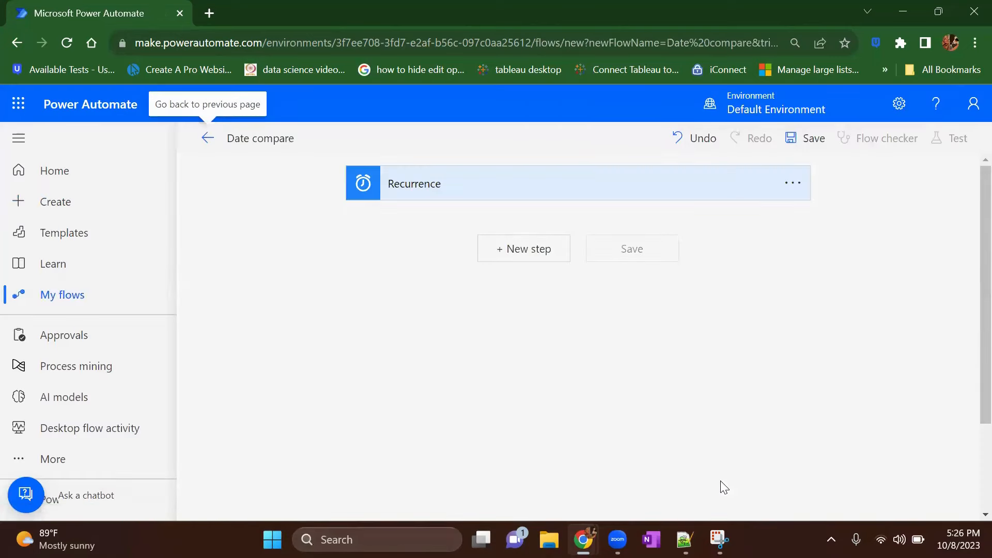
# Step: Add a Compose data operation as a new step after the Recurrence trigger
pyautogui.click(535, 250)
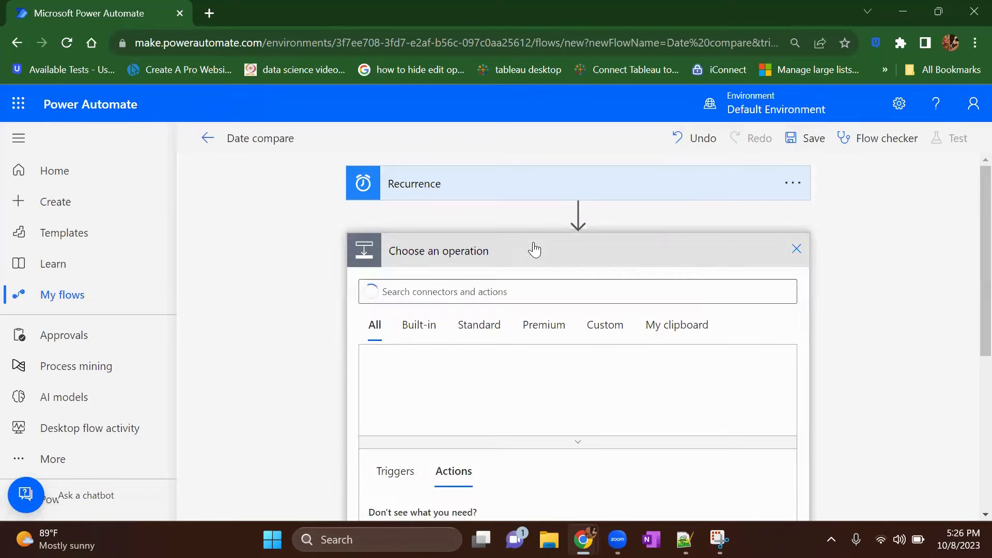
pyautogui.click(483, 290)
pyautogui.write('compo')
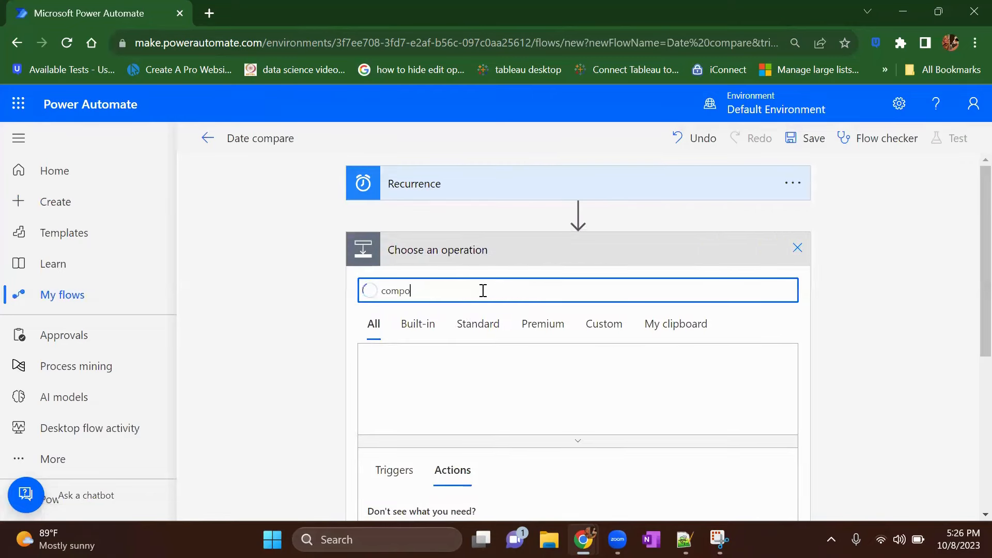
pyautogui.write('se')
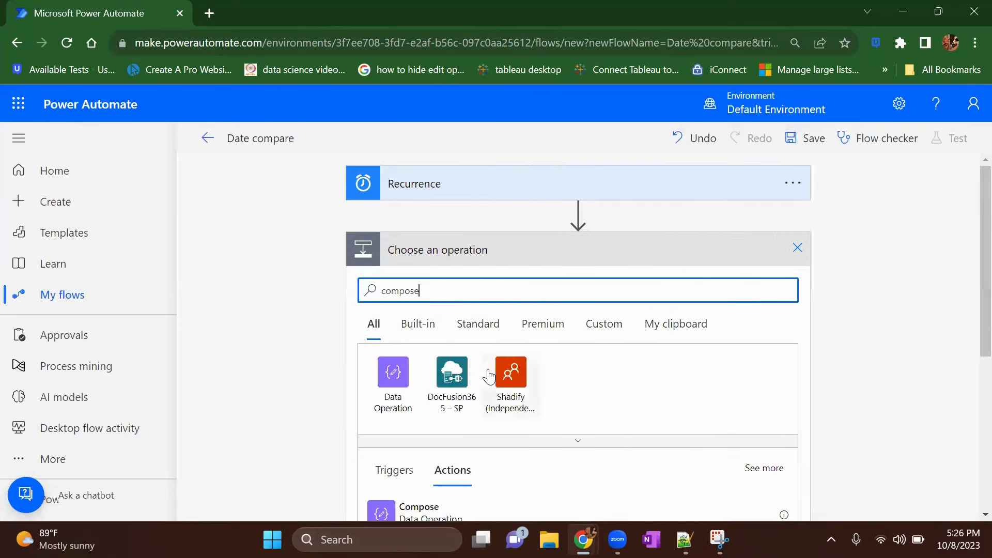
pyautogui.scroll(-3, 471, 382)
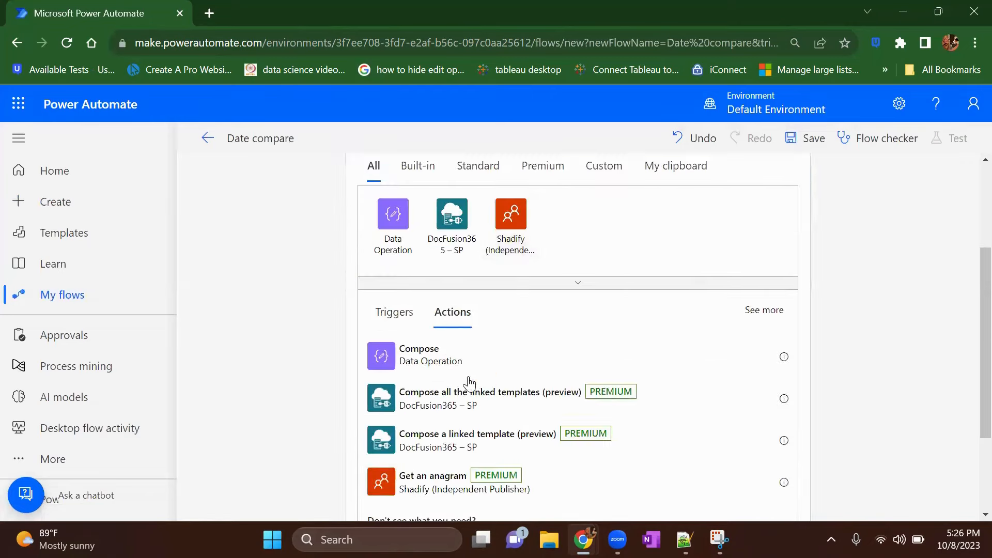
pyautogui.click(427, 361)
pyautogui.scroll(2, 535, 311)
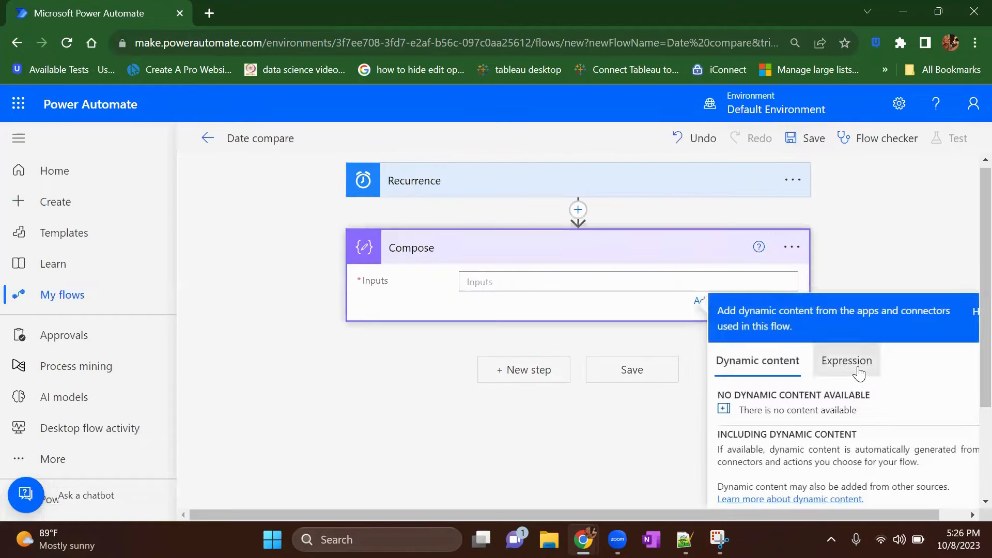
# Step: Set the Compose action's input to the expression utcNow()
pyautogui.click(855, 364)
pyautogui.click(774, 417)
pyautogui.write('utcNow()')
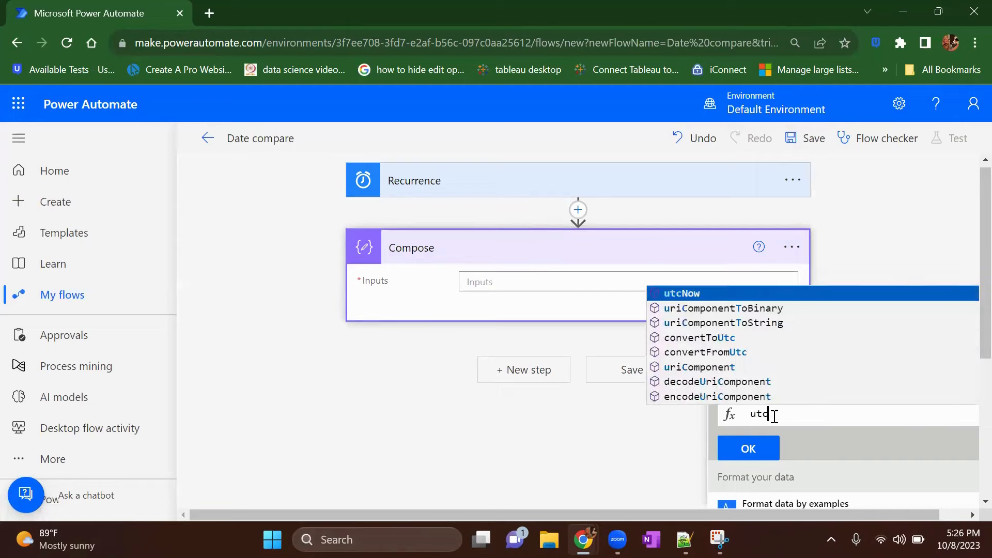
pyautogui.click(765, 450)
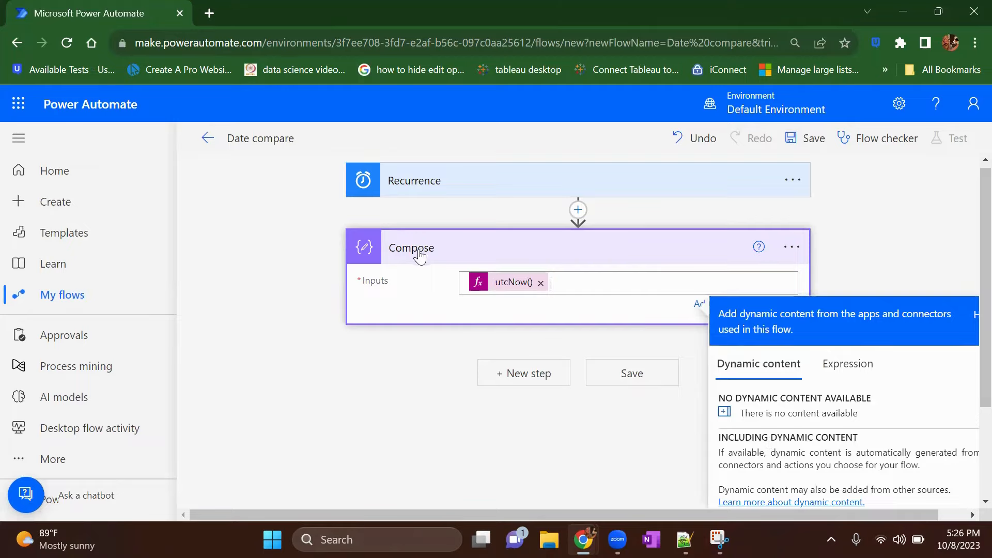
pyautogui.click(879, 274)
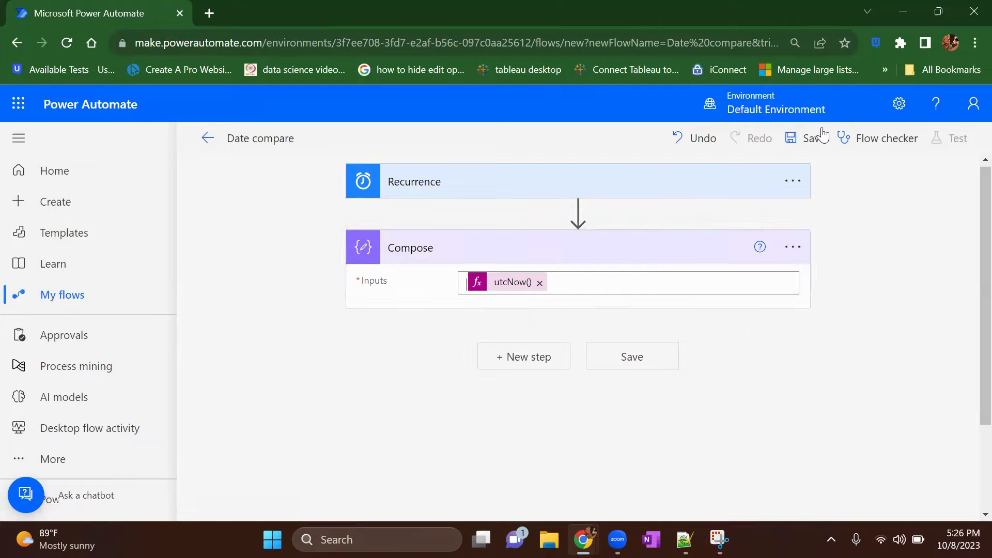
# Step: Save the flow and run a manual test of it
pyautogui.click(812, 138)
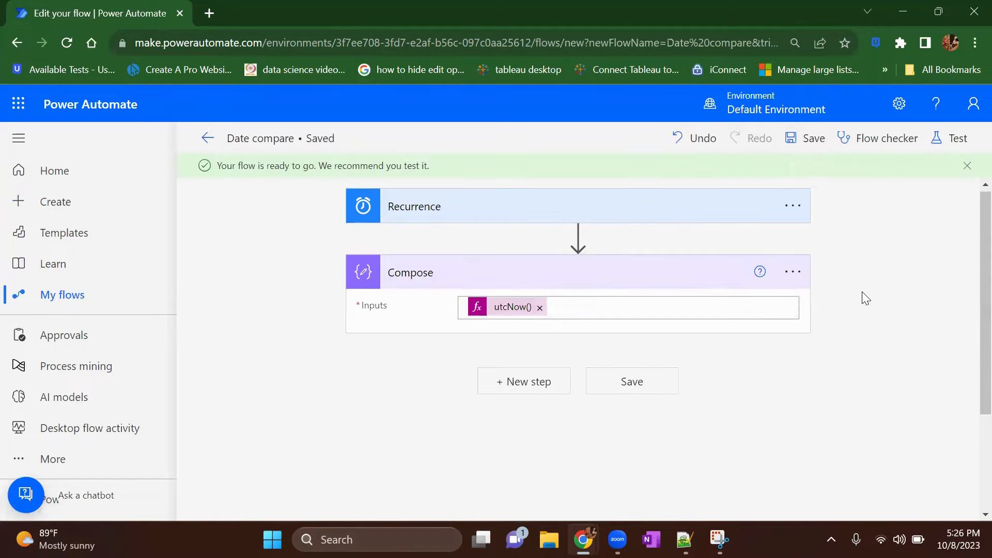
pyautogui.click(960, 143)
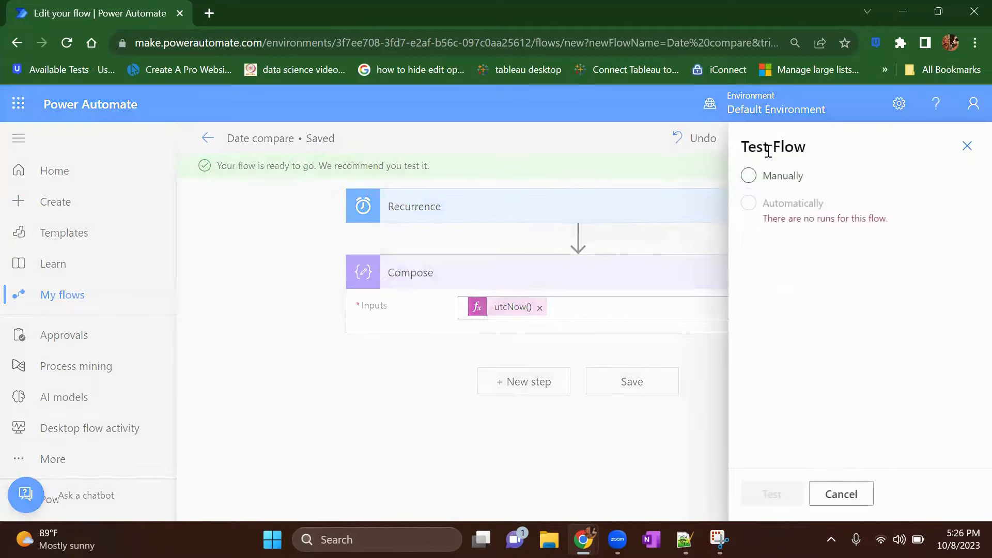
pyautogui.click(759, 177)
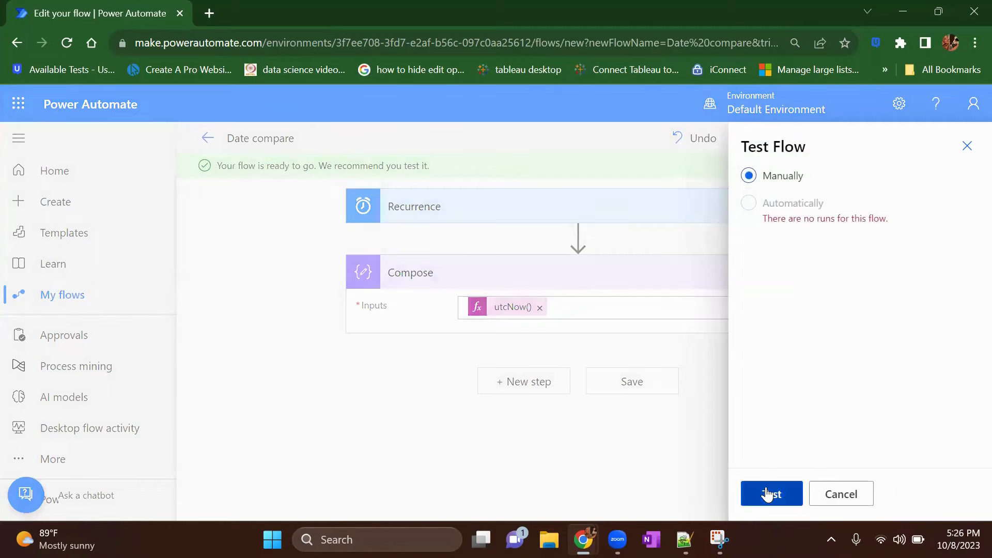
pyautogui.click(766, 491)
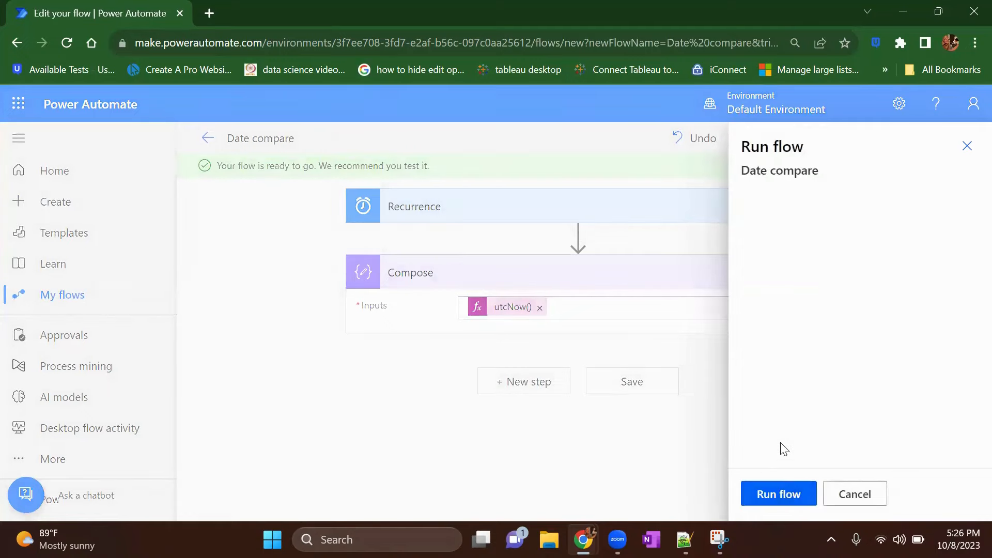
pyautogui.click(790, 493)
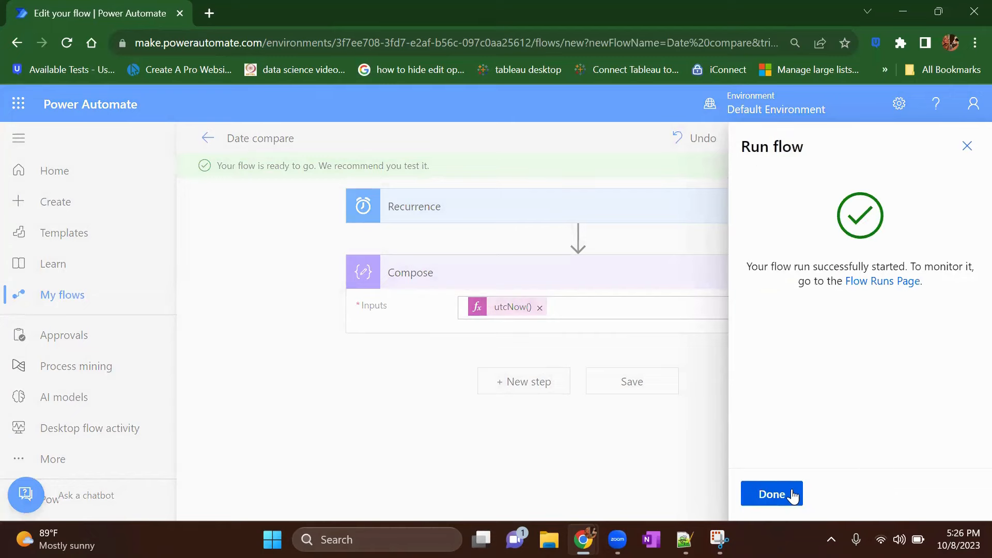
pyautogui.click(793, 495)
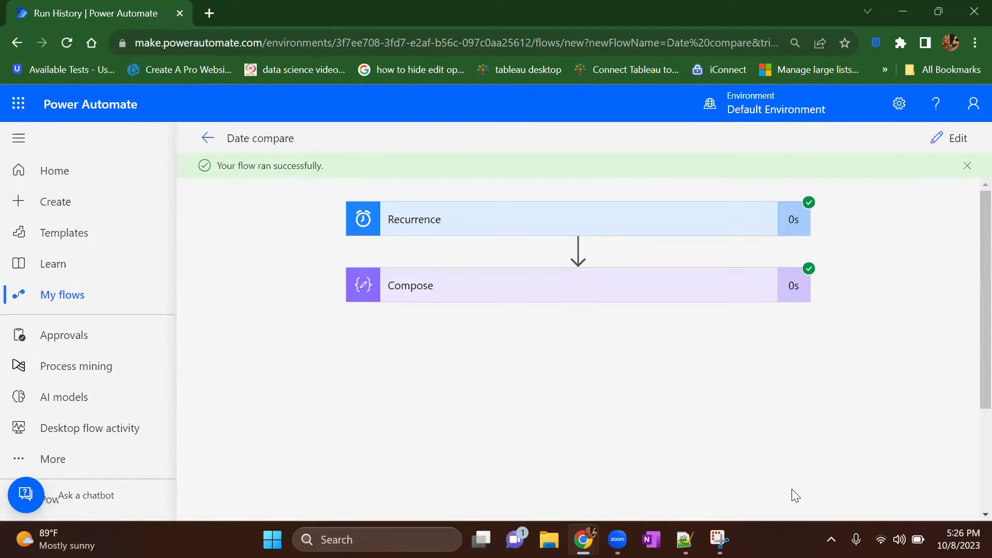
# Step: Expand the Compose action in the run results and examine the date and time format of its output
pyautogui.click(503, 295)
pyautogui.scroll(-2, 561, 433)
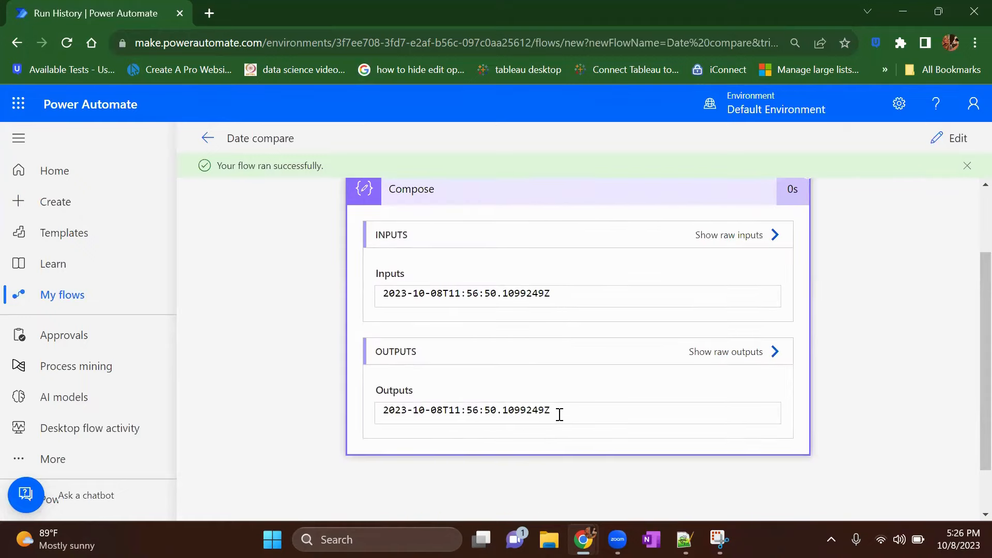
pyautogui.rightClick(406, 413)
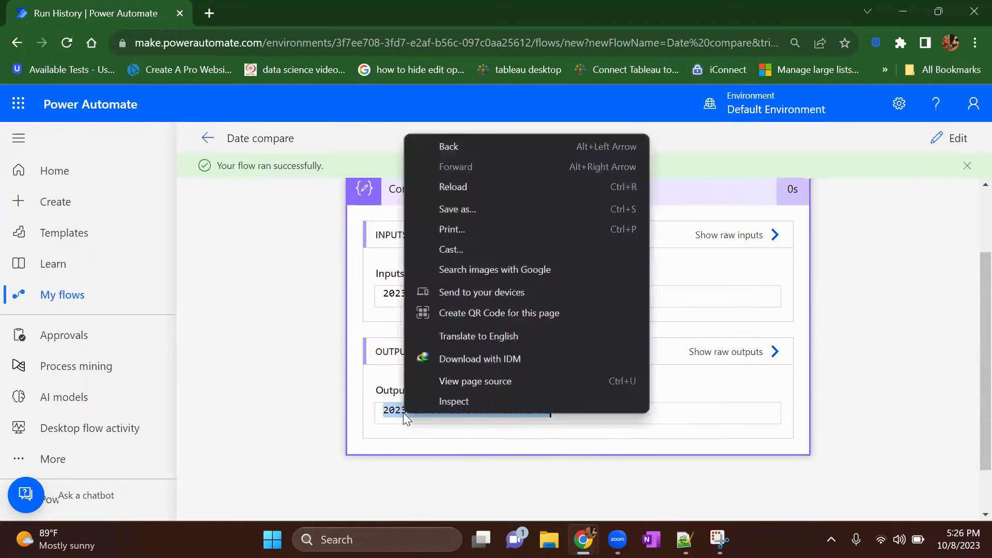
pyautogui.click(423, 456)
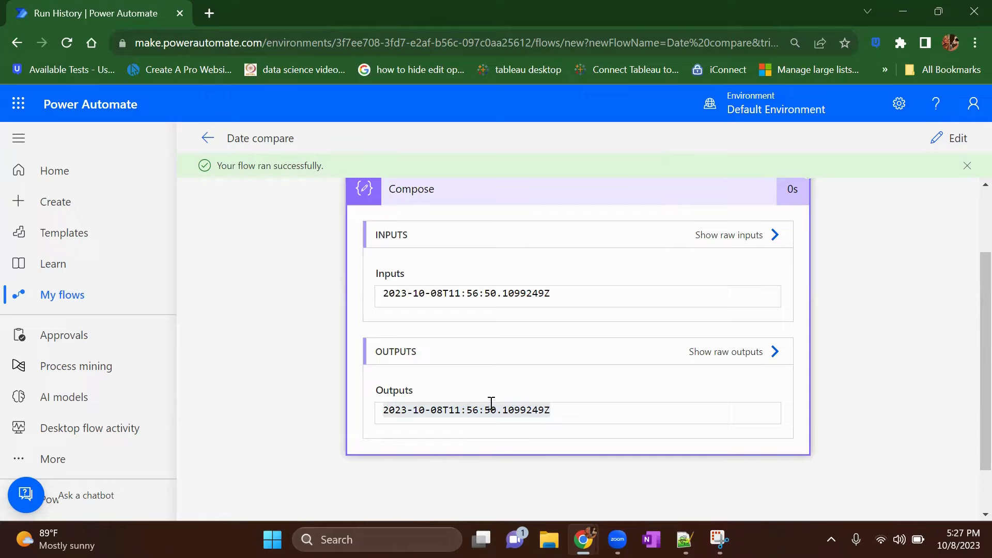
# Step: Return to editing the flow and add a second Compose data operation after the existing one
pyautogui.click(953, 138)
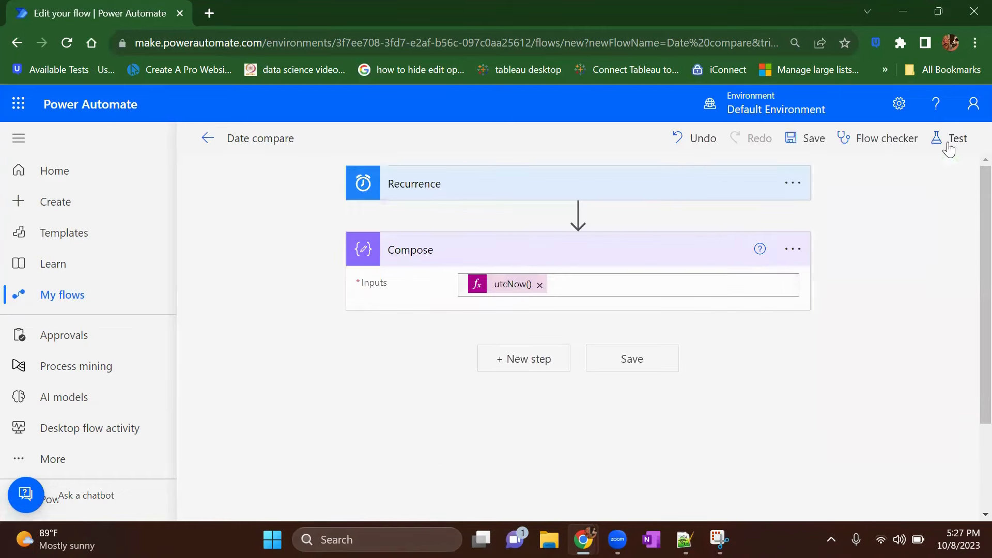
pyautogui.click(521, 362)
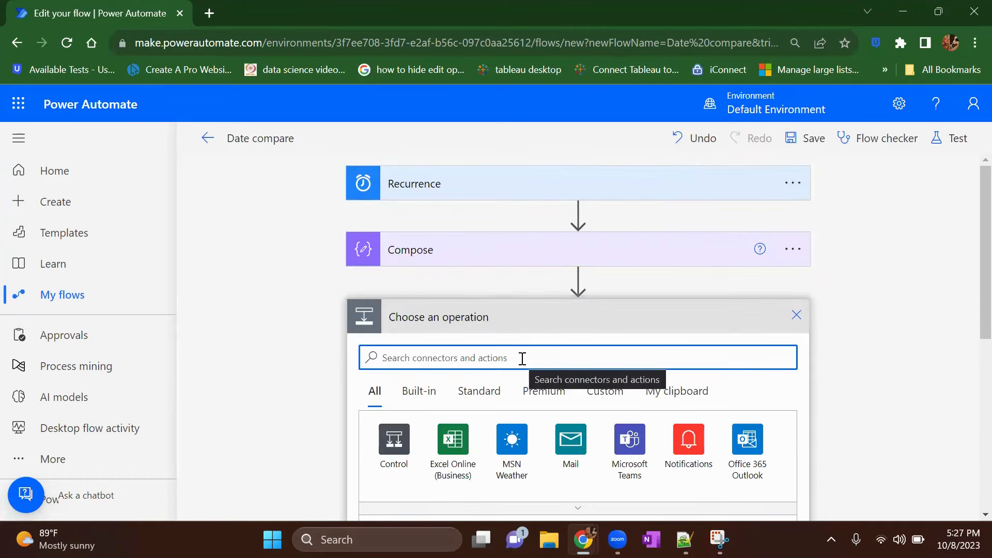
pyautogui.write('compose')
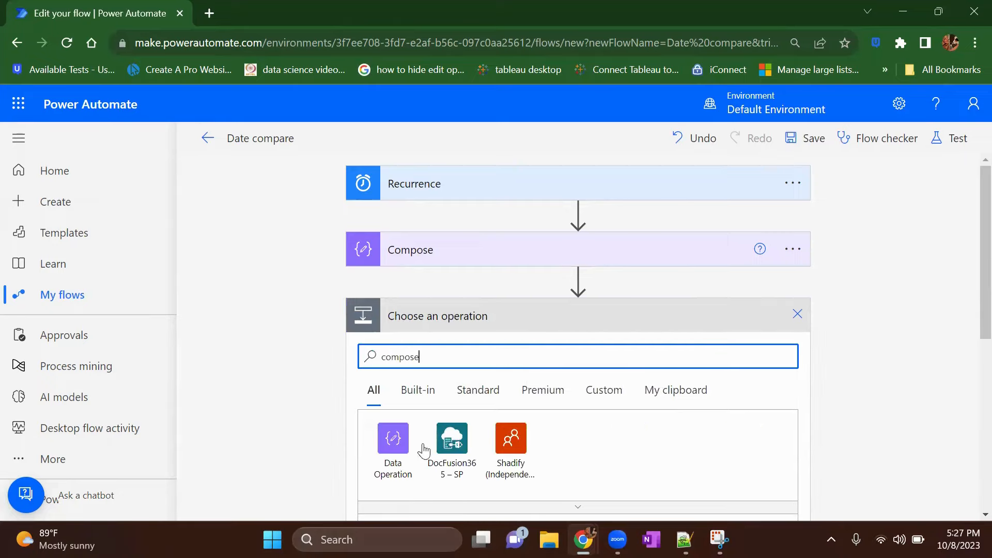
pyautogui.scroll(-2, 398, 461)
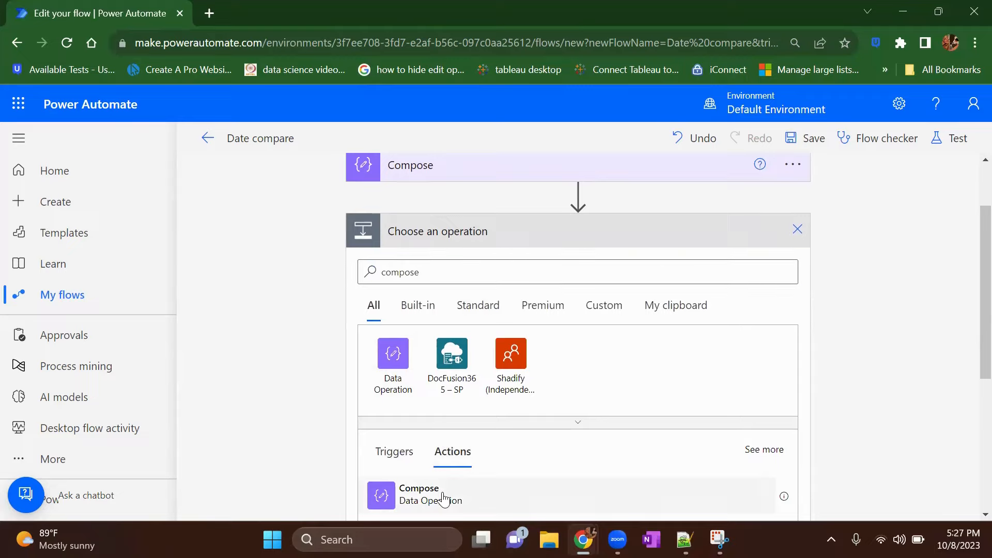
pyautogui.click(443, 497)
# Step: Rename the newly added second Compose action to "formated dates"
pyautogui.click(792, 232)
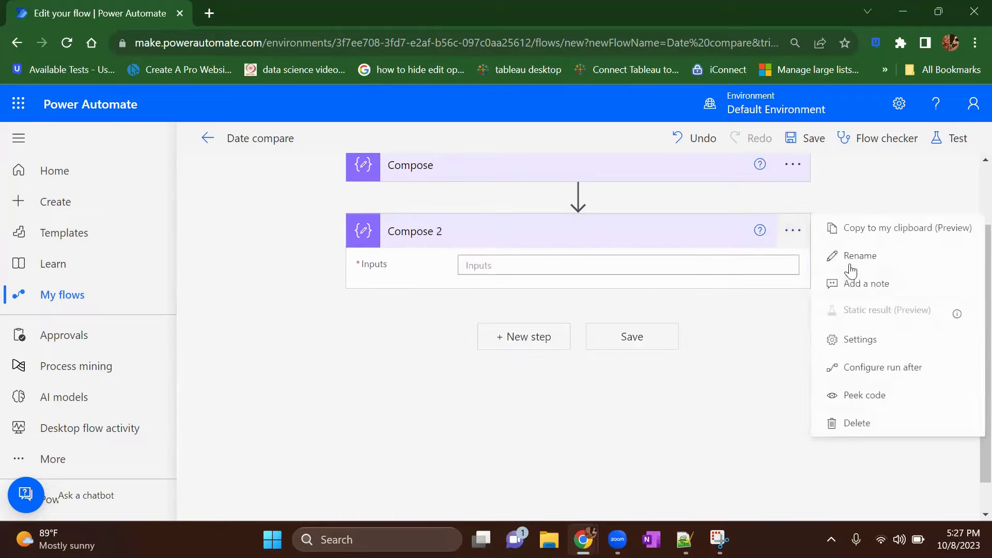
pyautogui.click(858, 256)
pyautogui.write('formate d')
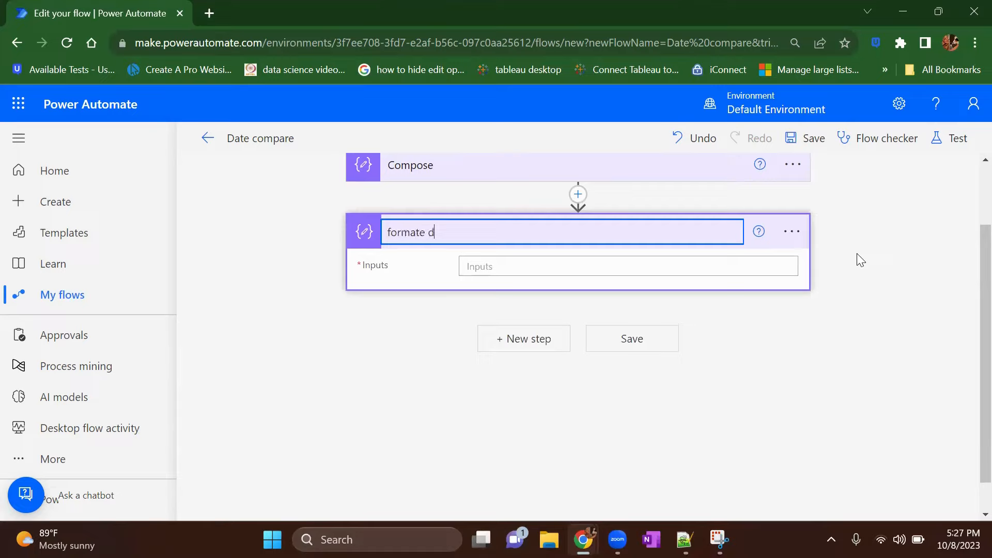
pyautogui.write('ates')
pyautogui.click(775, 368)
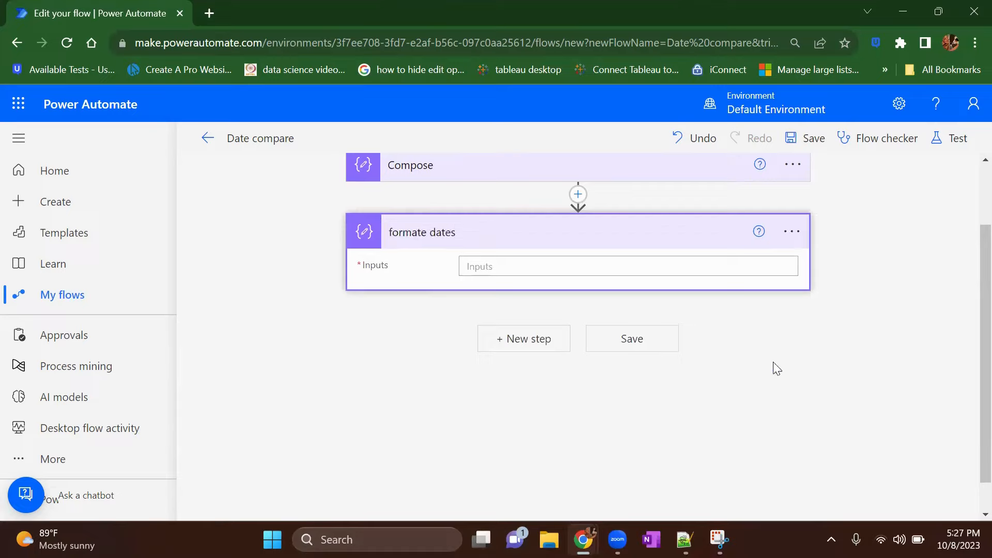
pyautogui.click(792, 232)
pyautogui.click(856, 259)
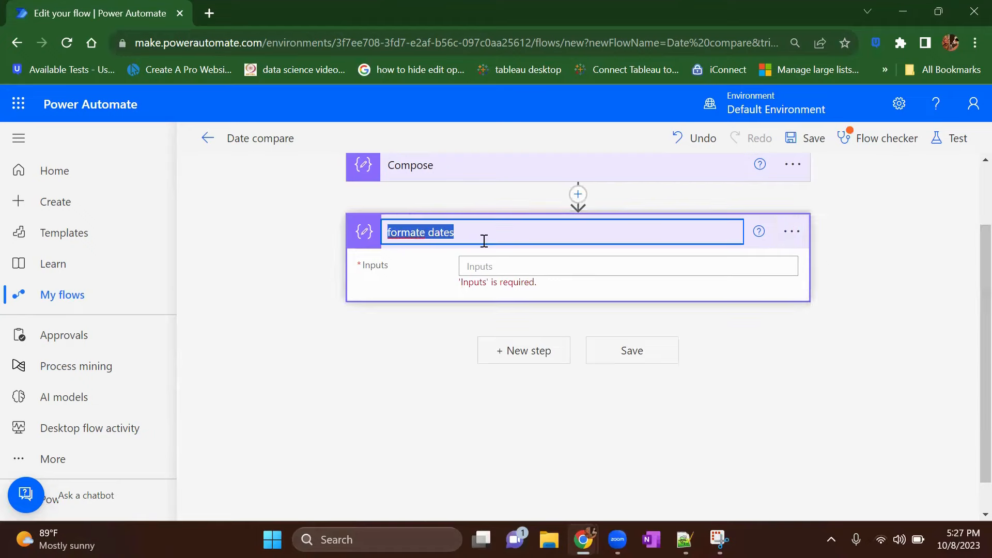
pyautogui.click(426, 233)
pyautogui.write('d')
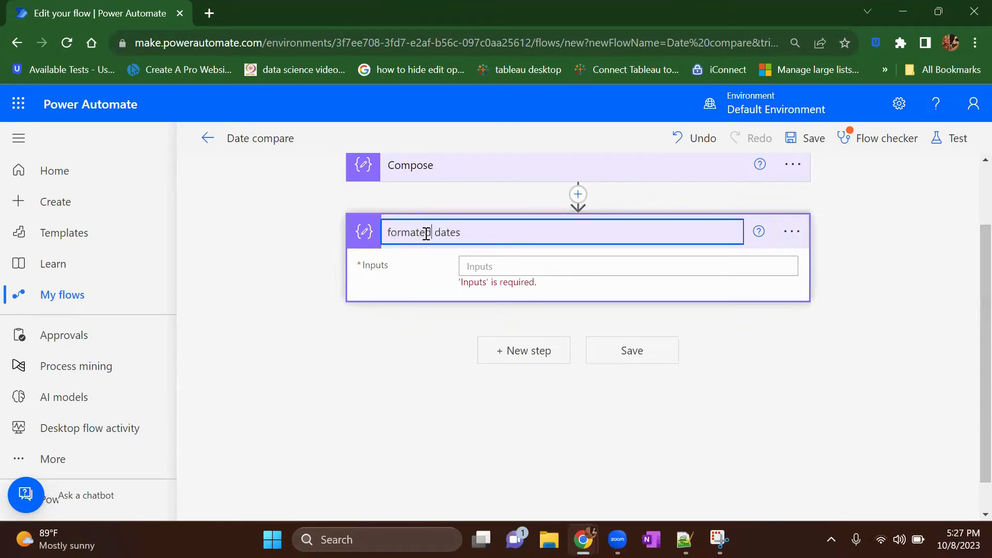
# Step: Open the expression editor for the input of the "formated dates" action
pyautogui.click(492, 268)
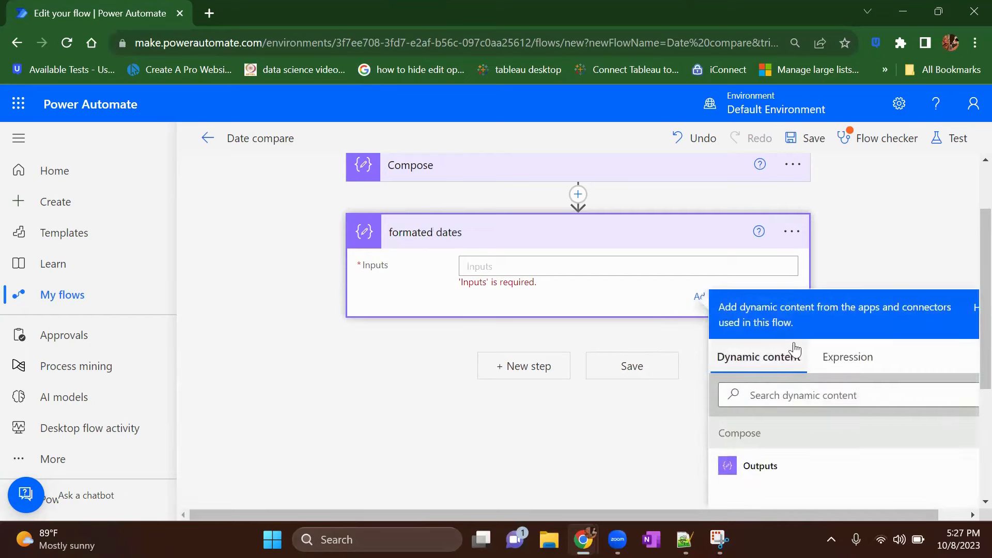
pyautogui.click(841, 356)
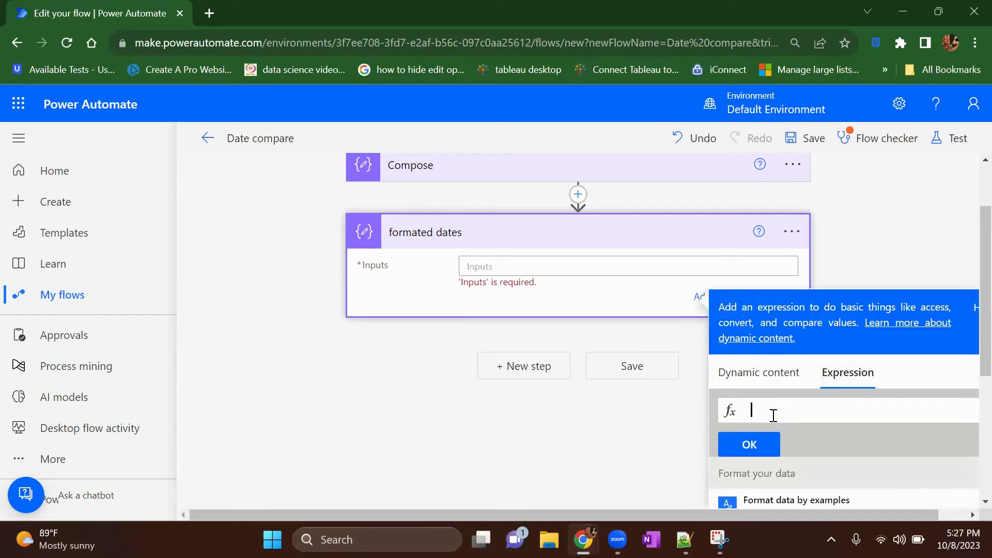
pyautogui.write('form')
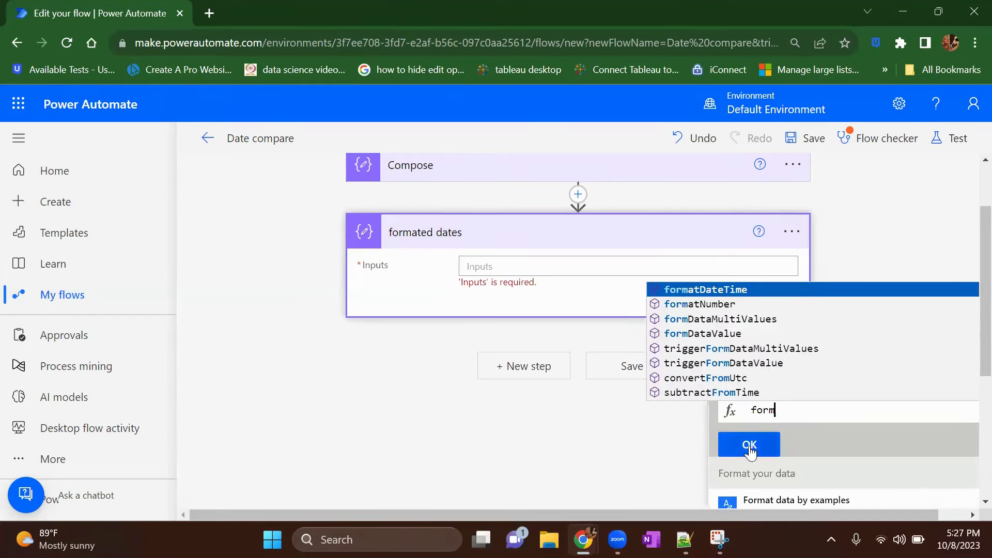
pyautogui.press('BackSpace')
pyautogui.press('BackSpace')
pyautogui.press('BackSpace')
pyautogui.press('BackSpace')
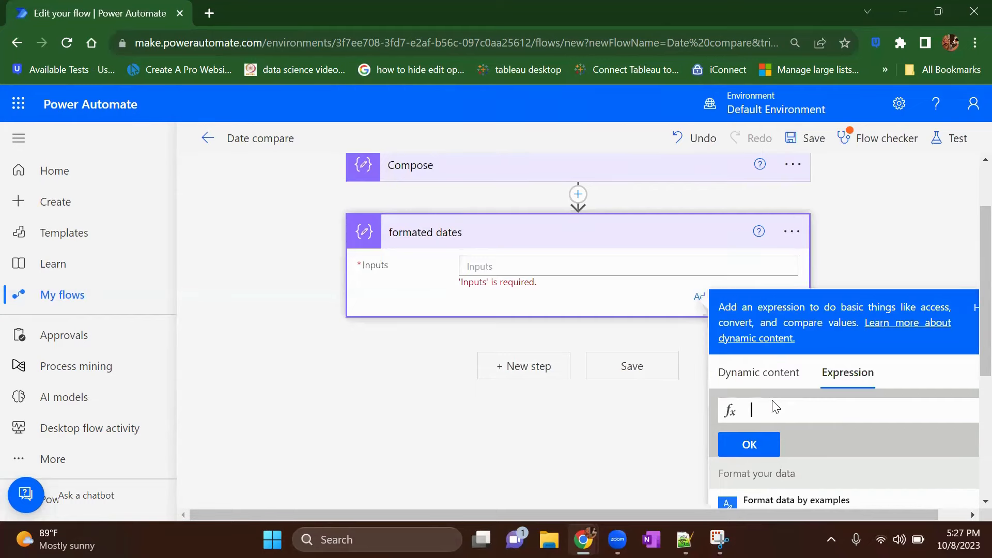
# Step: Find the formatDateTime function in the full list of date and time functions and insert it into the expression
pyautogui.scroll(-3, 848, 401)
pyautogui.scroll(-9, 848, 401)
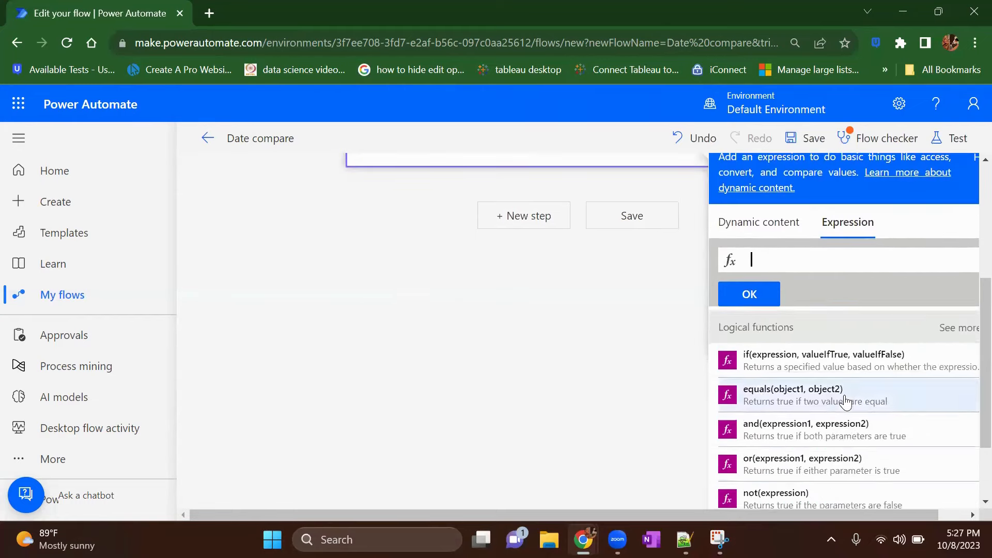
pyautogui.scroll(-10, 846, 402)
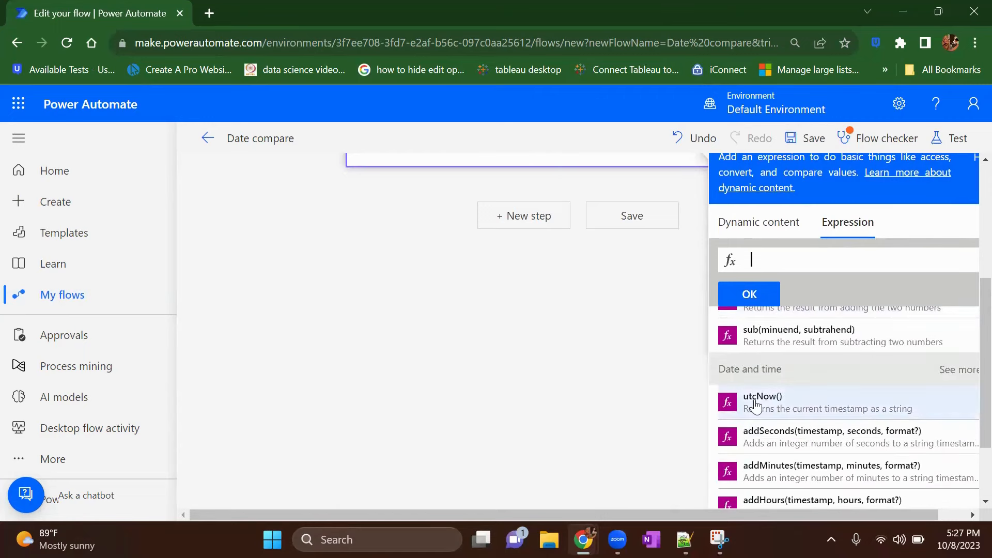
pyautogui.scroll(-1, 838, 434)
pyautogui.scroll(-4, 838, 437)
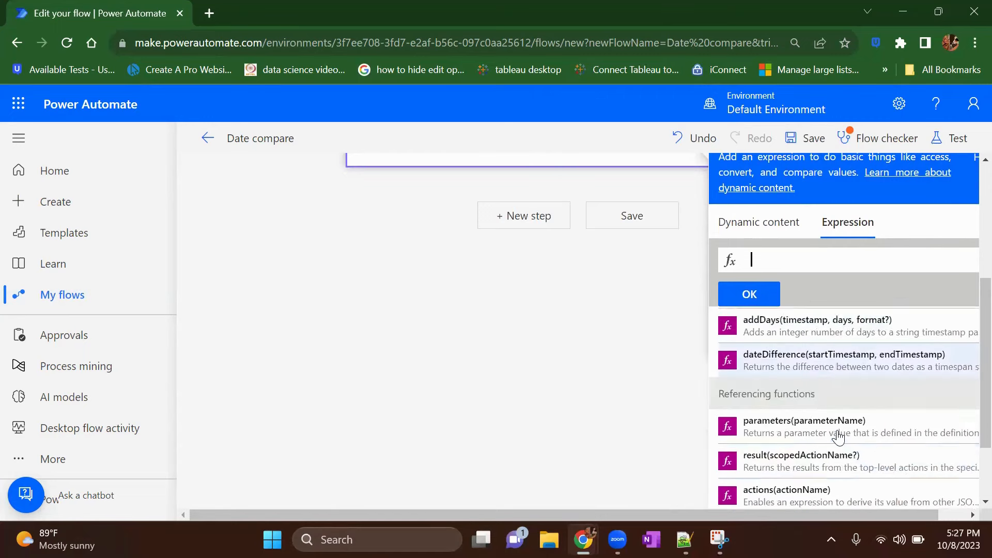
pyautogui.scroll(2, 816, 369)
pyautogui.scroll(2, 816, 368)
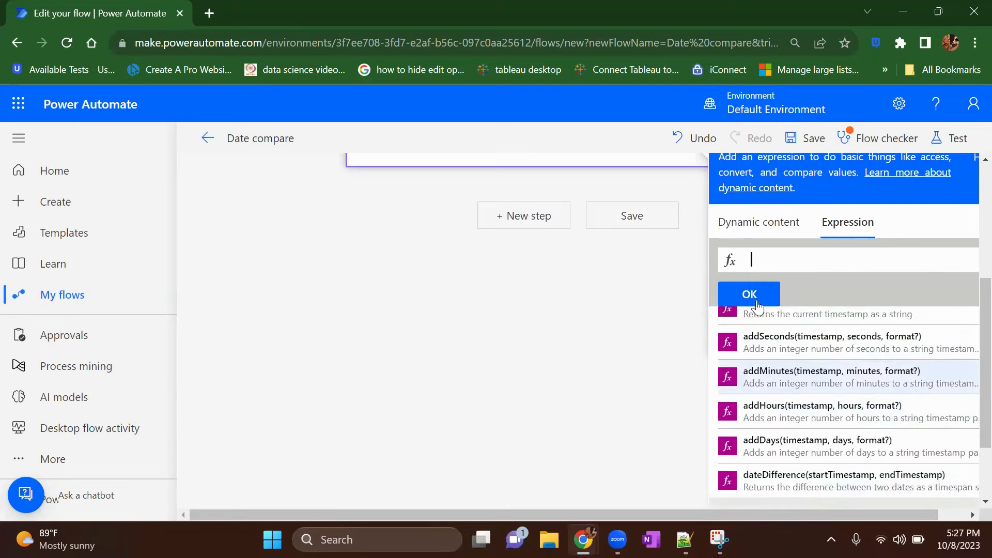
pyautogui.scroll(4, 825, 452)
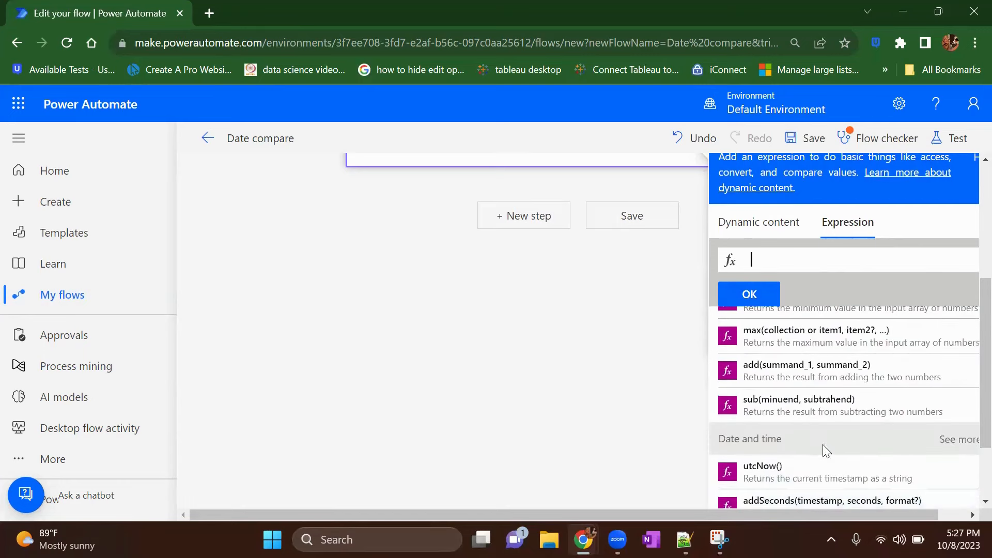
pyautogui.click(944, 439)
pyautogui.scroll(-6, 876, 447)
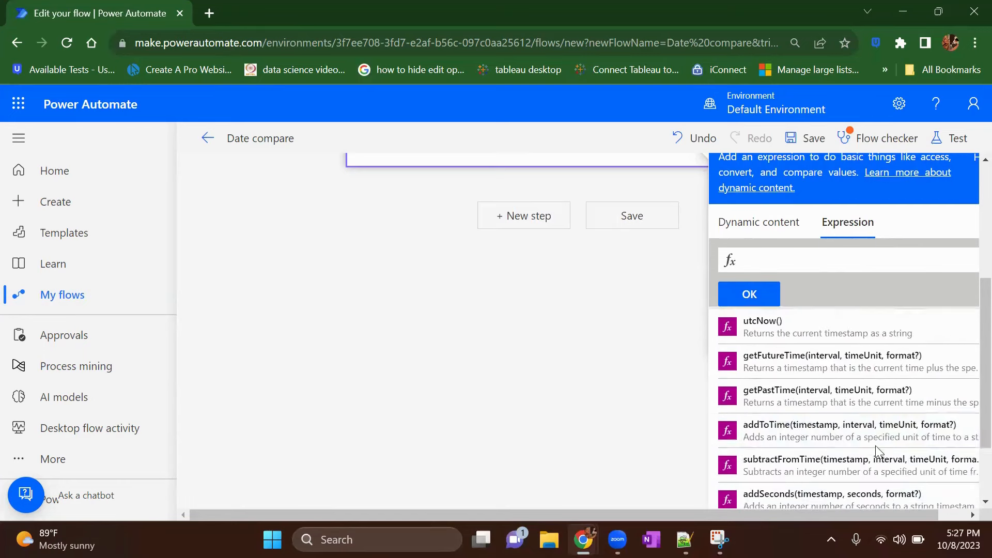
pyautogui.scroll(-3, 876, 451)
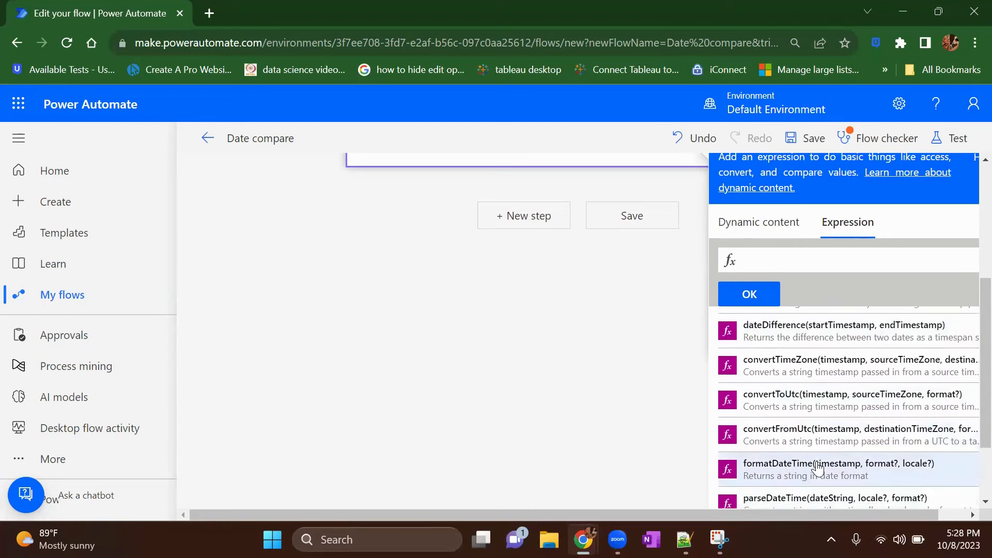
pyautogui.click(818, 469)
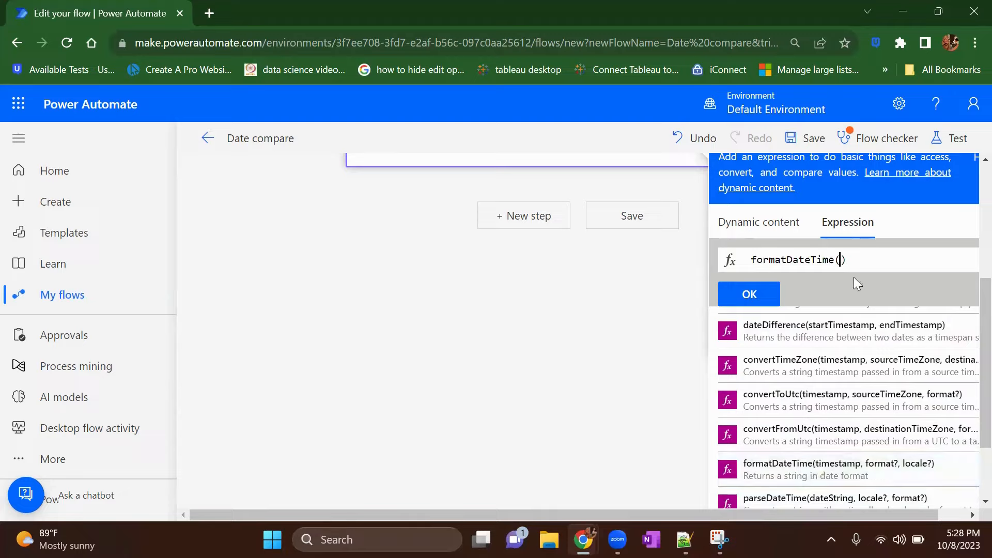
# Step: Complete the expression as formatDateTime(outputs('Compose'),'yyyy-MM-dd') using the Compose output and apply it to the "formated dates" input
pyautogui.click(765, 233)
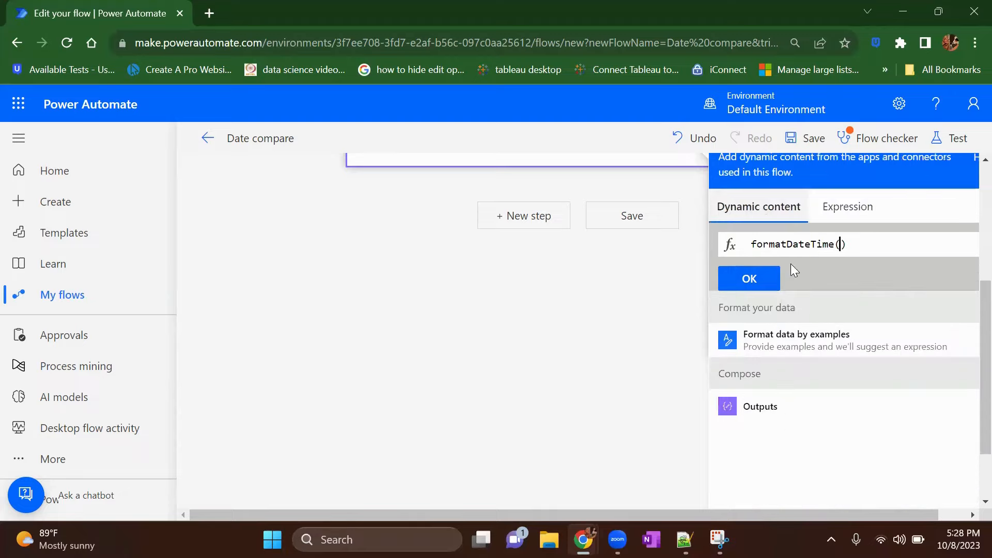
pyautogui.click(766, 409)
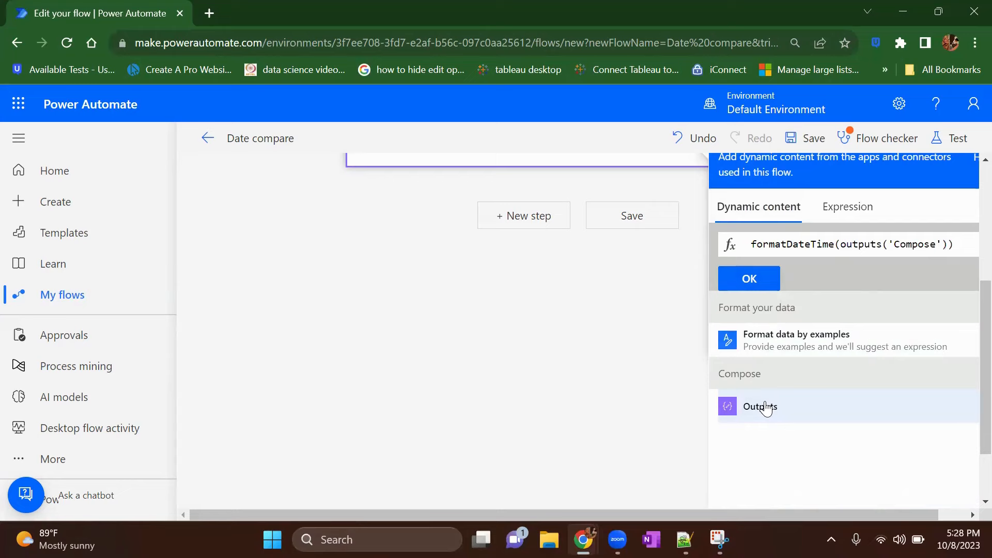
pyautogui.write(",'")
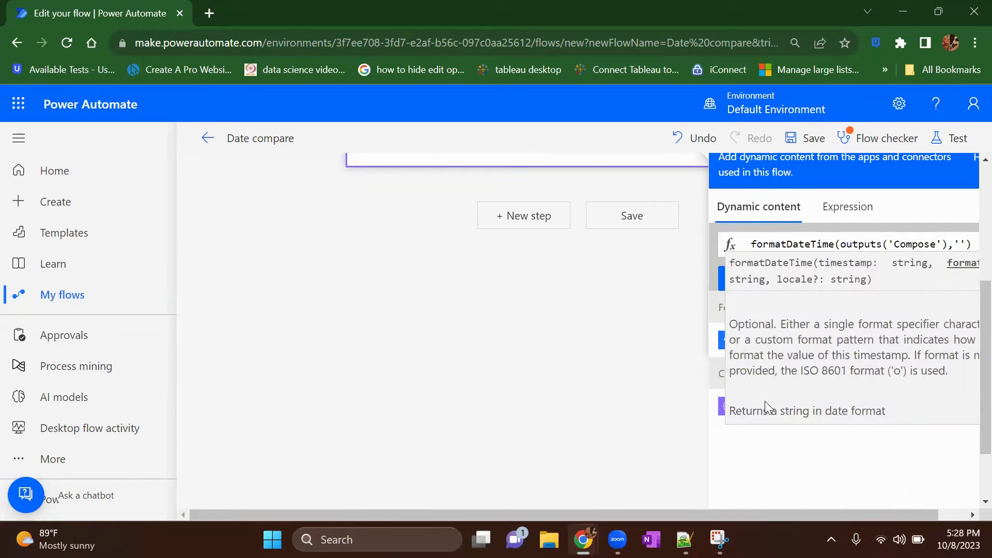
pyautogui.write('yyyy-')
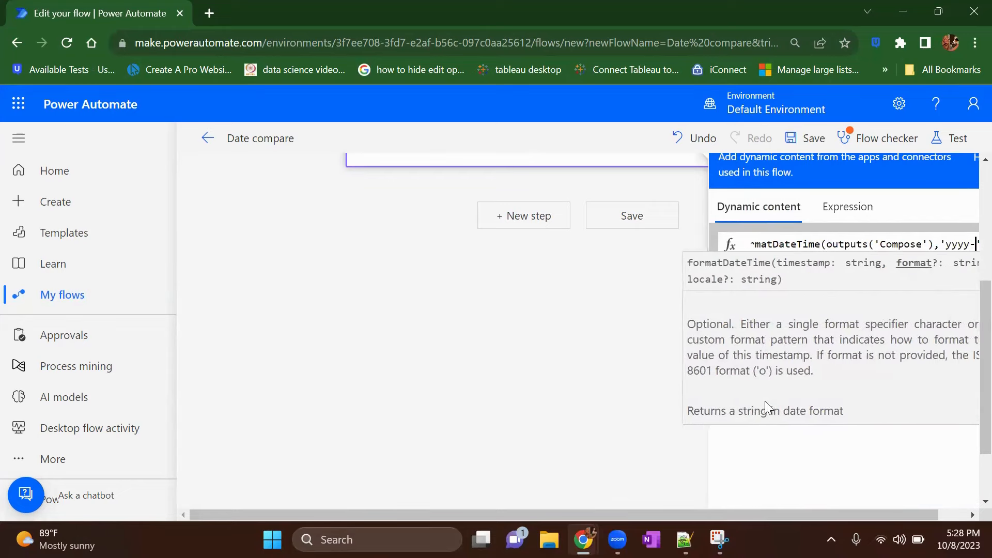
pyautogui.write('MM-dd')
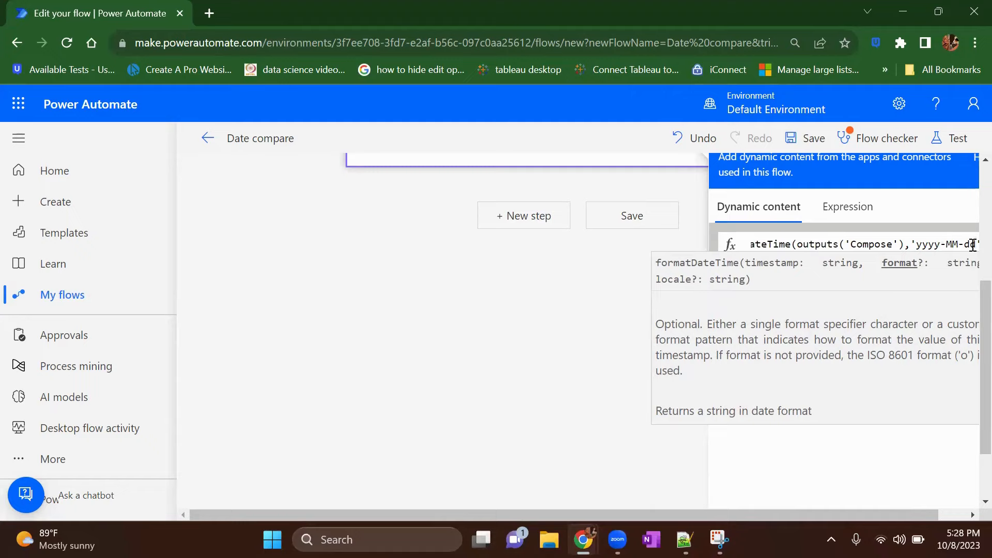
pyautogui.click(922, 241)
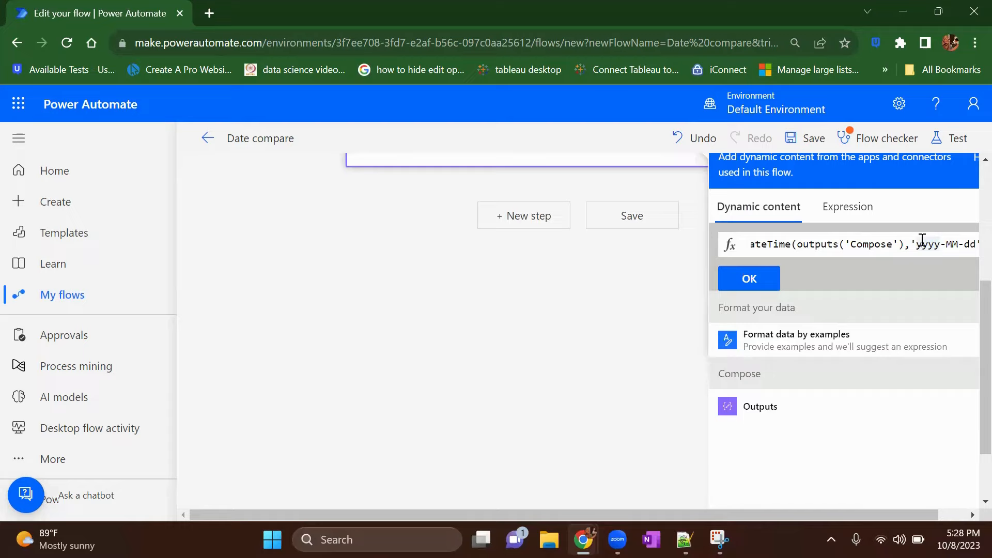
pyautogui.click(768, 284)
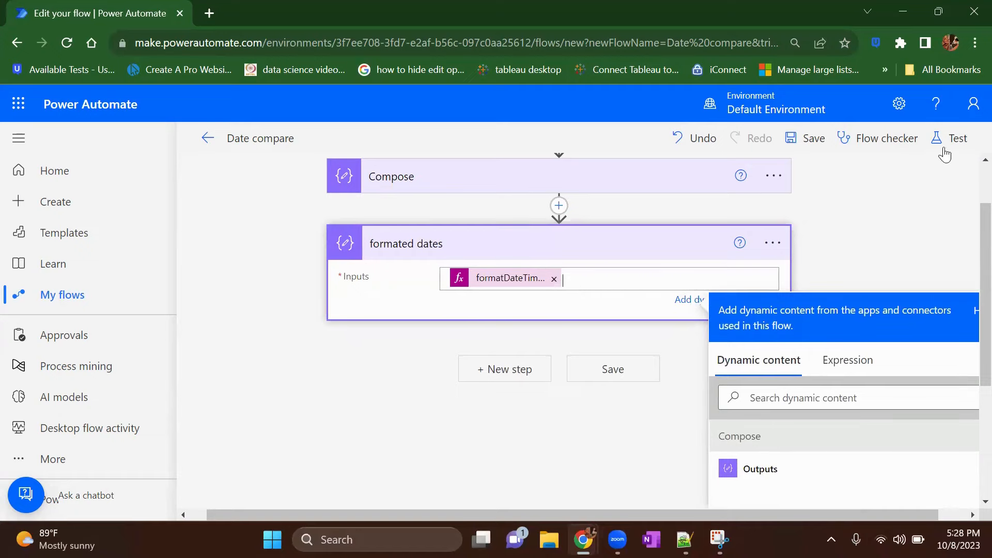
# Step: Save the flow with the new date formatting action and run it as a manual test
pyautogui.click(950, 147)
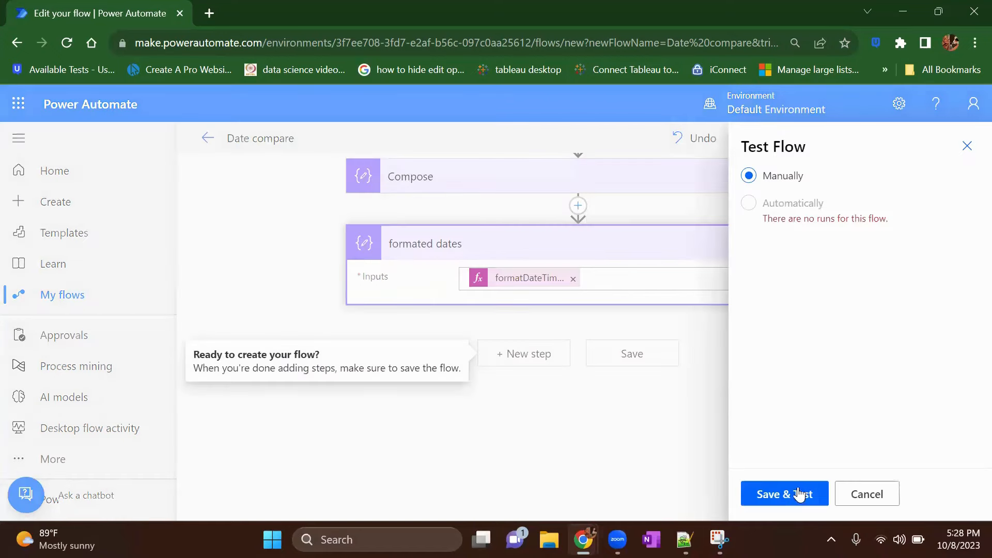
pyautogui.click(800, 489)
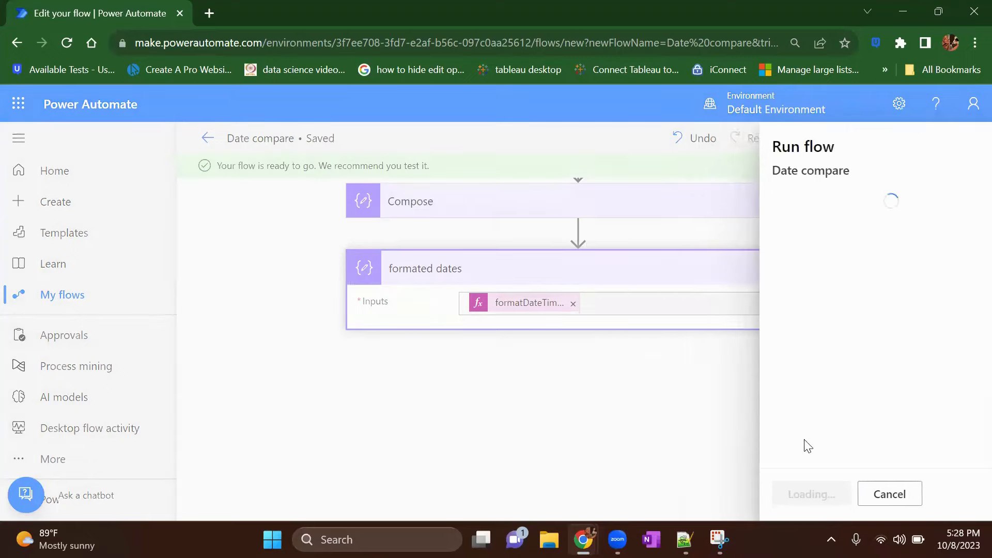
pyautogui.click(792, 494)
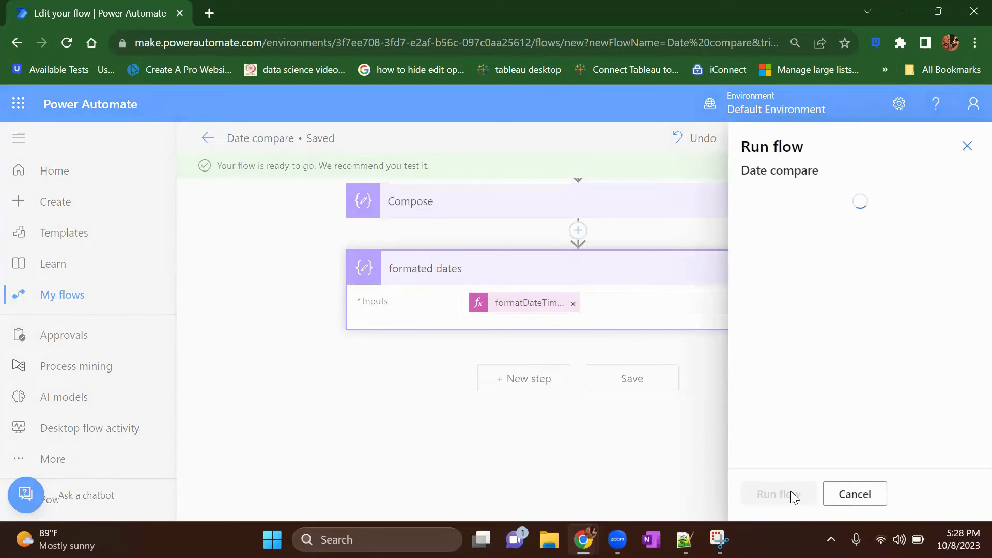
pyautogui.click(792, 493)
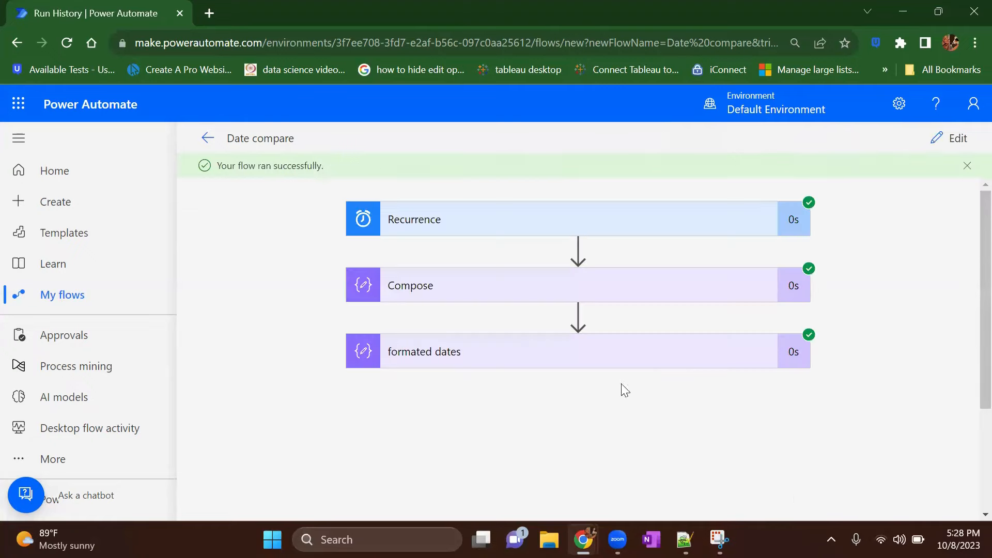
# Step: Expand the "formated dates" action in the run results and examine the date format of its output
pyautogui.click(657, 365)
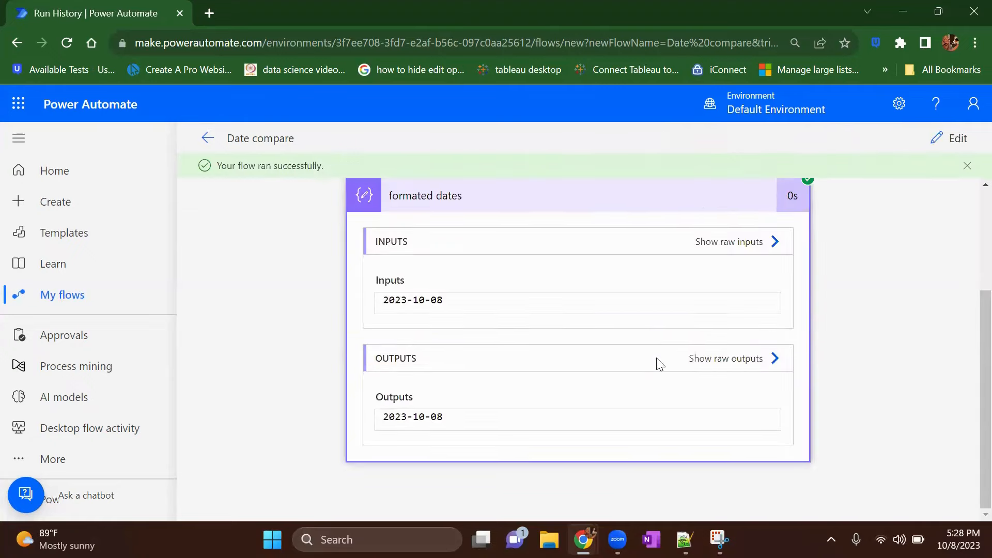
pyautogui.moveTo(412, 417); pyautogui.dragTo(380, 417)
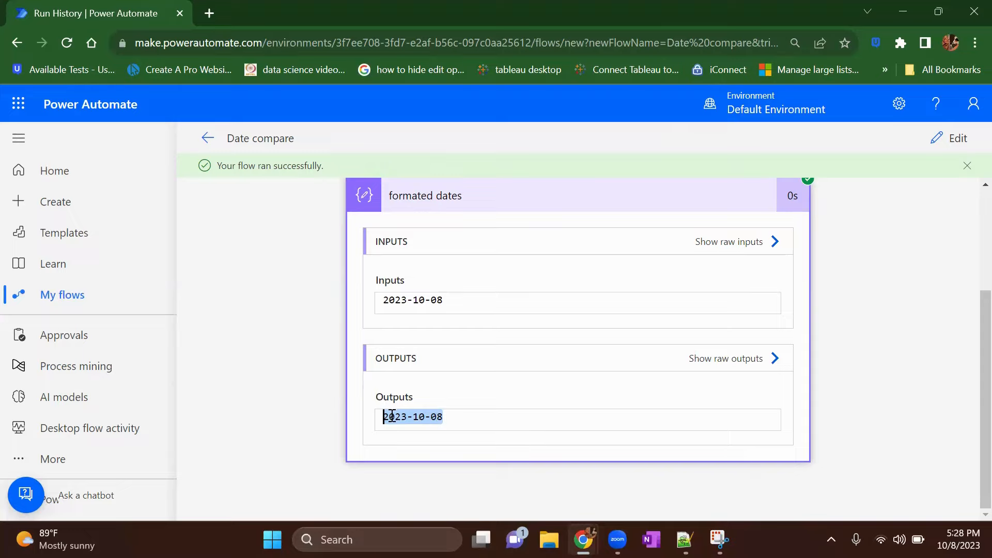
# Step: Return to editing the flow and add another Compose data operation after "formated dates"
pyautogui.click(942, 137)
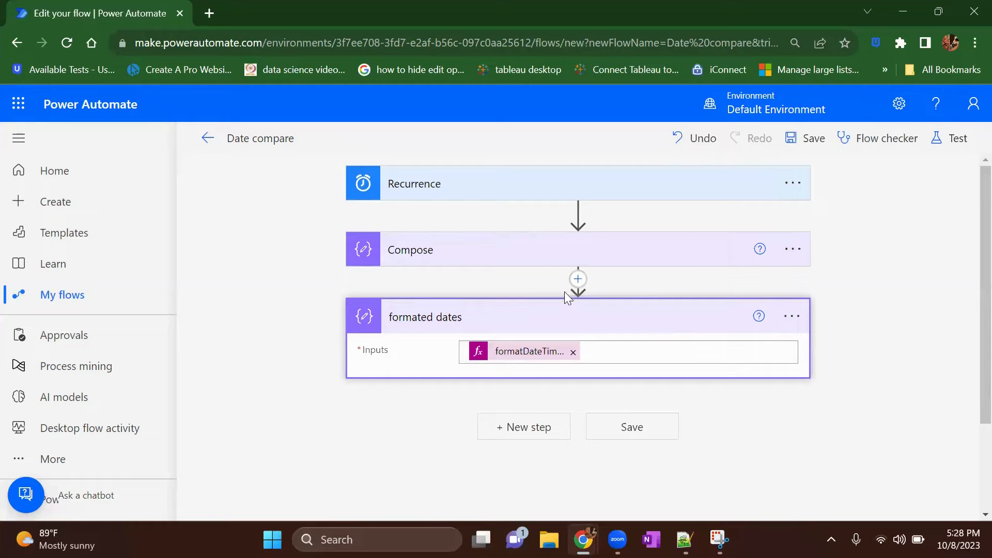
pyautogui.click(532, 430)
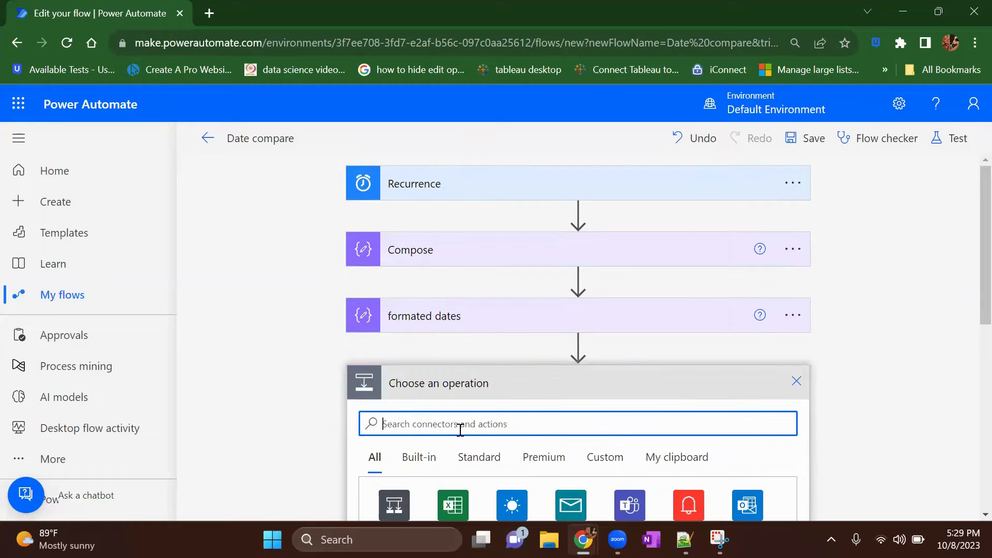
pyautogui.write('compose')
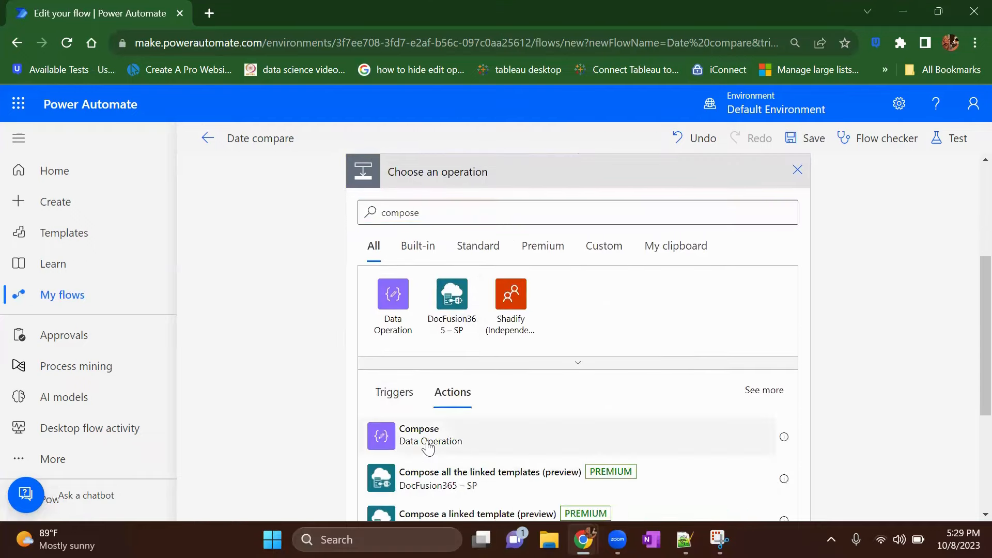
pyautogui.click(428, 444)
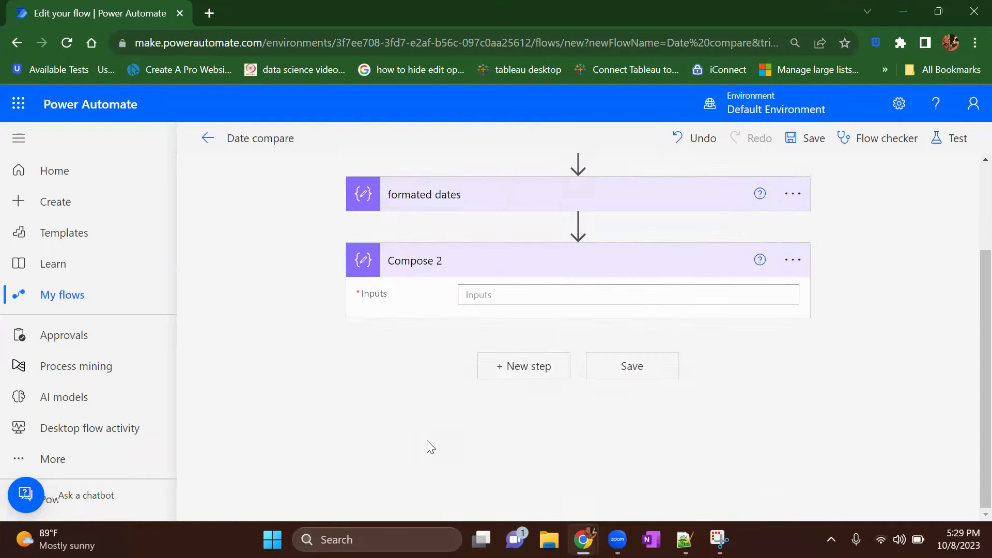
# Step: Rename the new Compose action as "Compare dates"
pyautogui.click(793, 261)
pyautogui.click(898, 288)
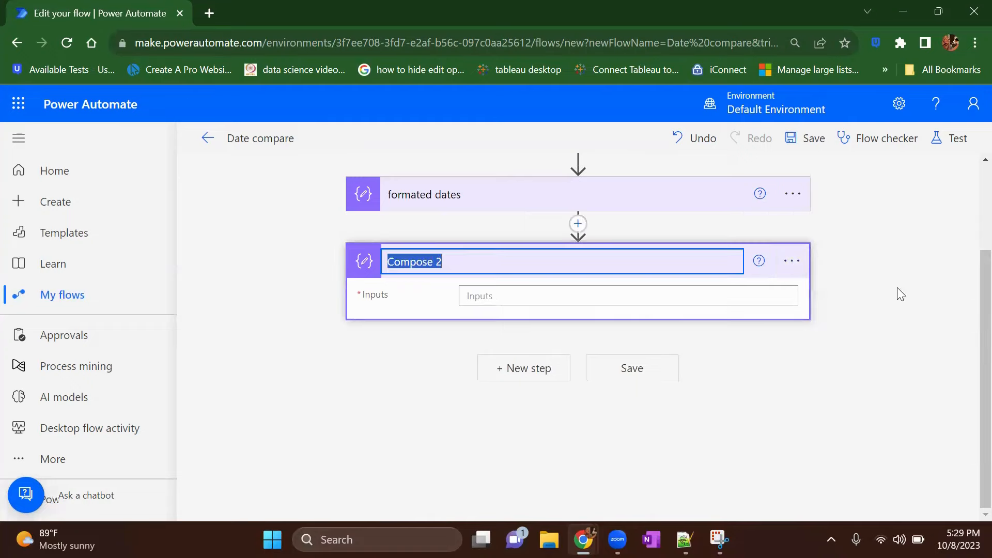
pyautogui.write('Compa')
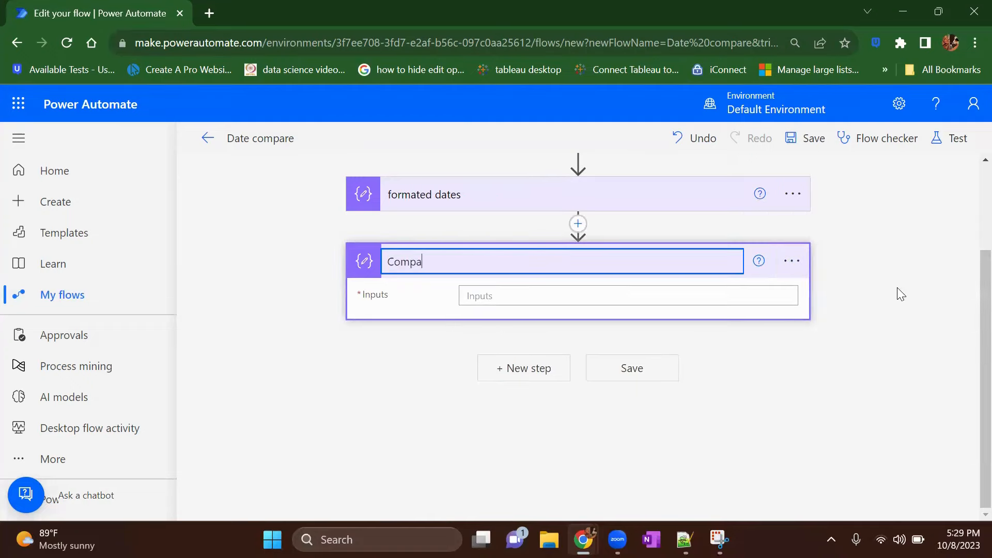
pyautogui.write('re dates')
pyautogui.click(866, 342)
# Step: Start an equals() expression for the "Compare dates" input, using the "formated dates" output as the first argument
pyautogui.click(563, 294)
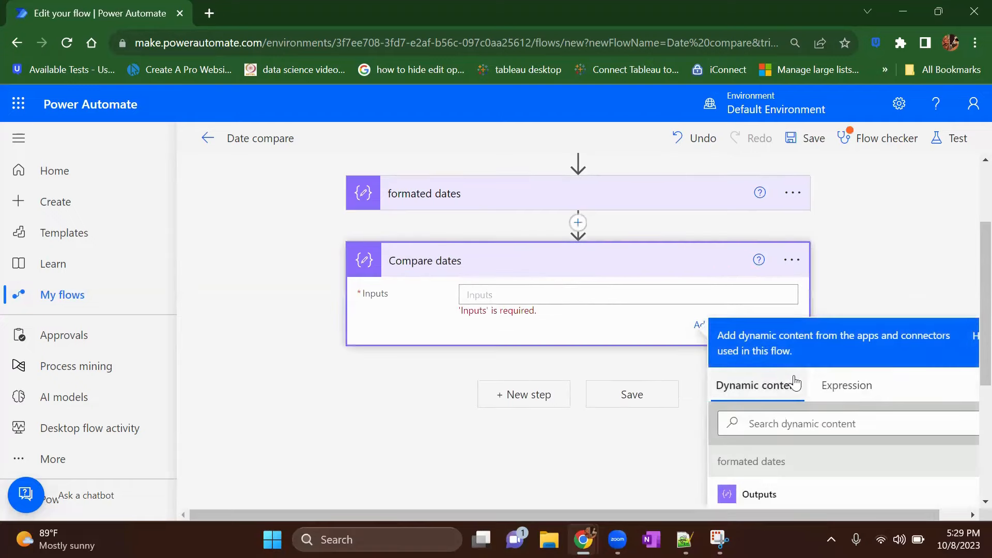
pyautogui.click(829, 392)
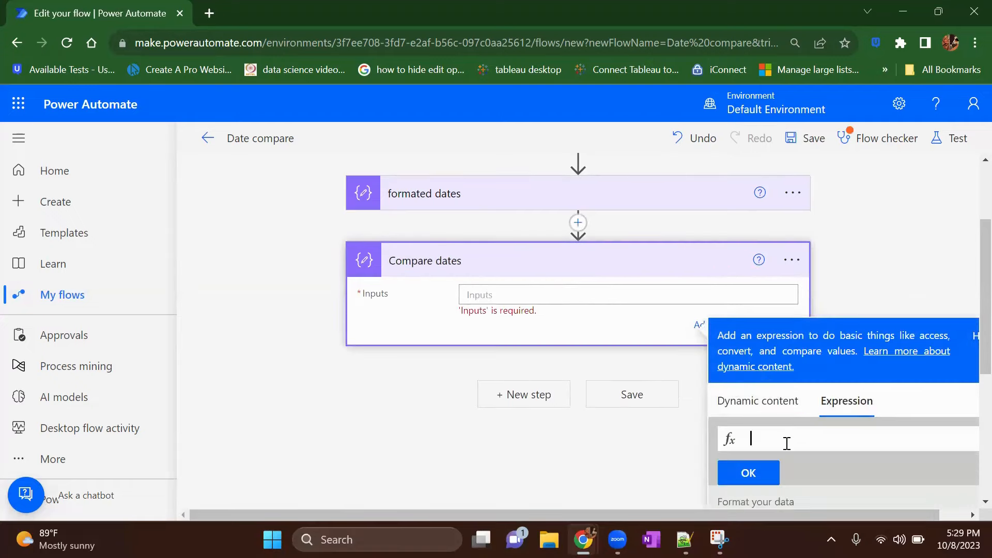
pyautogui.write('q')
pyautogui.press('BackSpace')
pyautogui.write('equal')
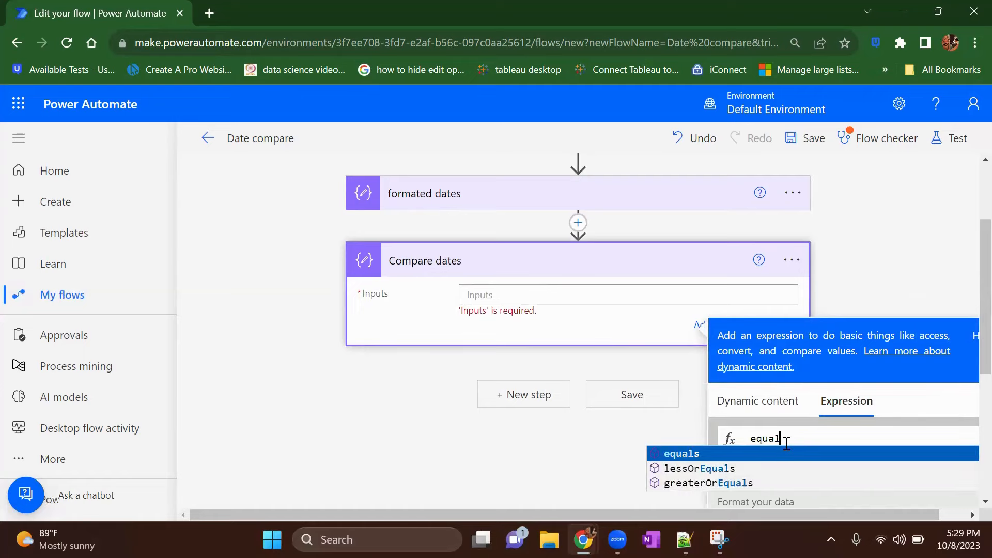
pyautogui.write('s')
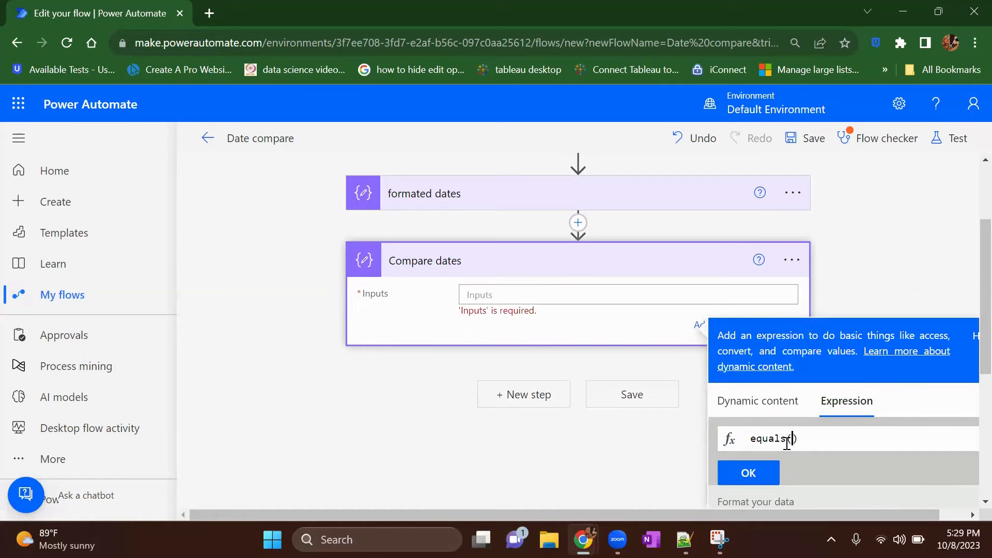
pyautogui.write('(')
pyautogui.click(728, 401)
pyautogui.scroll(-2, 769, 433)
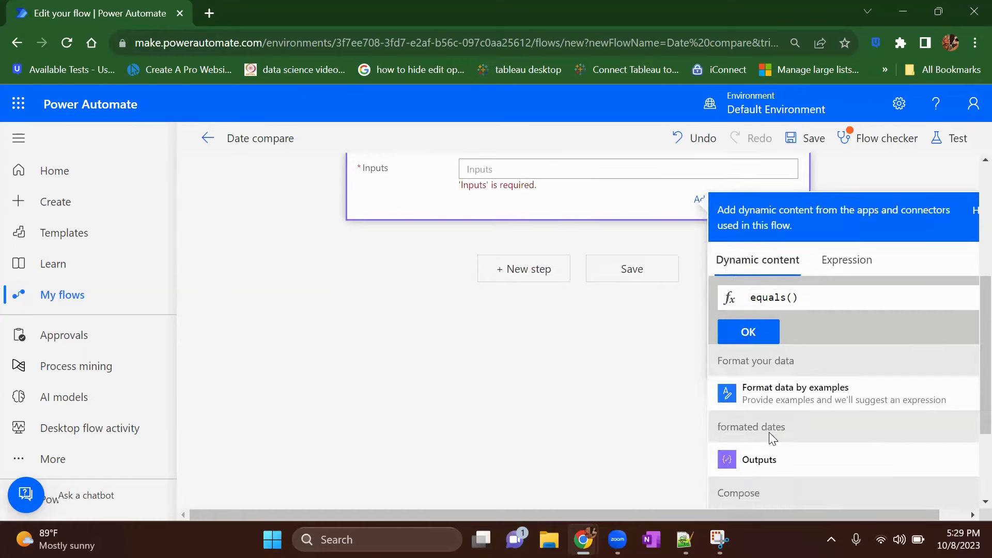
pyautogui.click(784, 469)
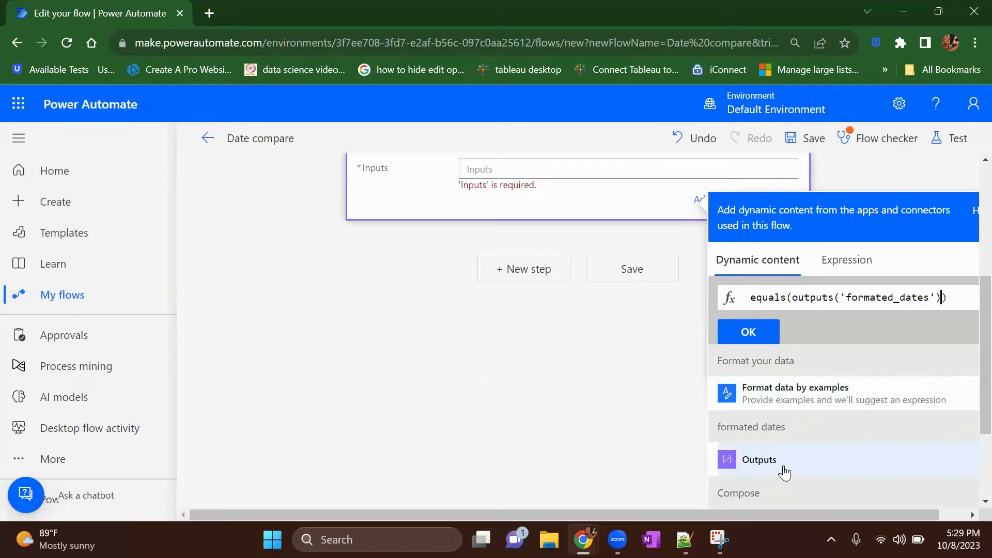
pyautogui.write(',')
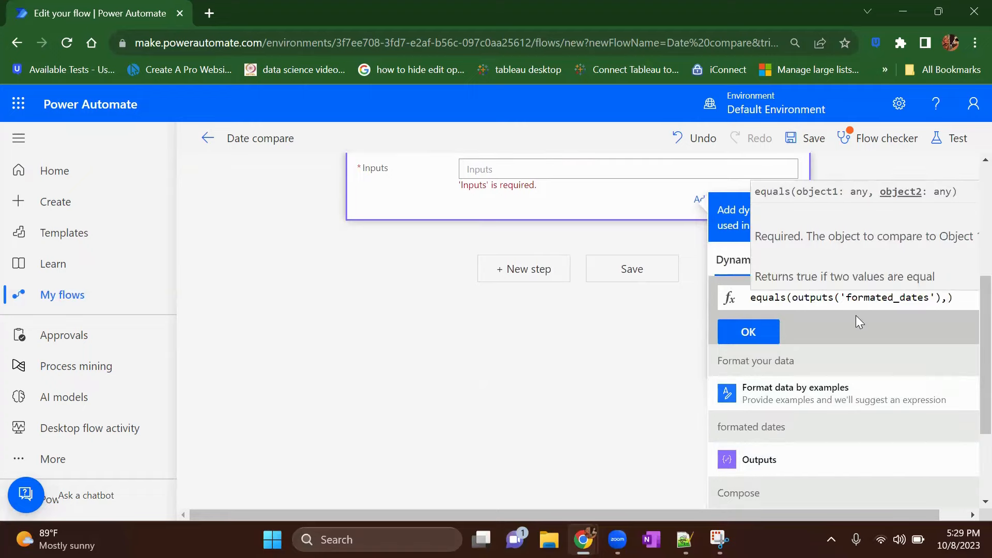
pyautogui.write("'")
# Step: Enter '2023-10-8' as the second argument of the equals() expression and apply it to the "Compare dates" input
pyautogui.write('20')
pyautogui.write('2')
pyautogui.write('3=0')
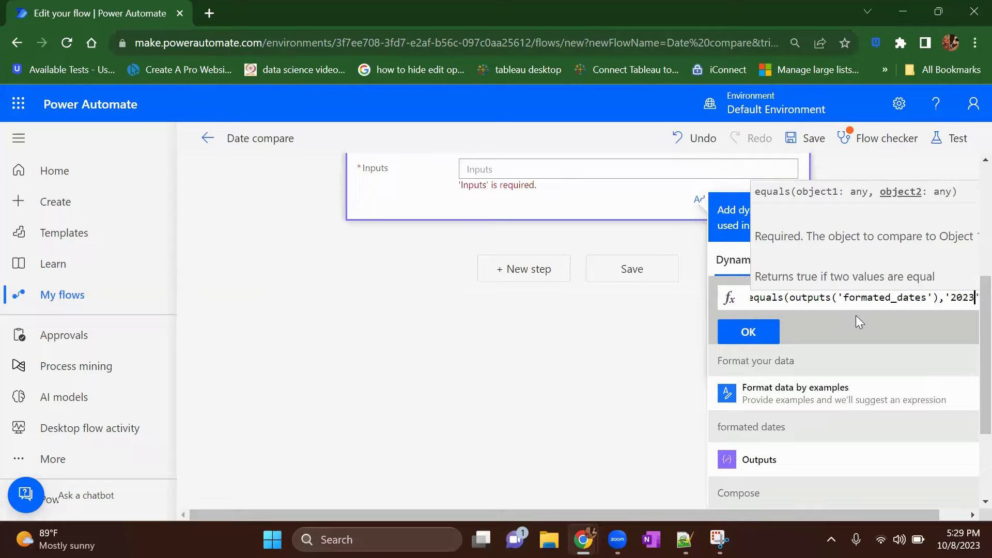
pyautogui.write('8-2')
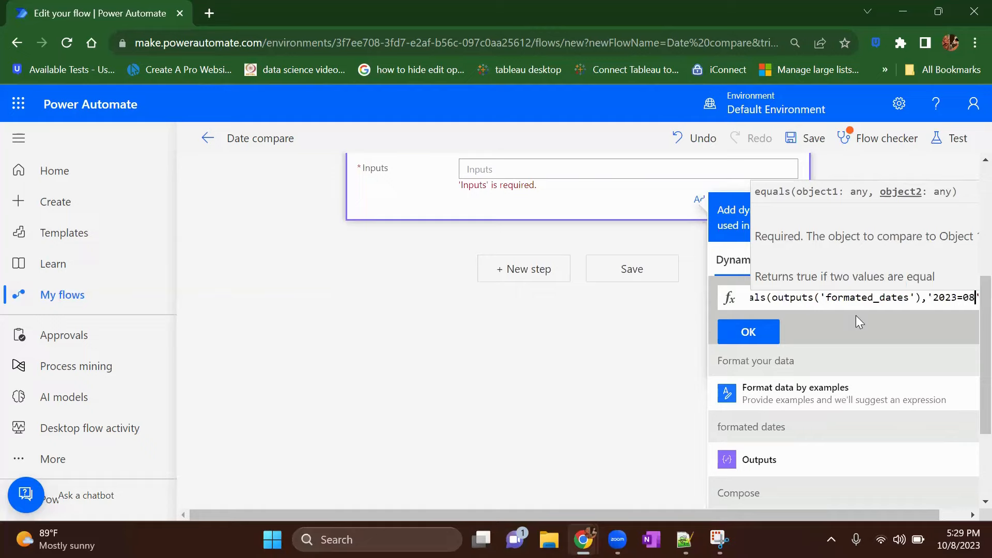
pyautogui.press('BackSpace')
pyautogui.press('BackSpace')
pyautogui.press('BackSpace')
pyautogui.press('BackSpace')
pyautogui.press('BackSpace')
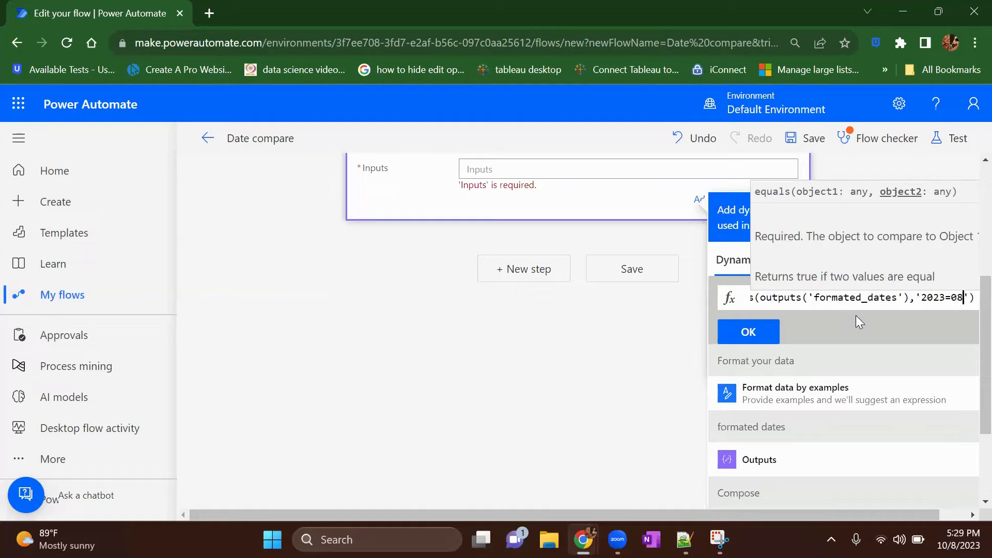
pyautogui.write('-10-2')
pyautogui.press('BackSpace')
pyautogui.write('8')
pyautogui.click(767, 335)
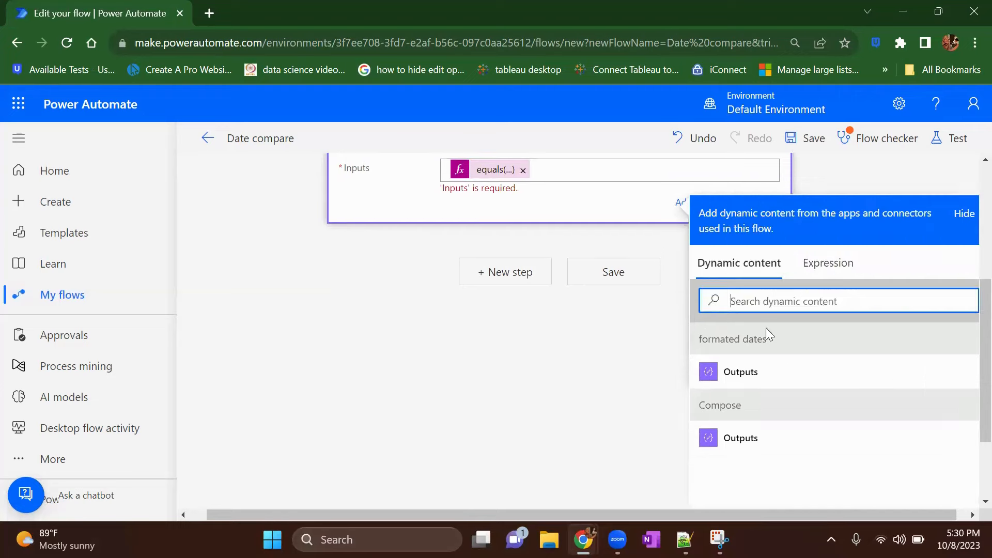
# Step: Save the flow with the equals() comparison and run it as a manual test
pyautogui.scroll(2, 520, 206)
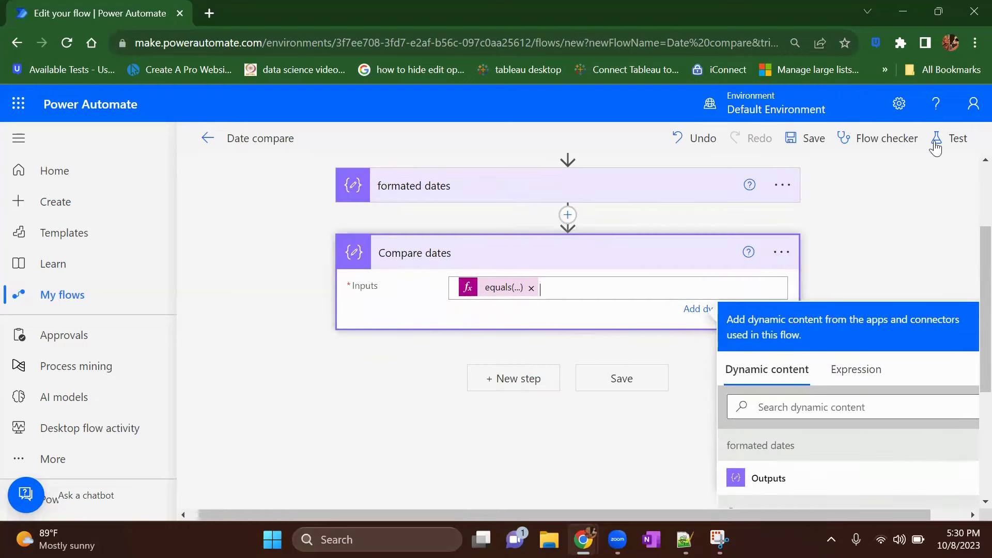
pyautogui.click(957, 139)
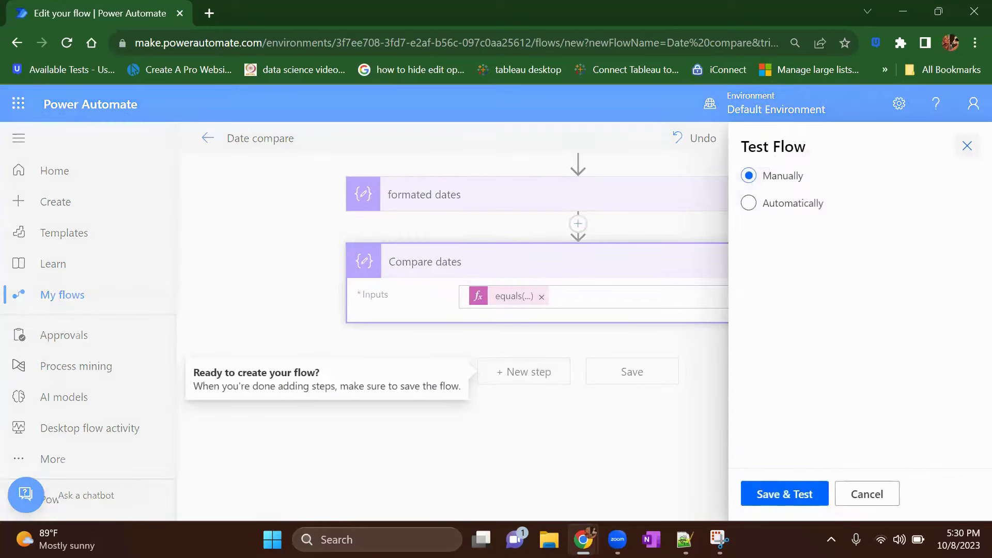
pyautogui.click(810, 493)
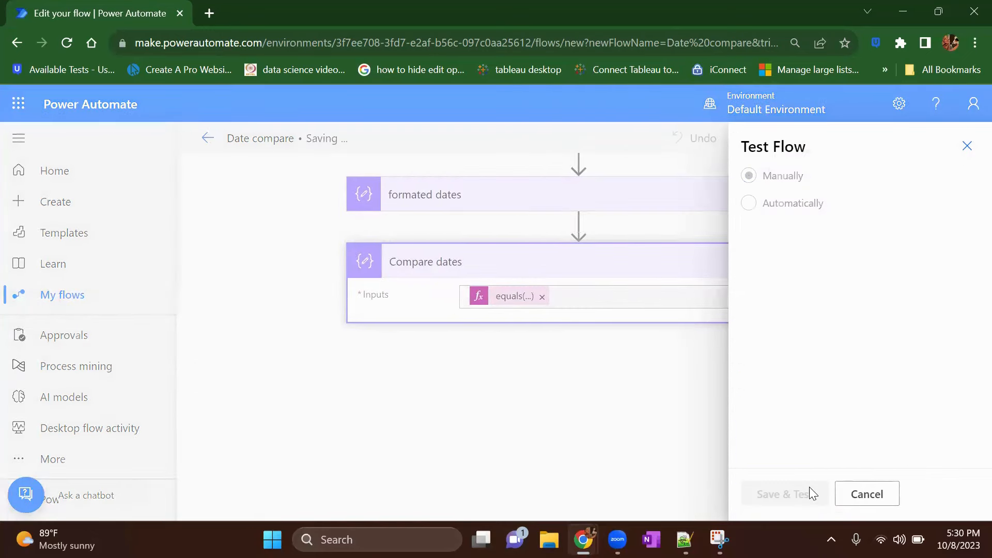
pyautogui.click(810, 491)
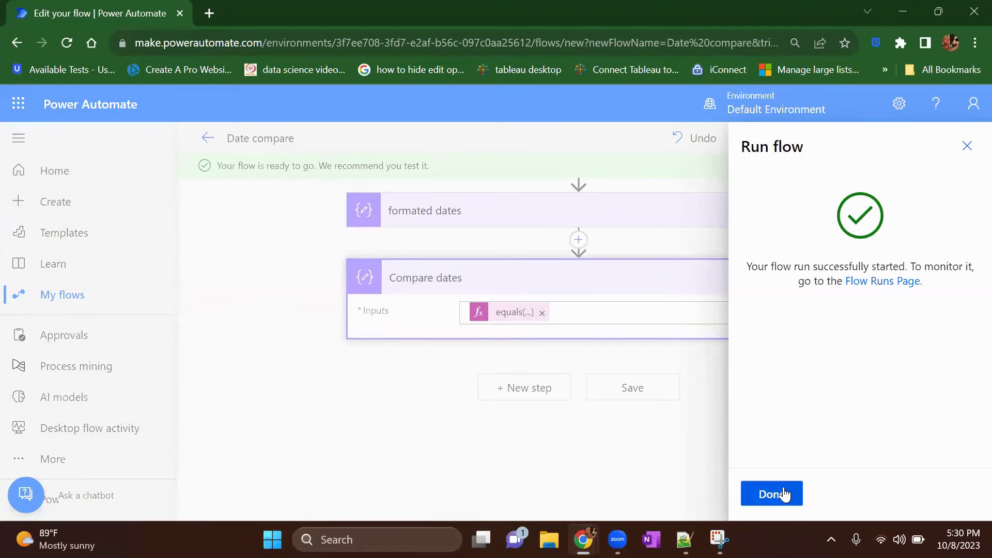
pyautogui.click(786, 493)
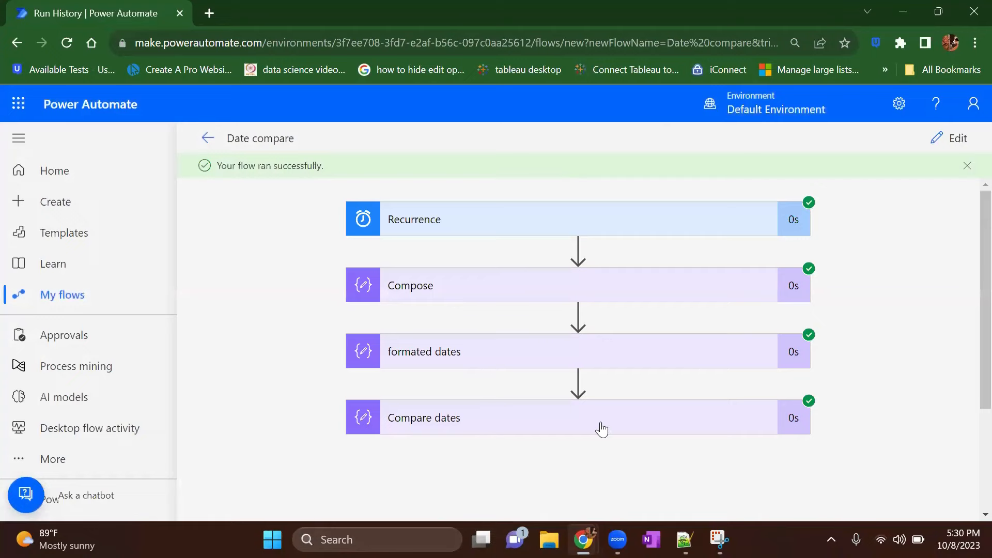
# Step: Examine the run results of "Compare dates" and check the day format in the "formated dates" output
pyautogui.click(601, 429)
pyautogui.scroll(-2, 598, 427)
pyautogui.scroll(-2, 351, 432)
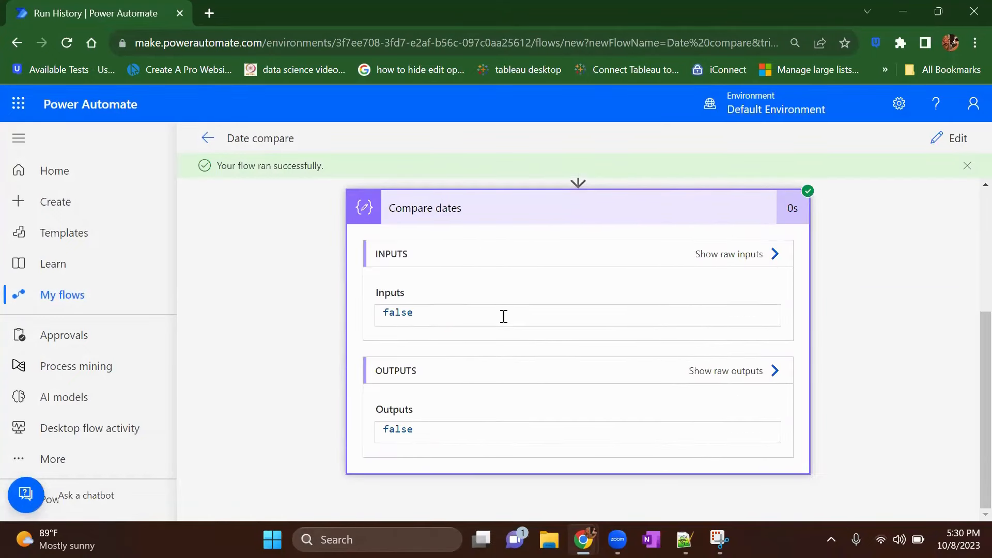
pyautogui.scroll(3, 903, 349)
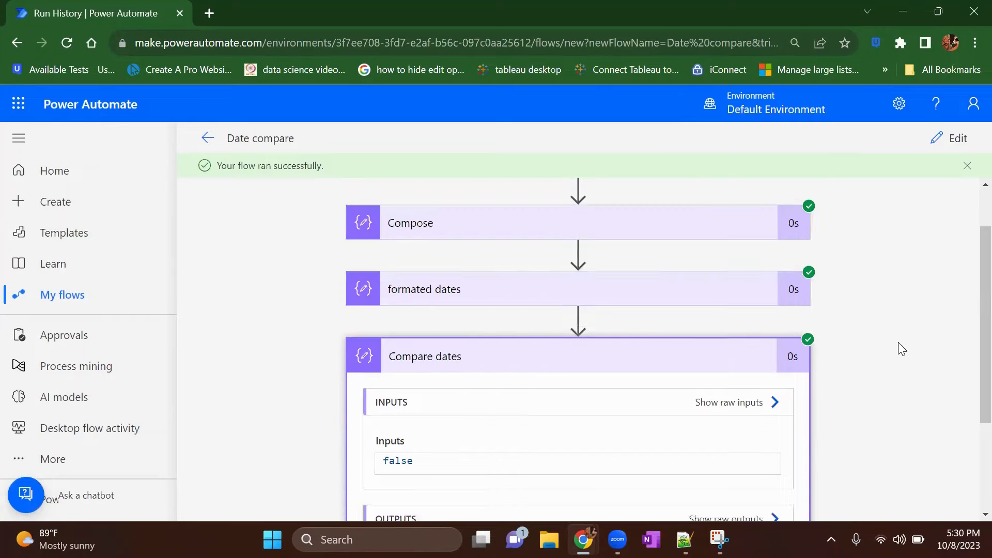
pyautogui.click(526, 318)
pyautogui.scroll(-2, 517, 362)
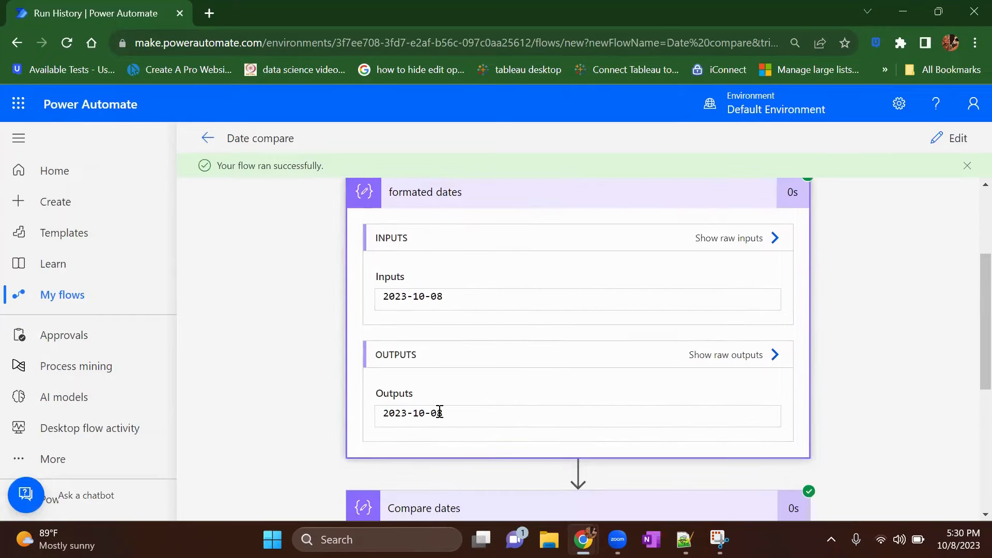
pyautogui.moveTo(446, 413); pyautogui.dragTo(431, 413)
# Step: Return to editing the flow and correct the compared date in the equals() expression to '2023-10-08'
pyautogui.click(954, 139)
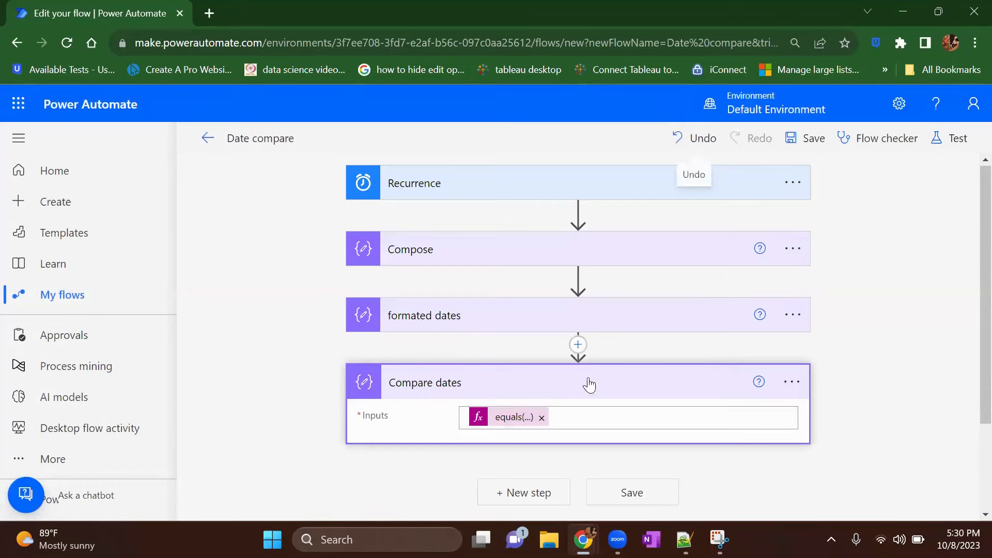
pyautogui.click(516, 418)
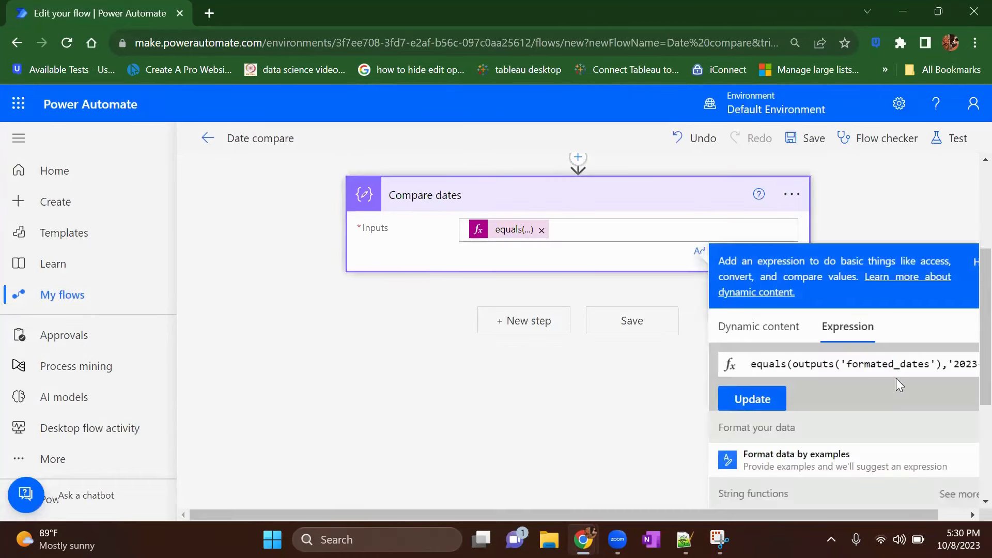
pyautogui.hscroll(1, 912, 367)
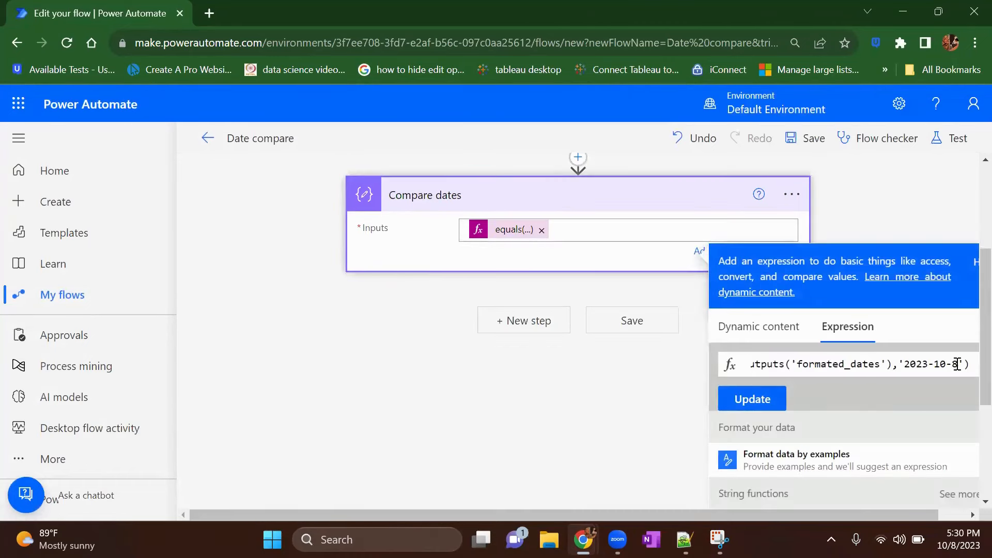
pyautogui.click(954, 364)
pyautogui.write('0')
# Step: Wrap the equals() comparison of the "Compare dates" expression in an or() function
pyautogui.press('Home')
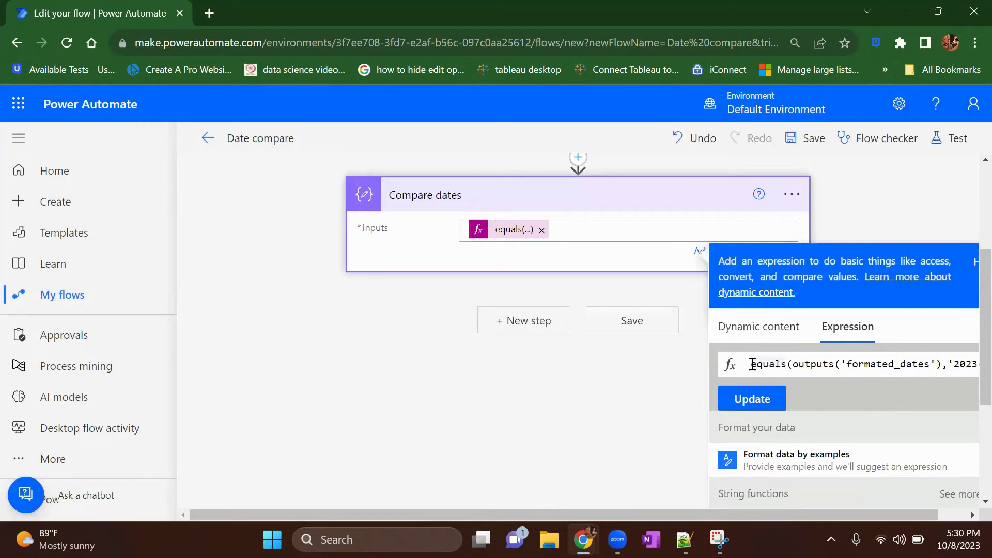
pyautogui.write('or')
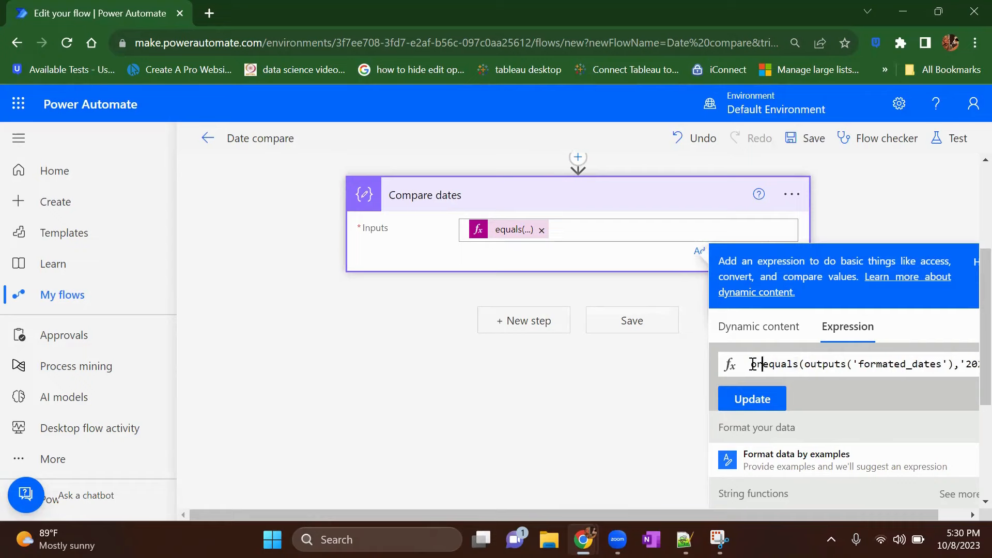
pyautogui.write('(')
pyautogui.press('End')
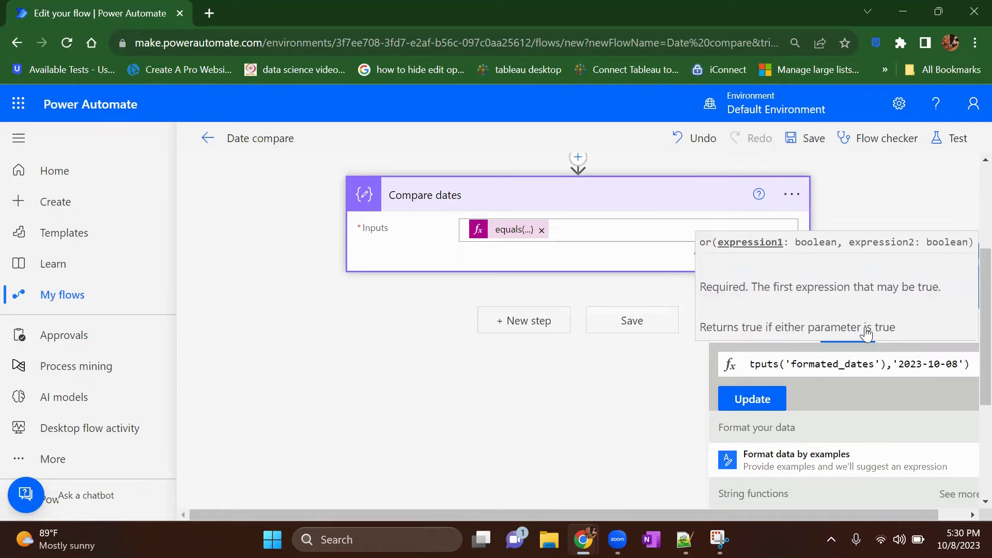
pyautogui.click(973, 364)
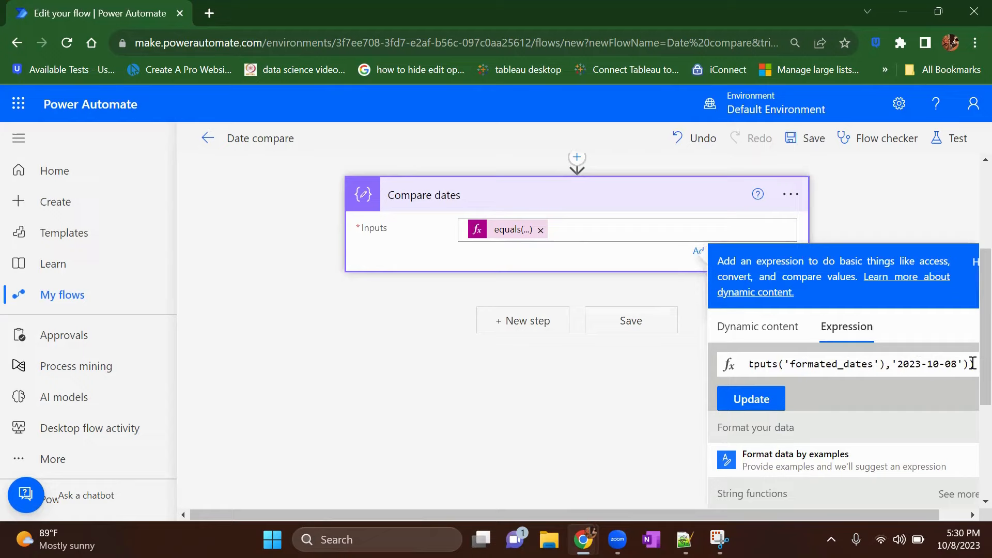
# Step: Duplicate the whole equals() comparison as the second argument of the or() function
pyautogui.moveTo(973, 363); pyautogui.dragTo(768, 365)
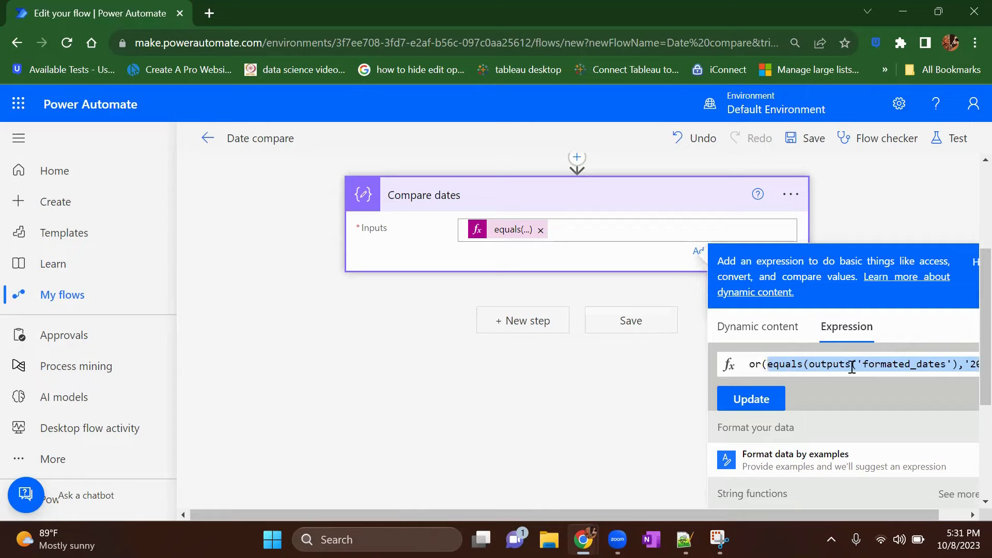
pyautogui.hscroll(2, 852, 365)
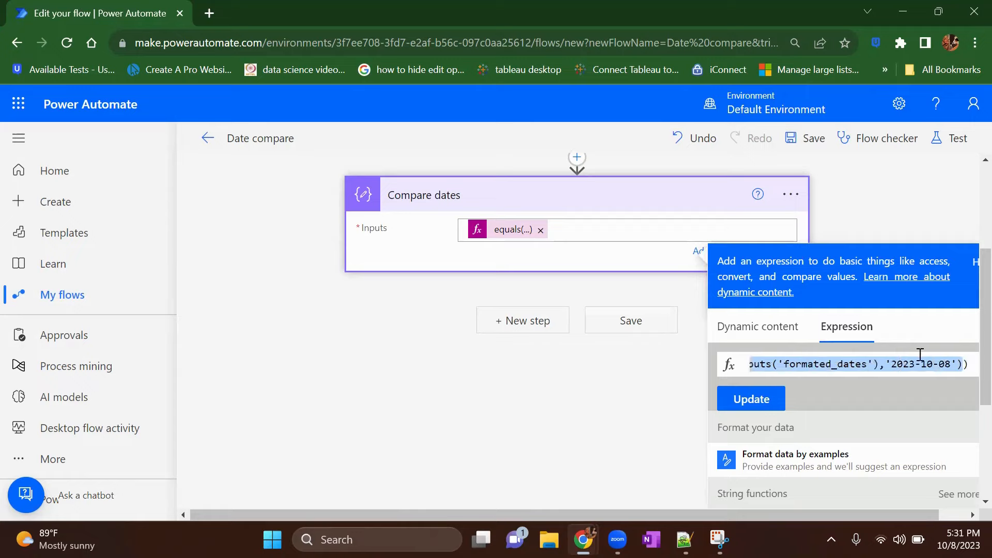
pyautogui.click(964, 362)
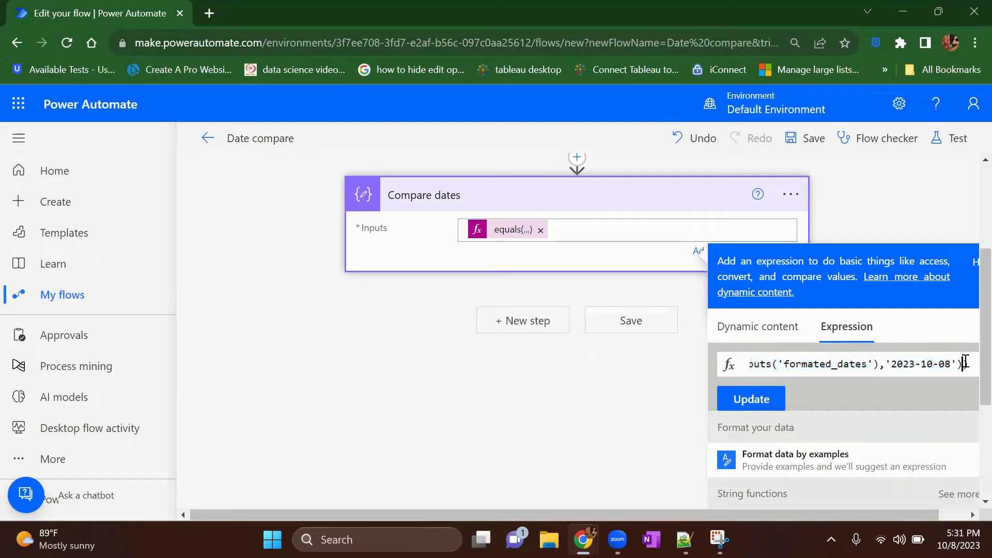
pyautogui.write(',')
pyautogui.press('BackSpace')
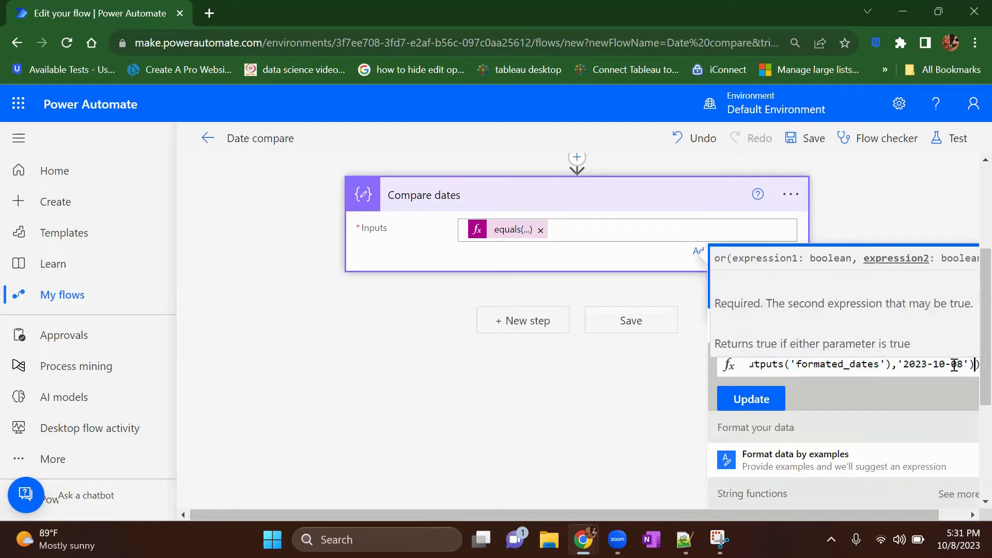
# Step: Set the day of the duplicated comparison's date to 15
pyautogui.click(964, 364)
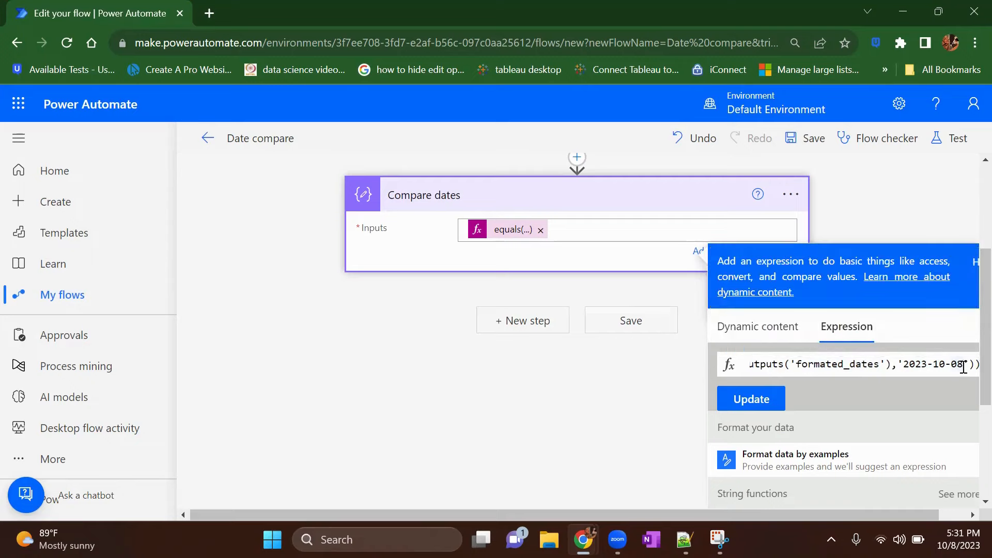
pyautogui.press('BackSpace')
pyautogui.press('BackSpace')
pyautogui.write('15')
# Step: Set the day of the last compared date to 30 and update the "Compare dates" input with the or() expression
pyautogui.press('Right')
pyautogui.press('Right')
pyautogui.doubleClick(959, 365)
pyautogui.write('30')
pyautogui.click(769, 399)
pyautogui.click(626, 305)
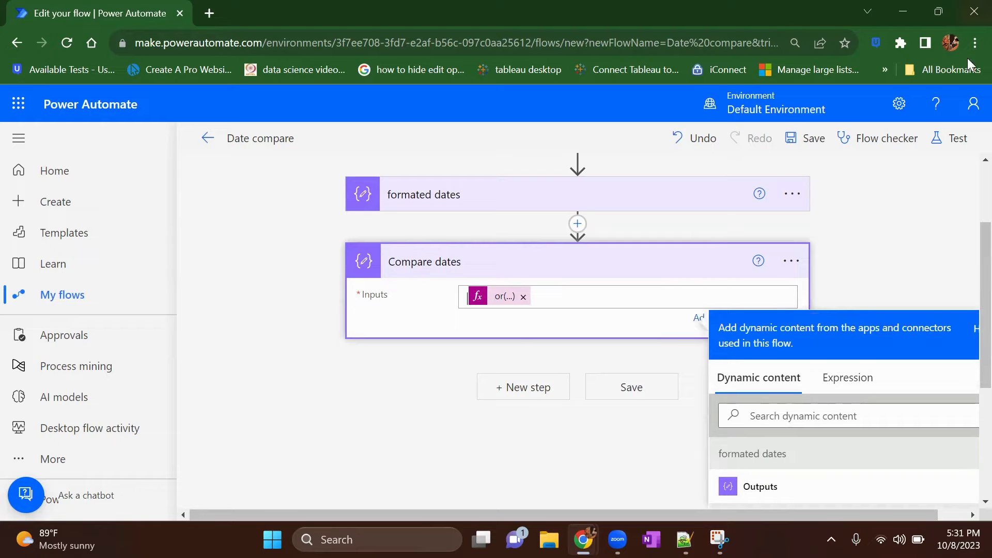
# Step: Save the flow and run it as a manual test
pyautogui.click(956, 138)
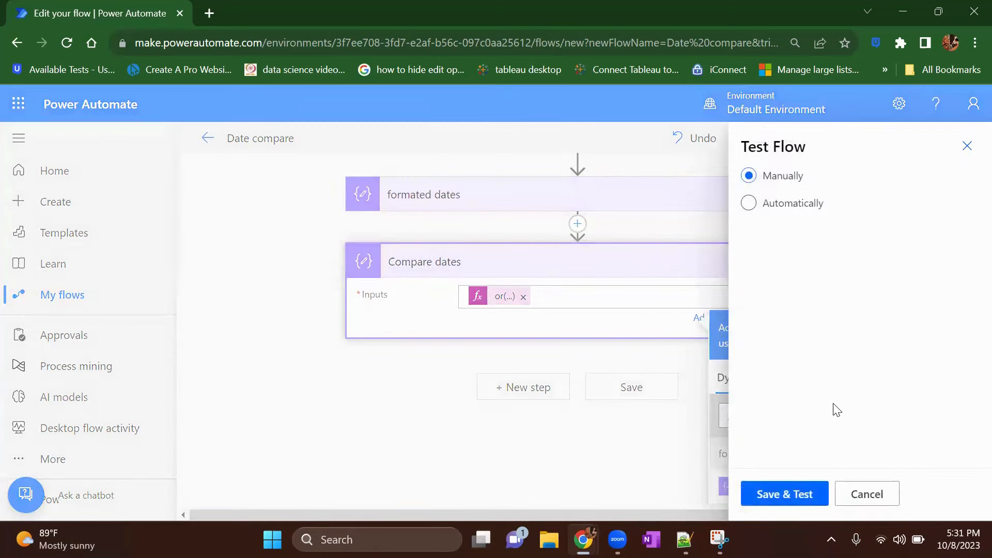
pyautogui.click(803, 498)
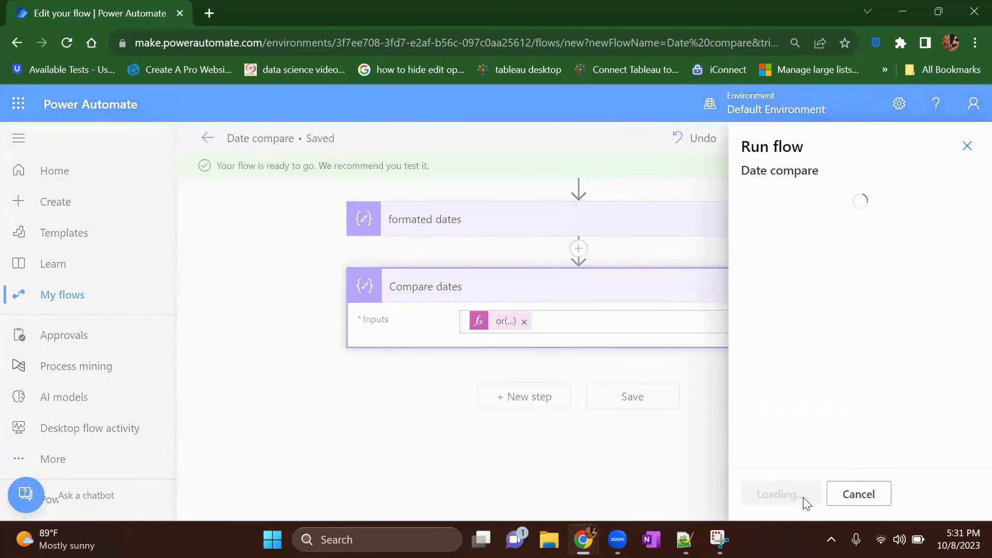
pyautogui.click(805, 501)
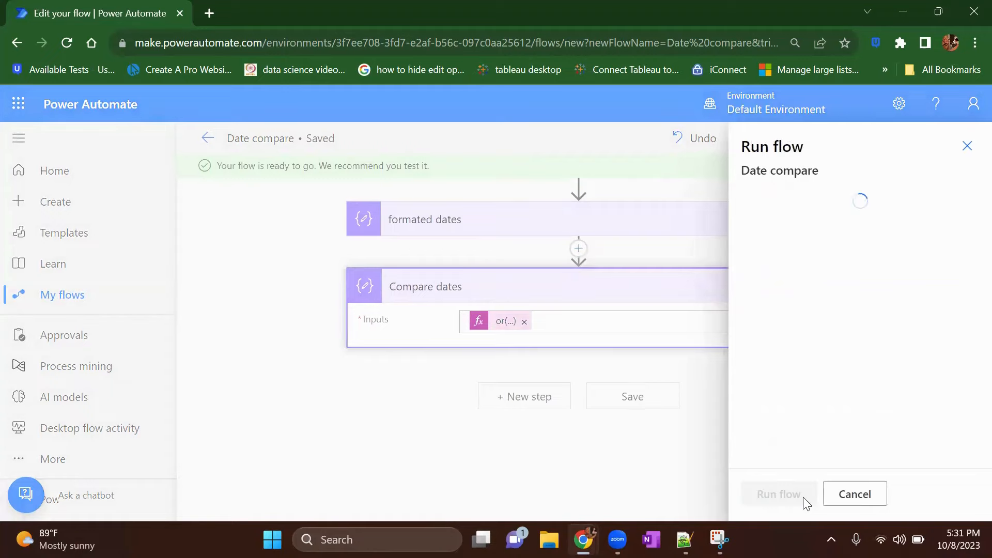
pyautogui.click(796, 497)
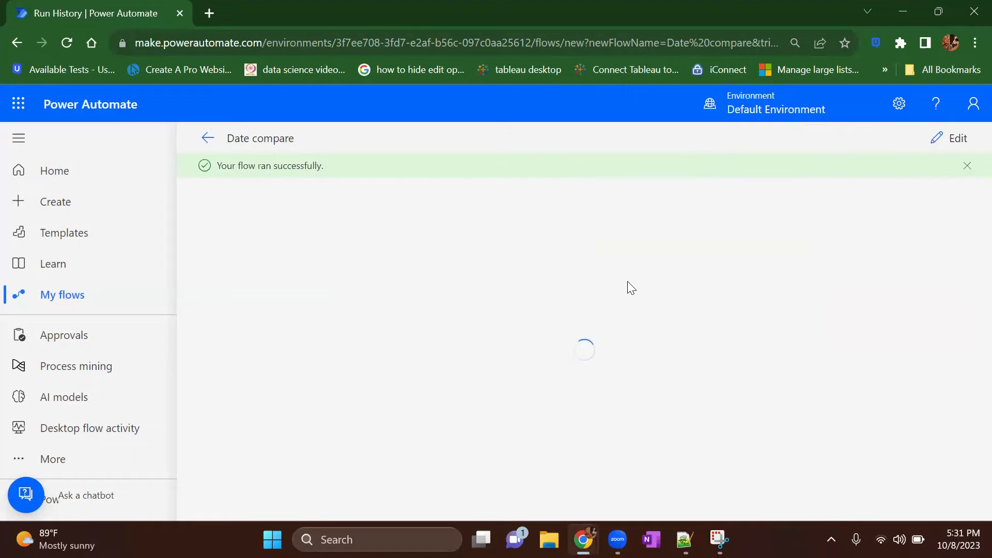
# Step: Examine the inputs and outputs of the "Compare dates" action in the test run results
pyautogui.click(512, 420)
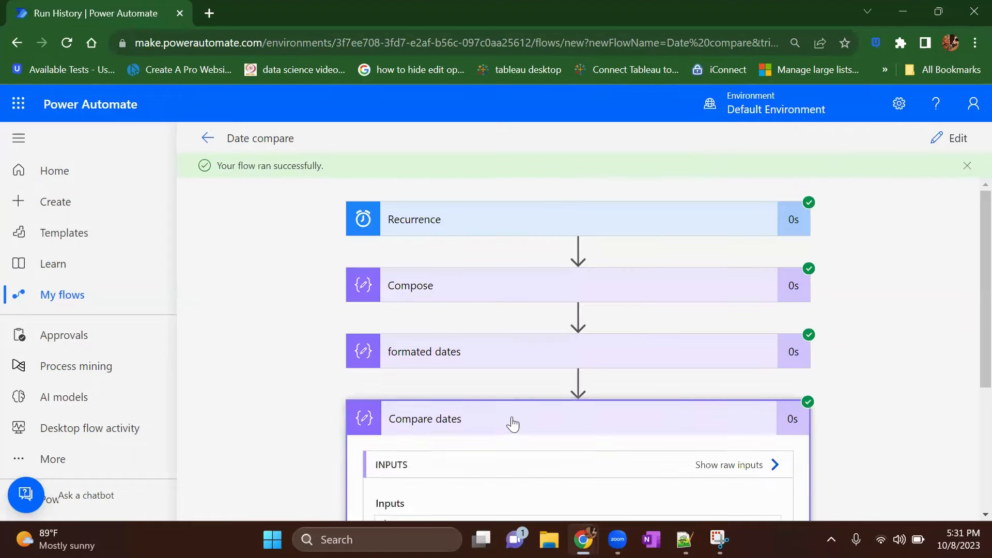
pyautogui.scroll(-4, 512, 421)
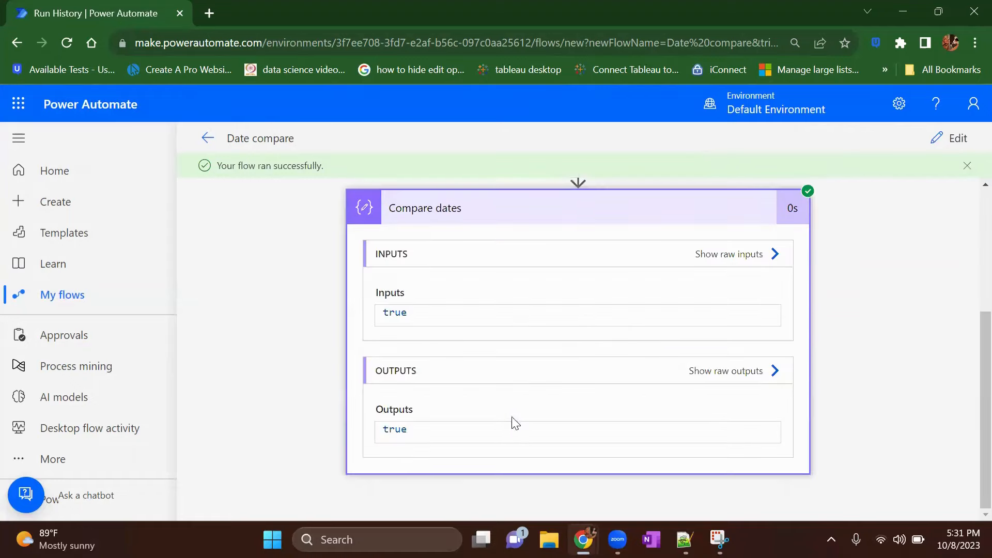
pyautogui.doubleClick(385, 430)
pyautogui.scroll(4, 594, 270)
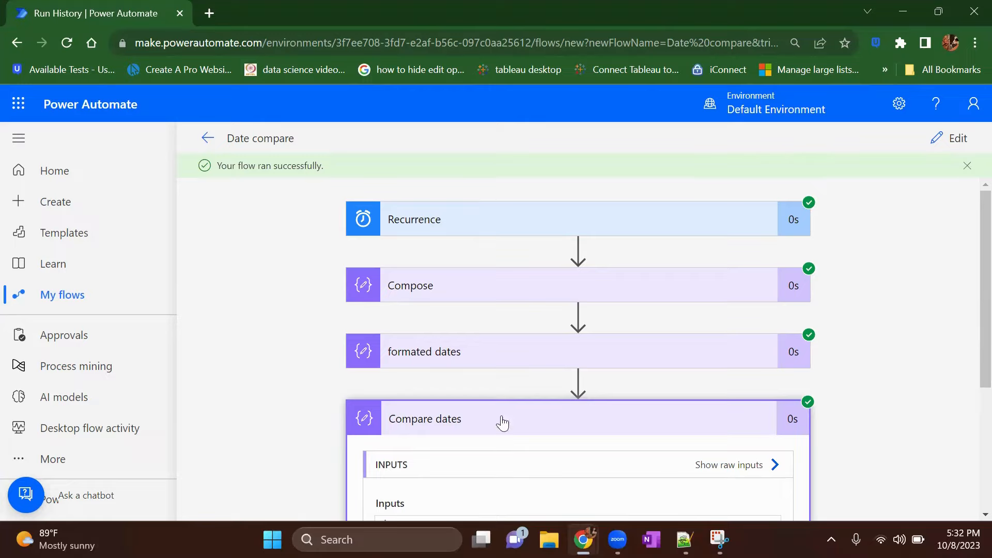
pyautogui.scroll(-4, 613, 335)
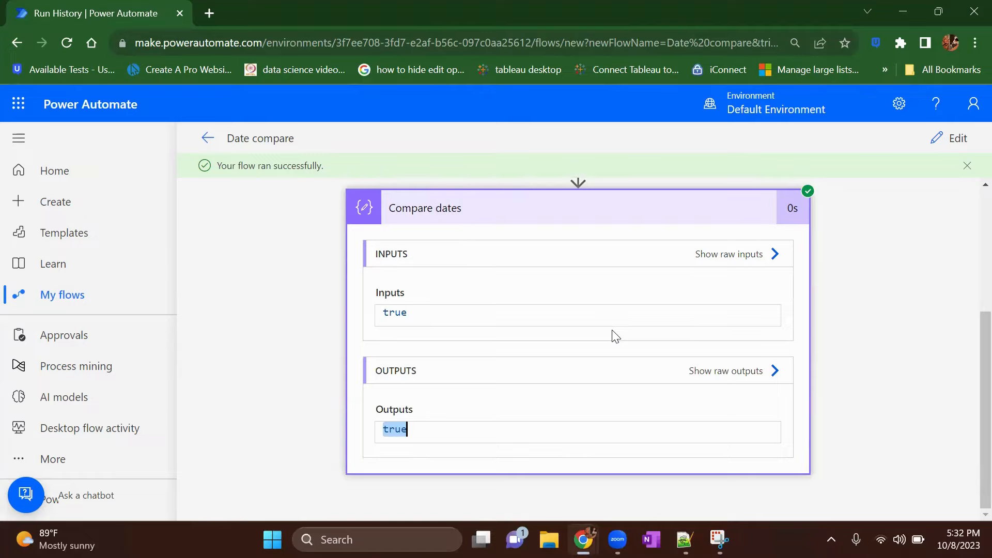
# Step: Return to editing the flow and add a Compose data operation after "Compare dates"
pyautogui.click(952, 149)
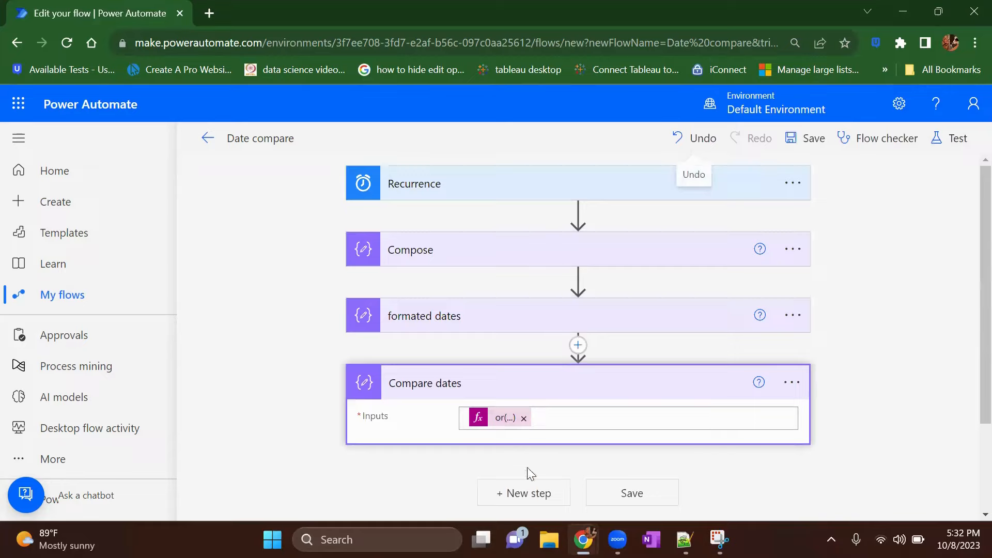
pyautogui.click(537, 505)
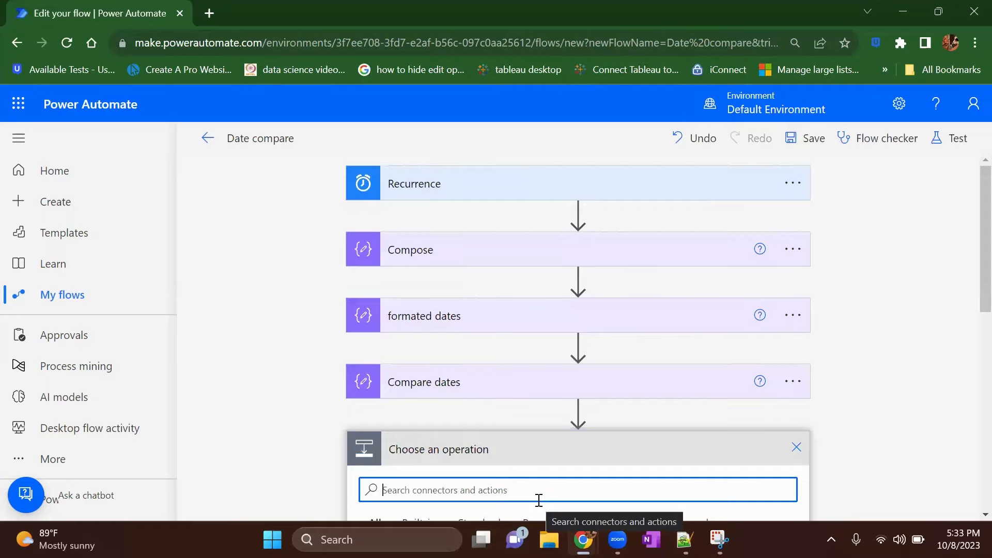
pyautogui.scroll(-2, 538, 500)
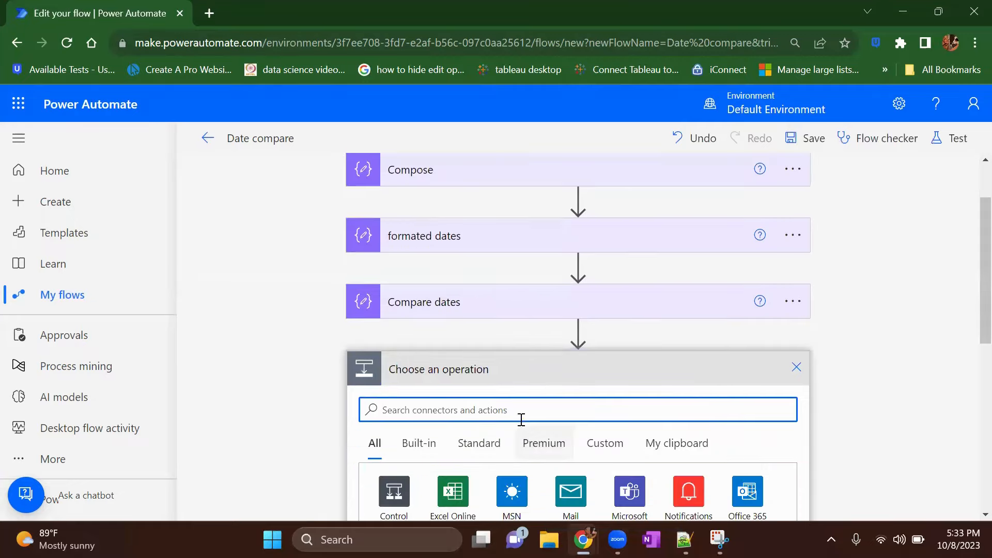
pyautogui.click(603, 408)
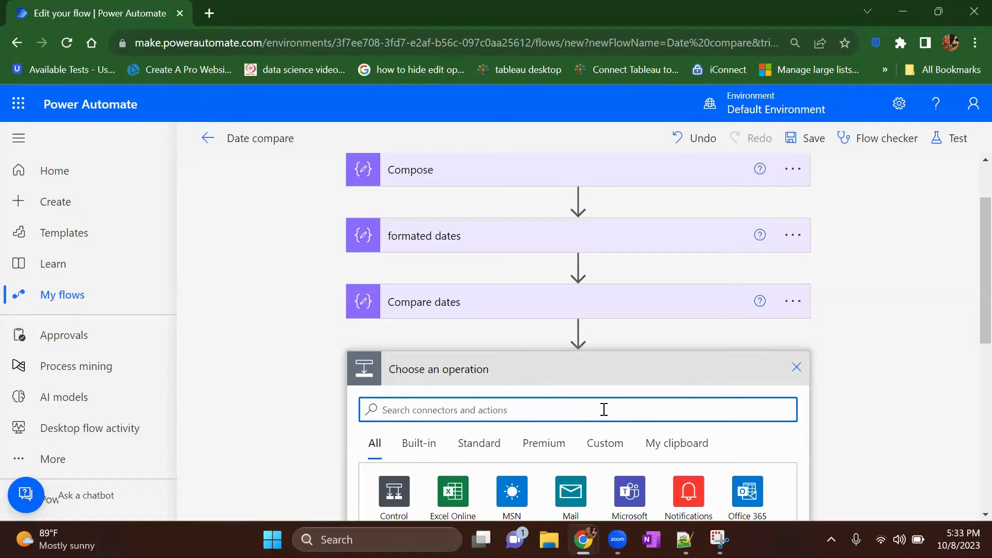
pyautogui.write('compose')
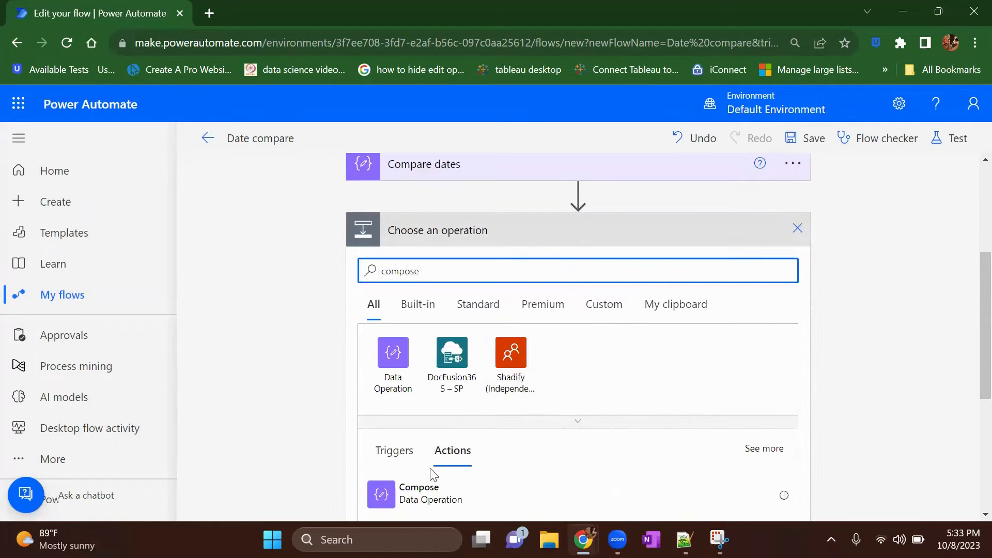
pyautogui.click(434, 495)
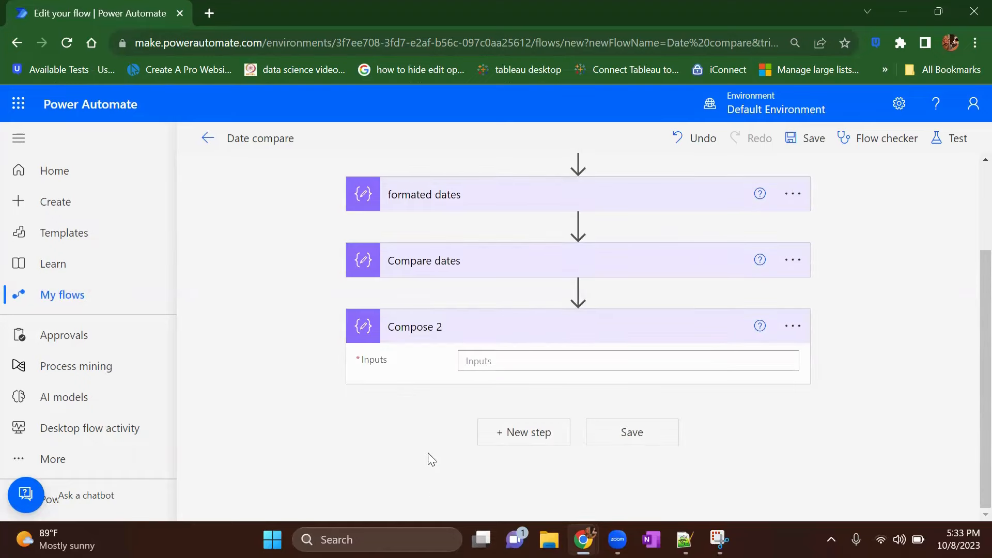
# Step: Start an int() expression for the inputs of the new Compose action
pyautogui.click(495, 364)
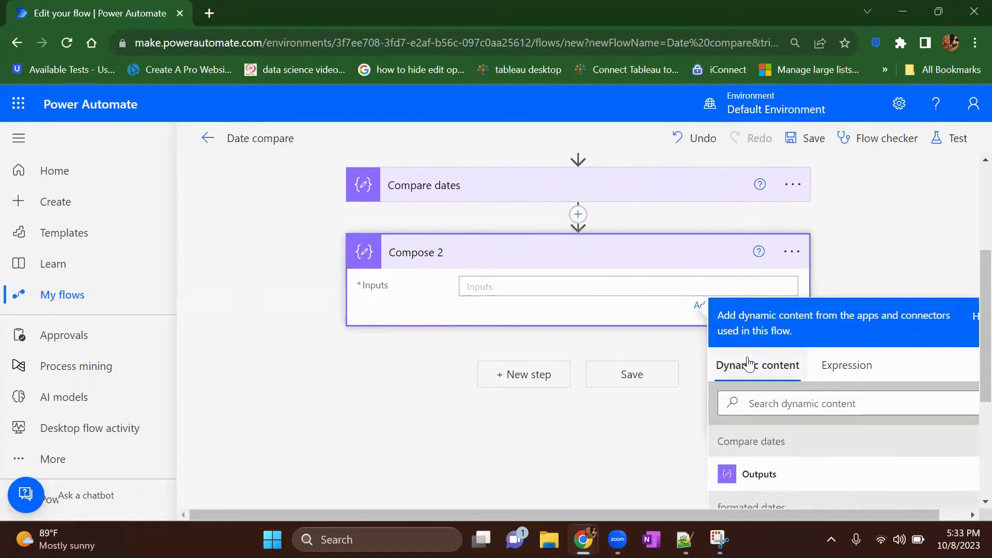
pyautogui.click(850, 365)
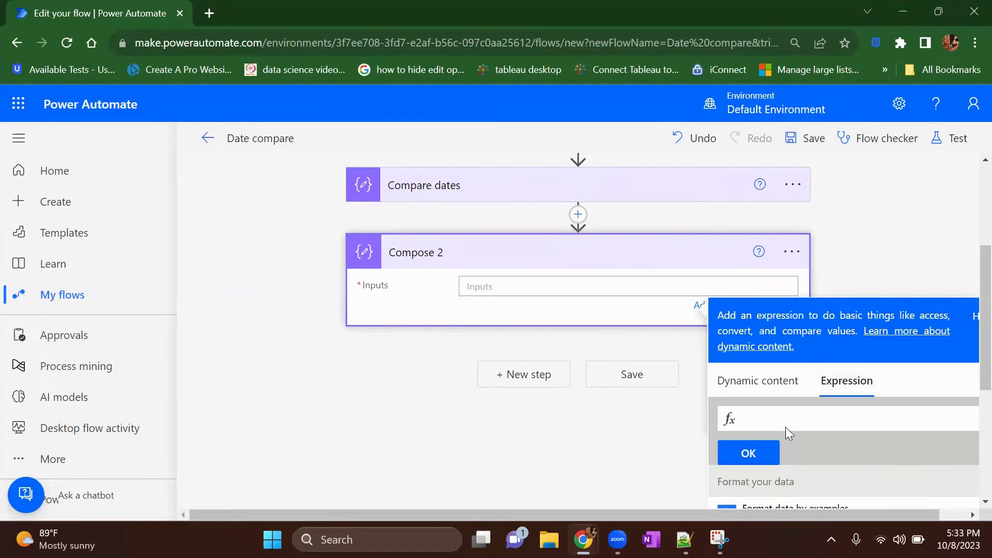
pyautogui.write('int(')
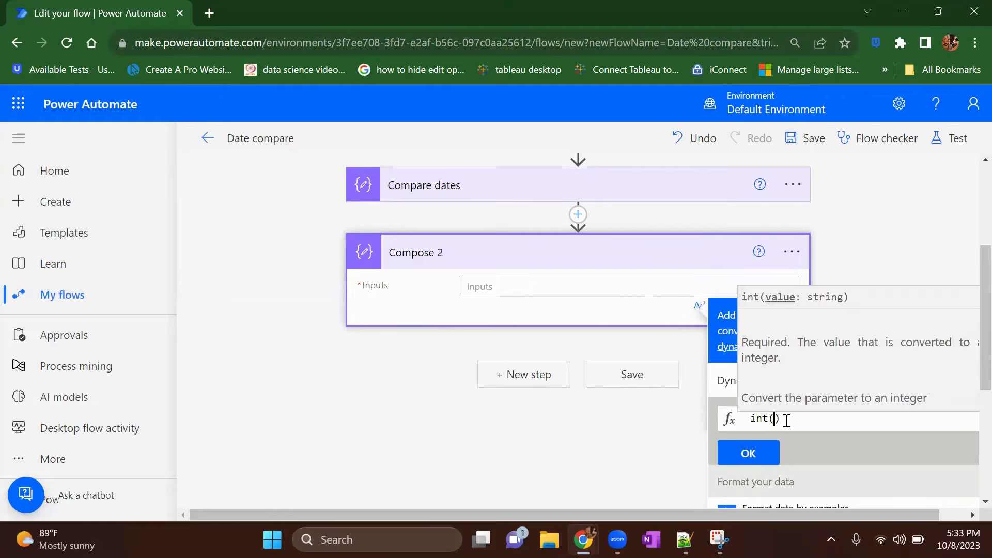
# Step: Insert the outputs of "formated dates" as the argument of the int() expression
pyautogui.scroll(4, 629, 337)
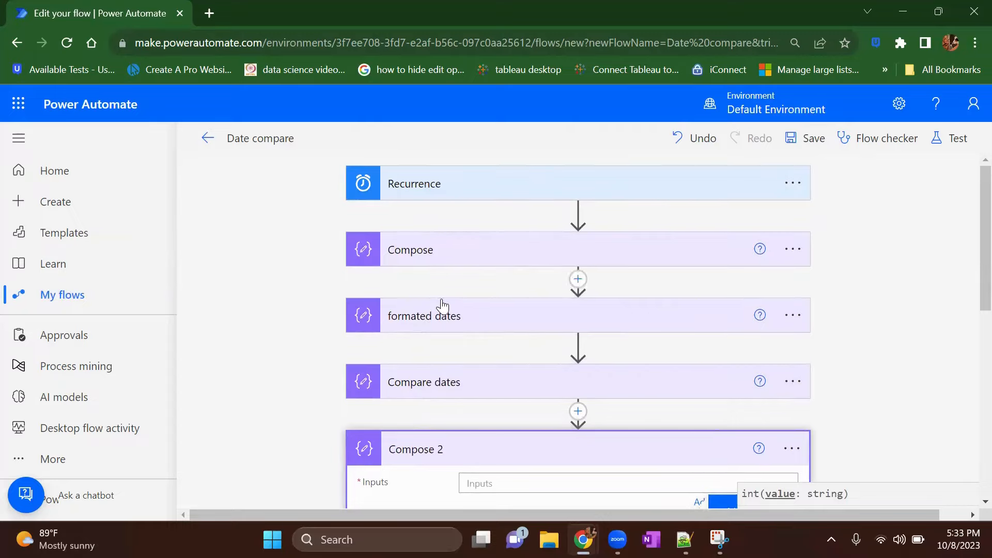
pyautogui.scroll(-3, 447, 314)
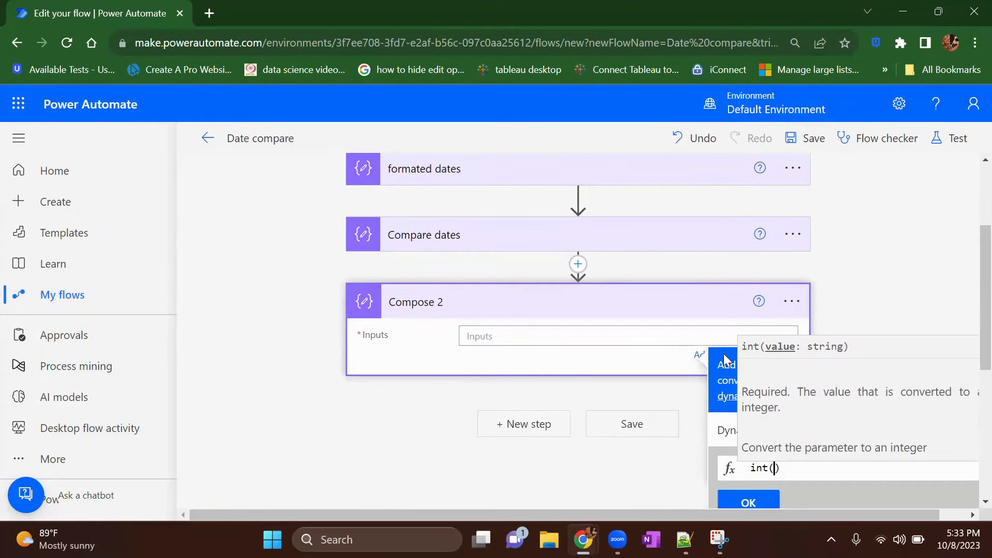
pyautogui.scroll(-3, 728, 360)
pyautogui.click(725, 310)
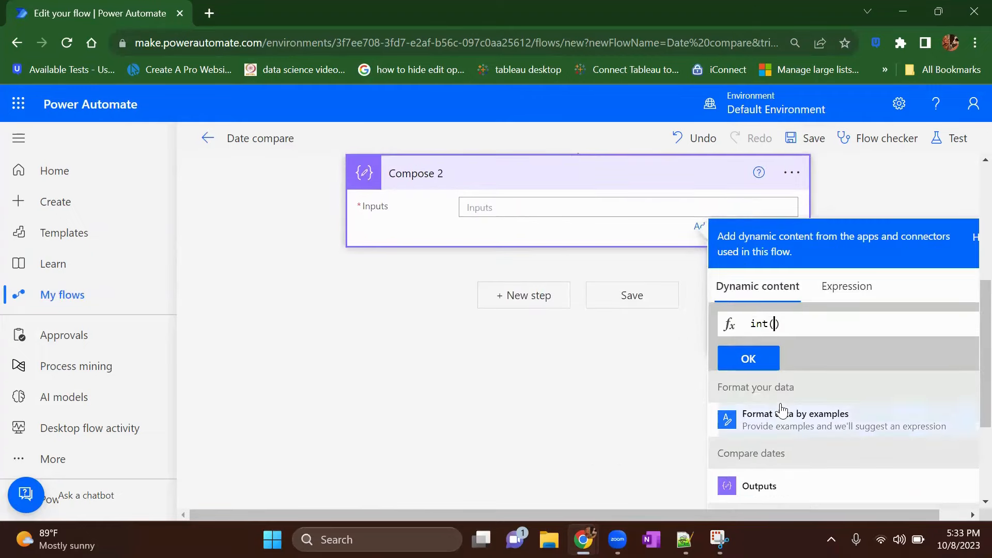
pyautogui.scroll(-1, 779, 406)
pyautogui.scroll(-1, 796, 470)
pyautogui.click(775, 472)
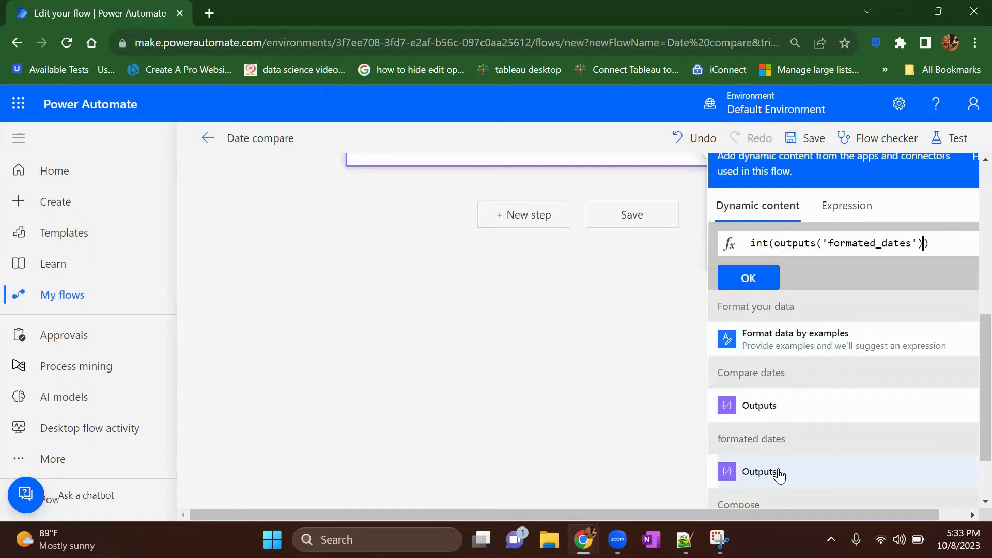
# Step: Add the day format 'dd' to the int() expression and insert it into the "Compose 2" inputs
pyautogui.write(",'dd")
pyautogui.press('BackSpace')
pyautogui.press('BackSpace')
pyautogui.write('yyyy')
pyautogui.press('BackSpace')
pyautogui.press('BackSpace')
pyautogui.press('BackSpace')
pyautogui.press('BackSpace')
pyautogui.write('dd')
pyautogui.click(760, 296)
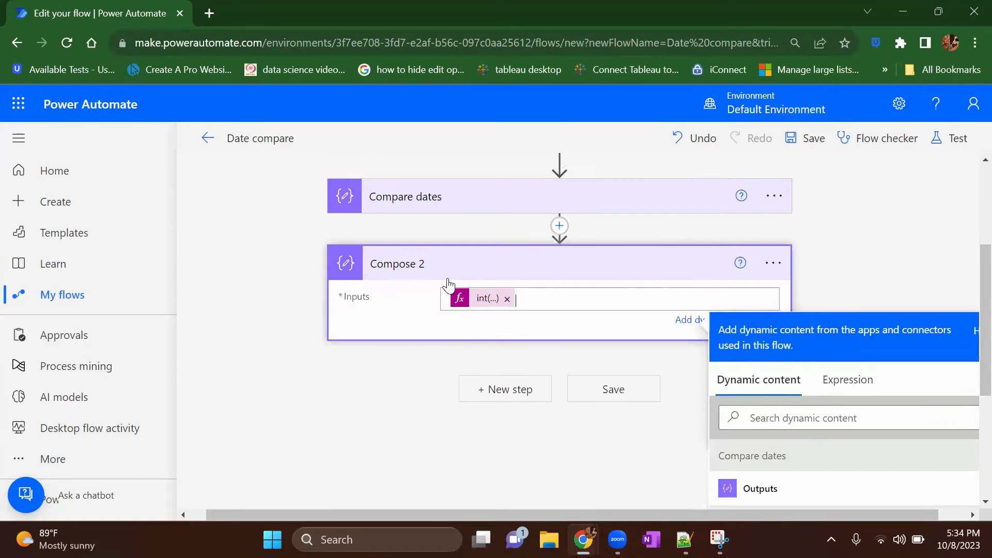
# Step: Add a Condition control as a new step after "Compose 2"
pyautogui.click(520, 388)
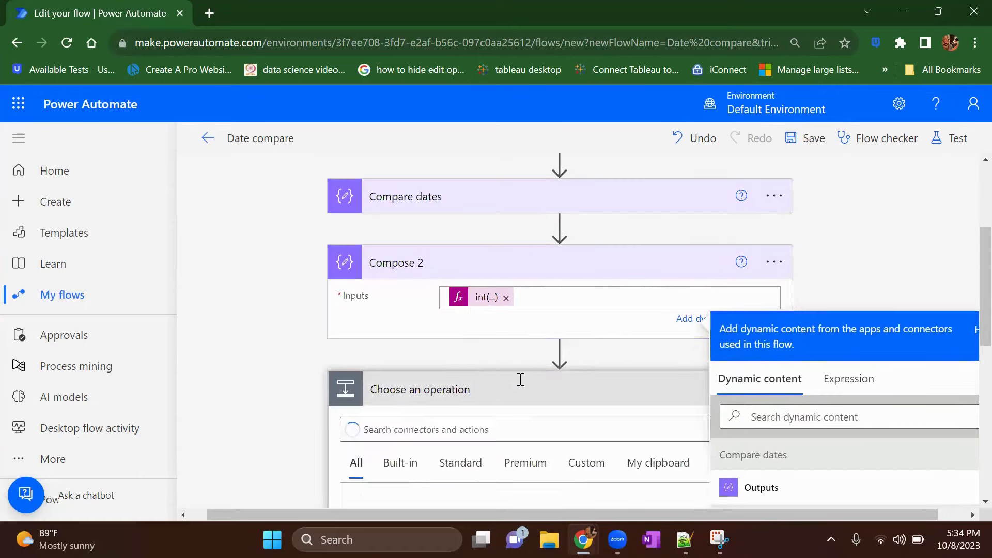
pyautogui.write('condition')
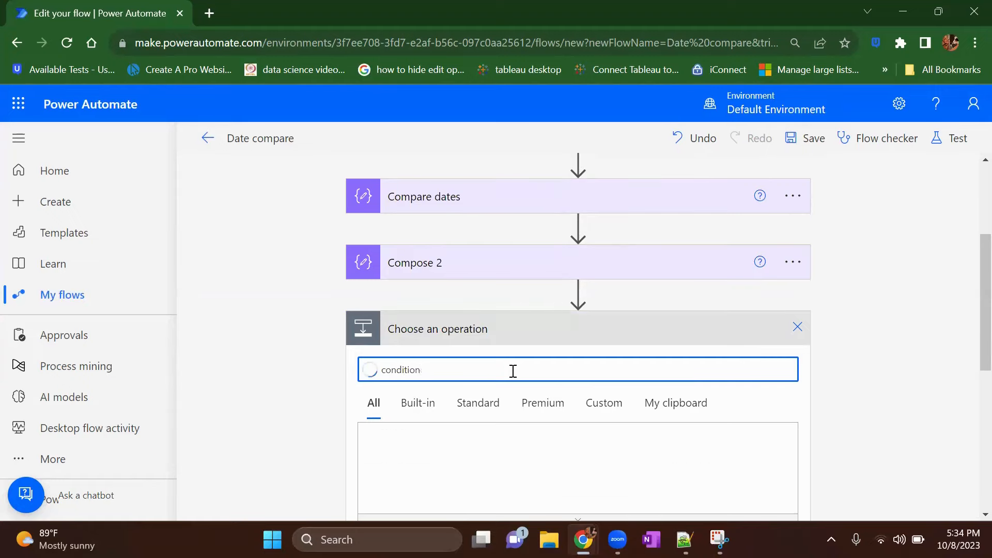
pyautogui.click(470, 429)
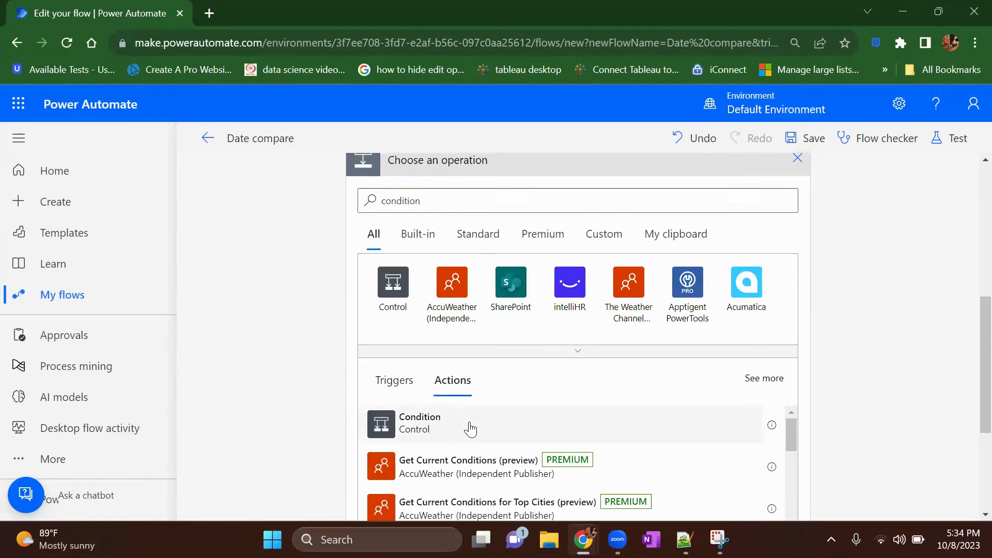
pyautogui.click(521, 228)
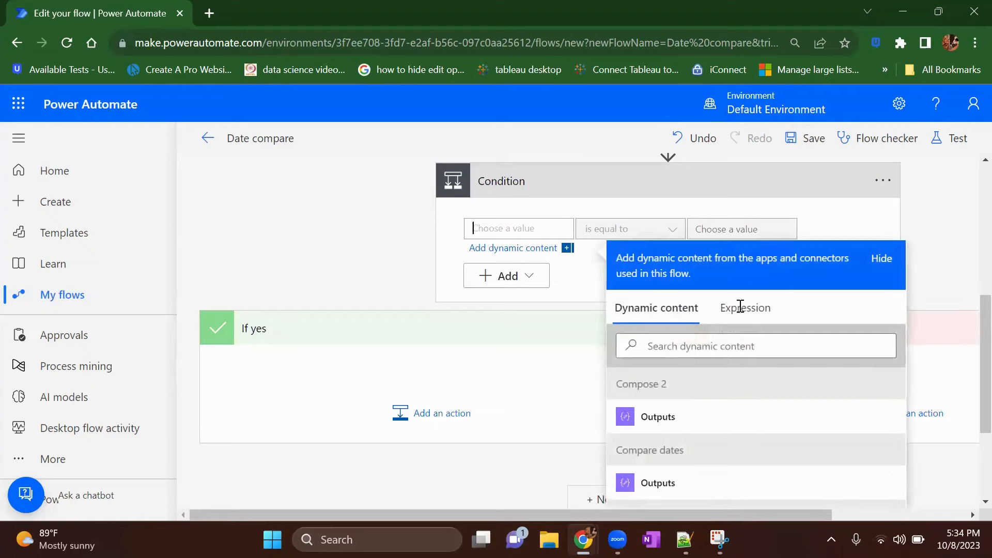
# Step: Rename the "Compose 2" action as "Days from Date"
pyautogui.scroll(2, 524, 172)
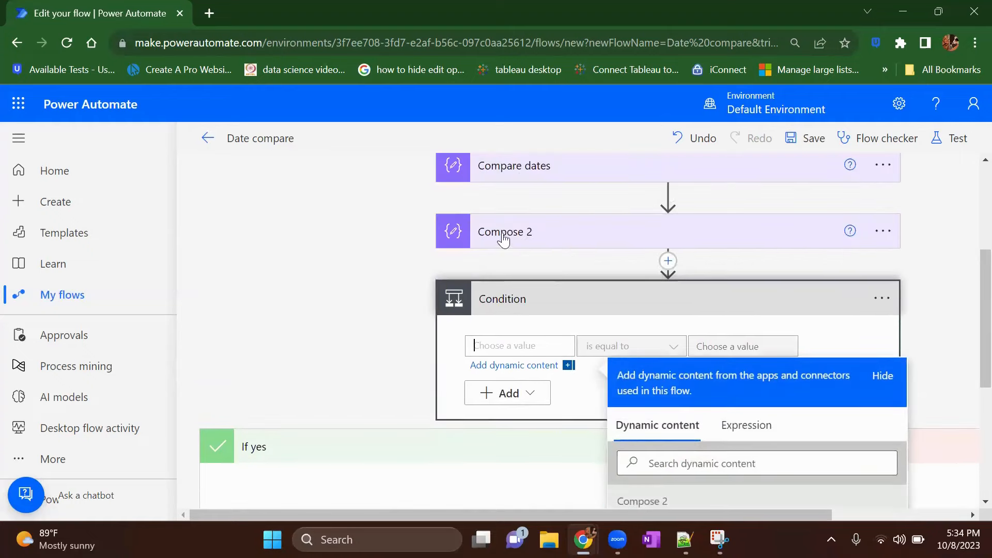
pyautogui.click(892, 235)
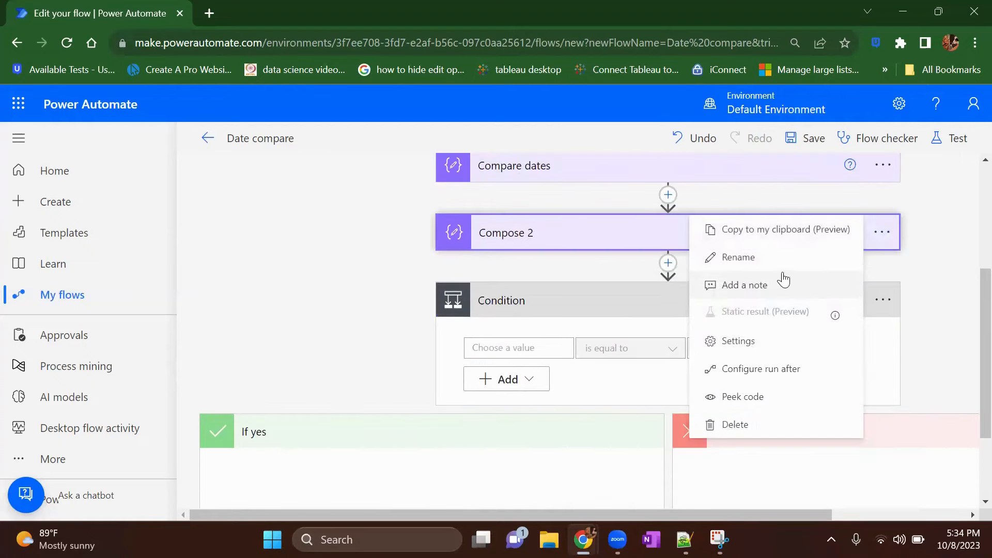
pyautogui.click(791, 257)
pyautogui.write('Da')
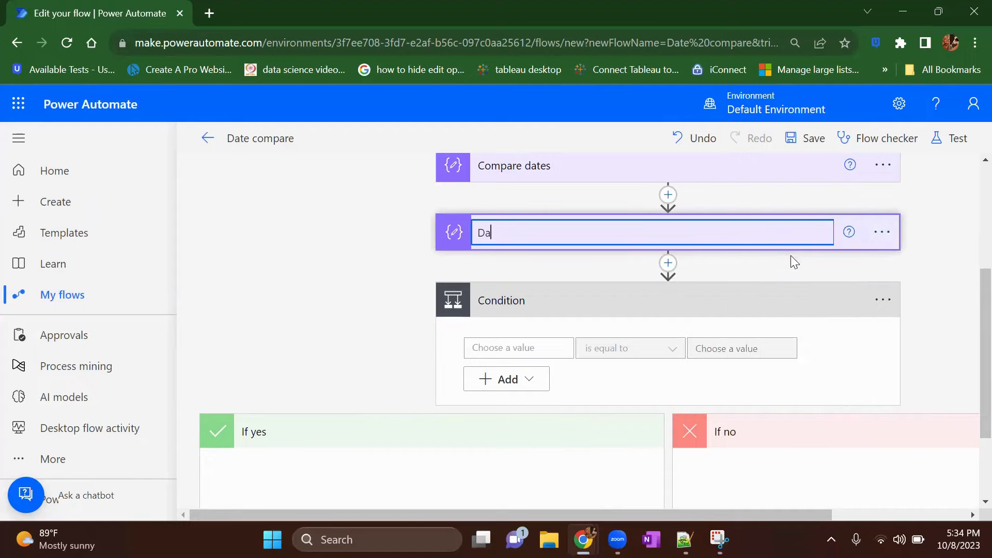
pyautogui.write('ys from Date')
# Step: Set the condition to check whether the "Days from Date" outputs value is equal to 8
pyautogui.click(547, 355)
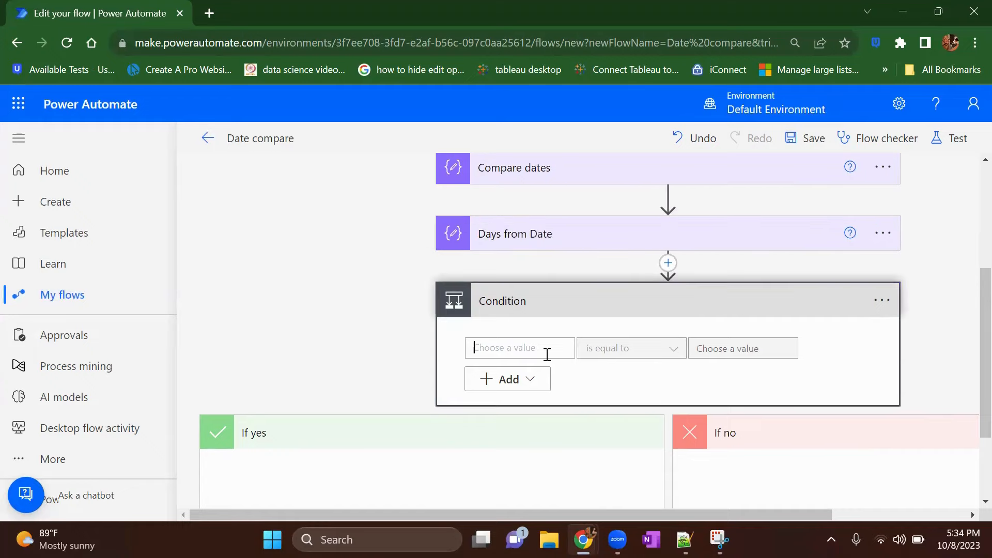
pyautogui.click(719, 320)
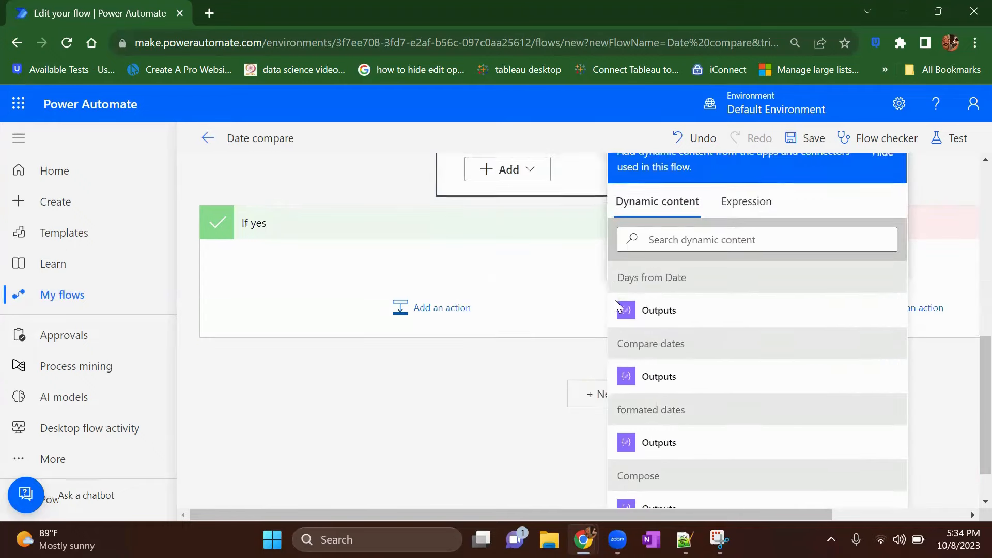
pyautogui.click(723, 238)
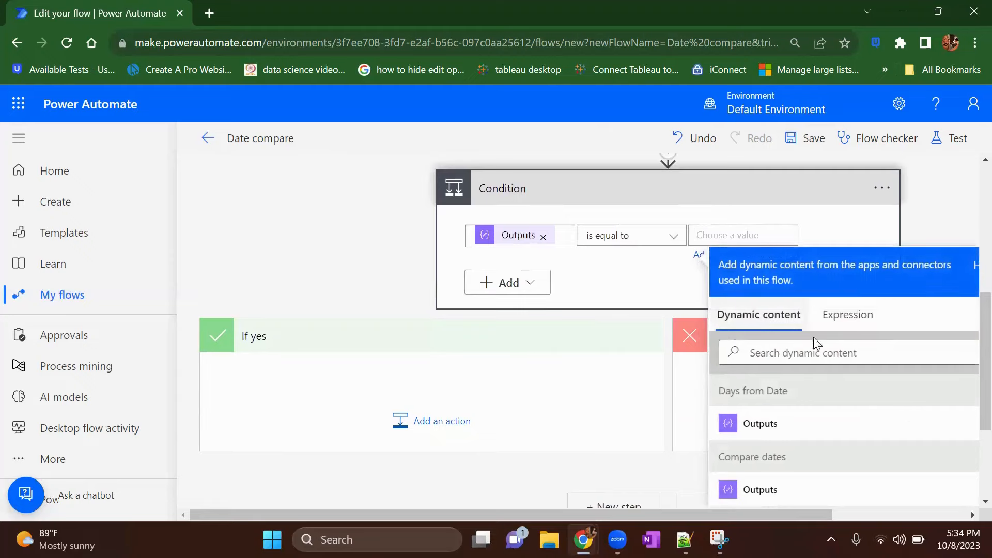
pyautogui.write('8')
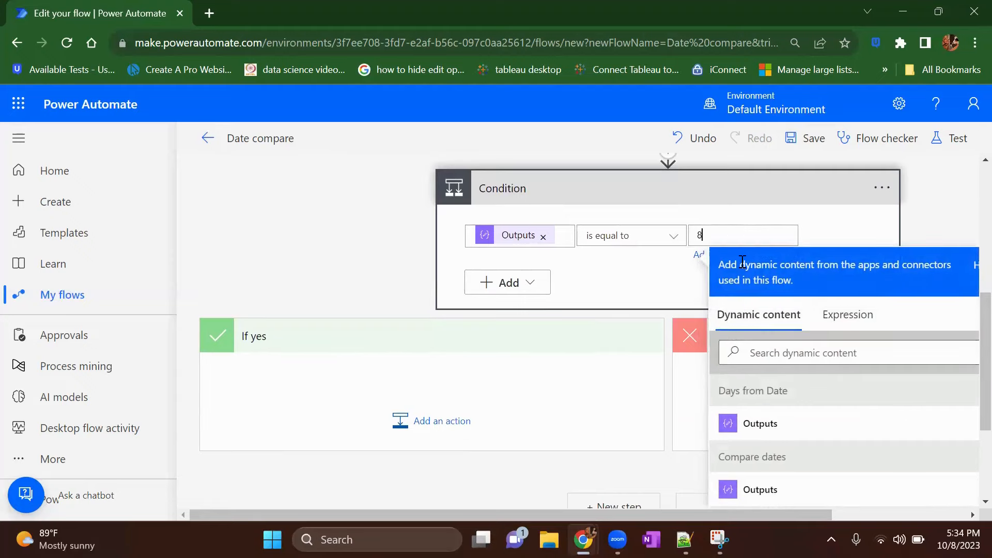
# Step: Add a second row to the condition and change the group operator from And to Or
pyautogui.click(533, 285)
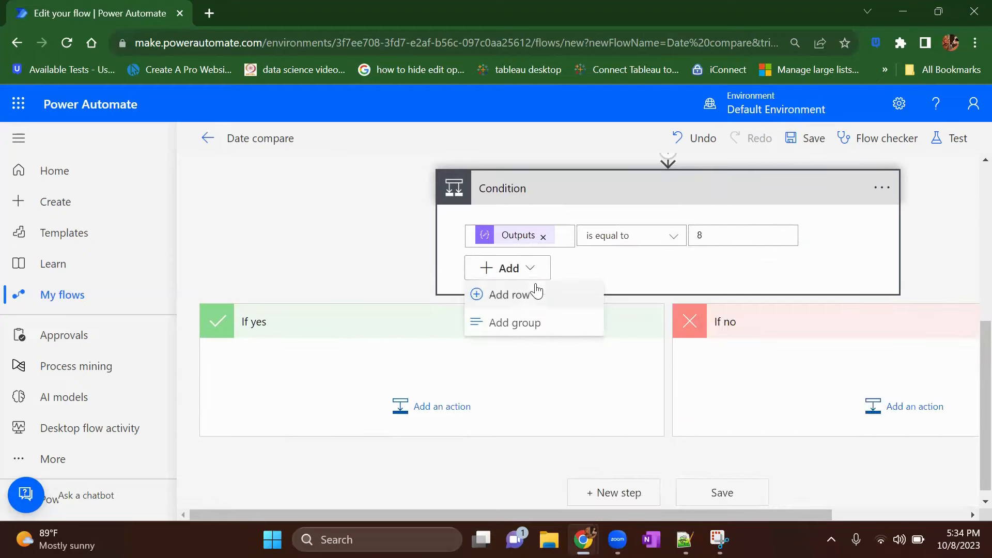
pyautogui.click(528, 294)
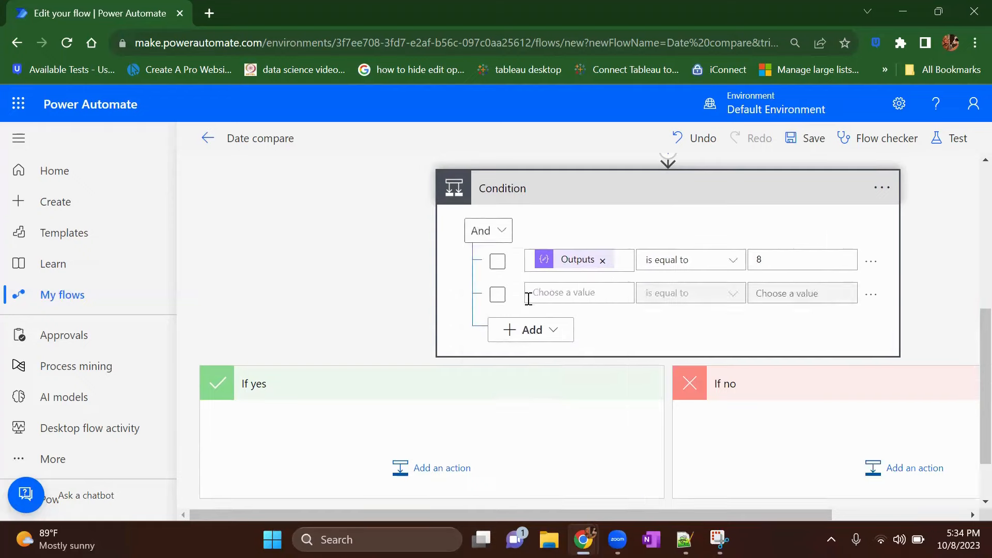
pyautogui.click(484, 238)
pyautogui.click(490, 284)
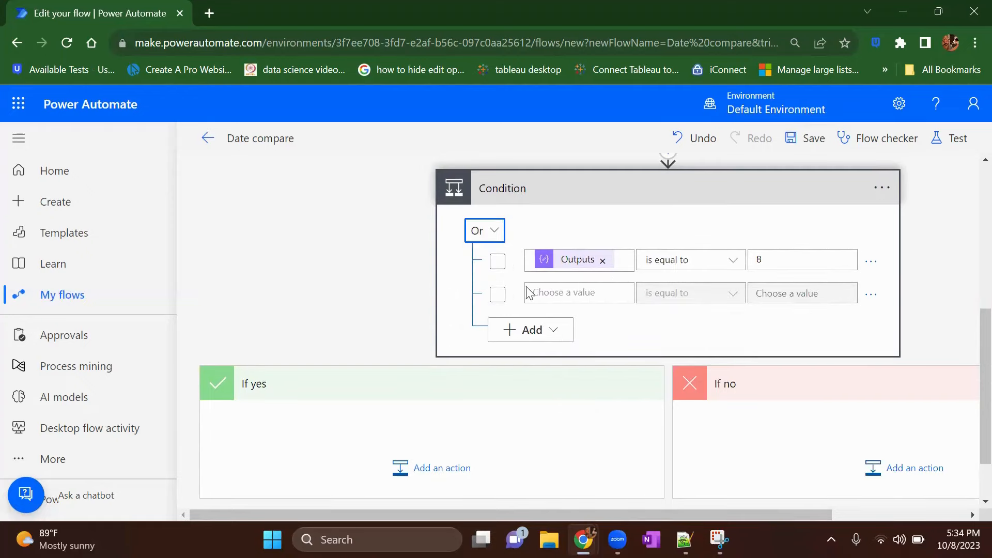
# Step: Set the second condition row to check whether the "Days from Date" outputs value is equal to 15
pyautogui.click(567, 293)
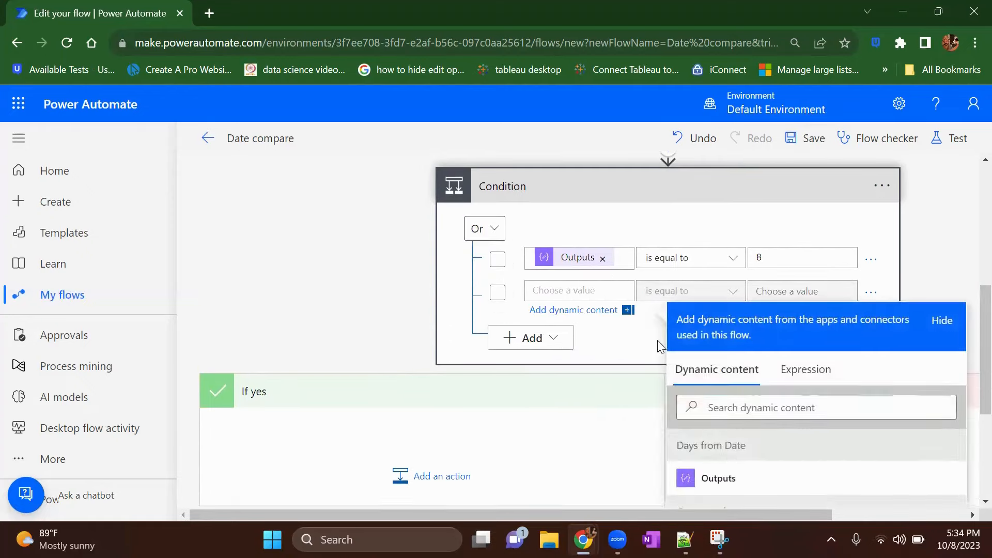
pyautogui.scroll(-1, 658, 340)
pyautogui.click(716, 431)
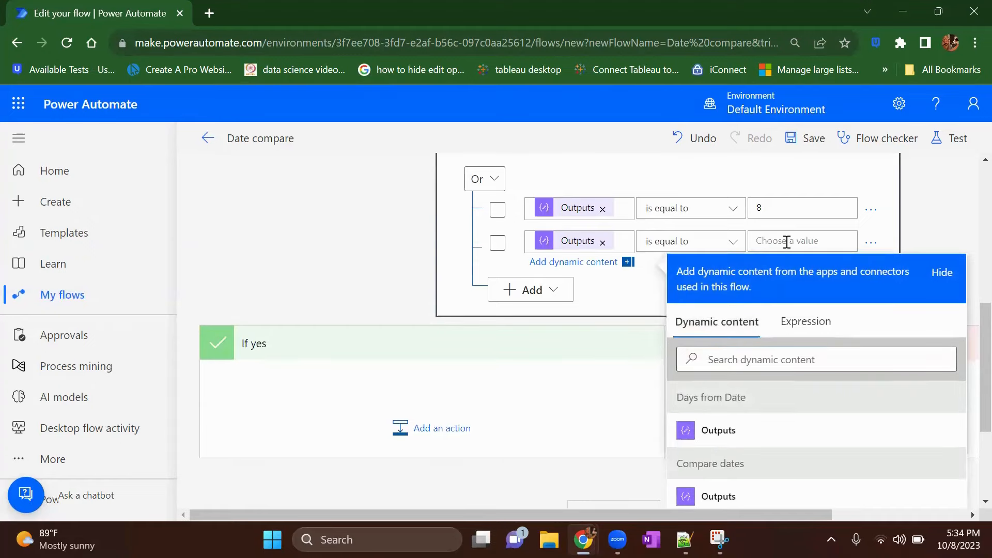
pyautogui.click(787, 242)
pyautogui.write('15')
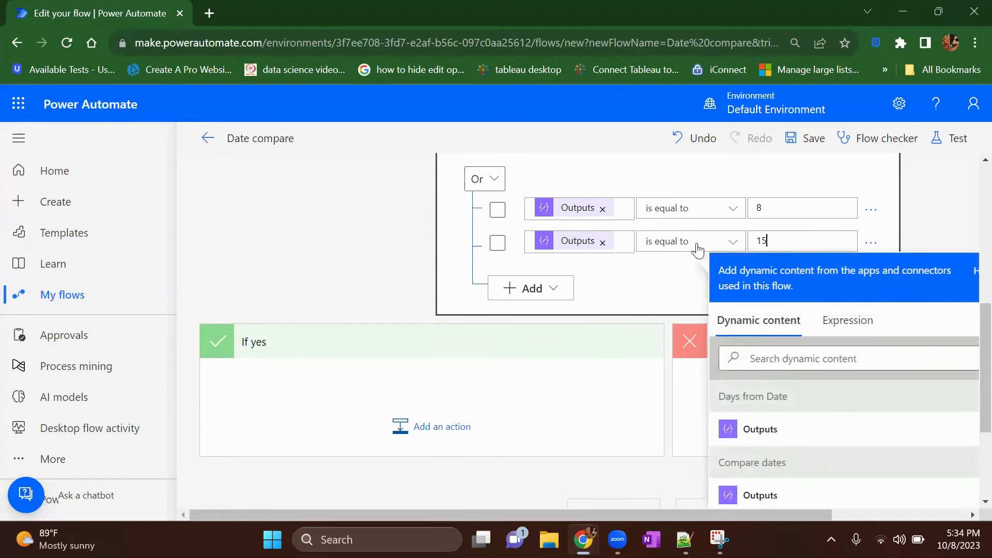
# Step: Add a third condition row checking whether the "Days from Date" outputs value is equal to 20
pyautogui.click(561, 295)
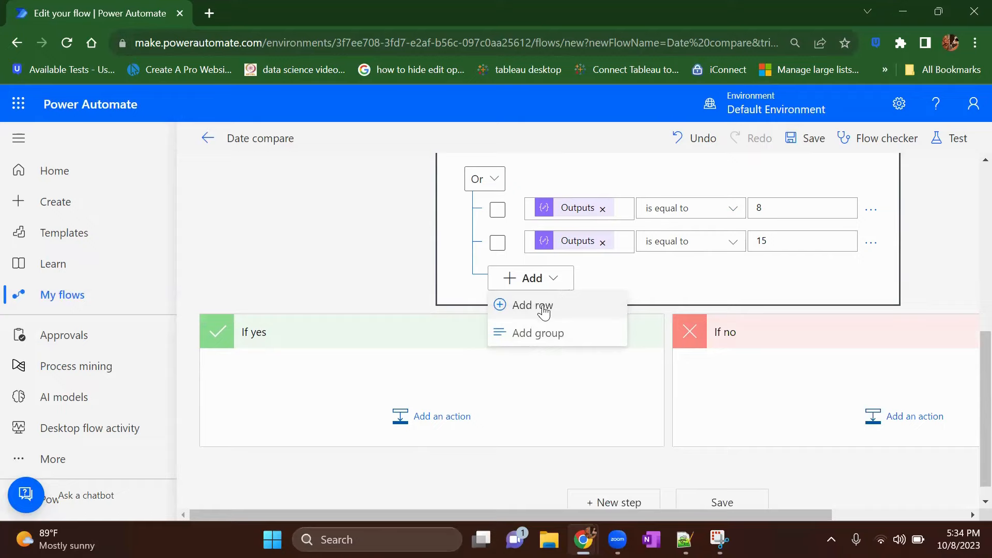
pyautogui.click(544, 310)
pyautogui.click(580, 275)
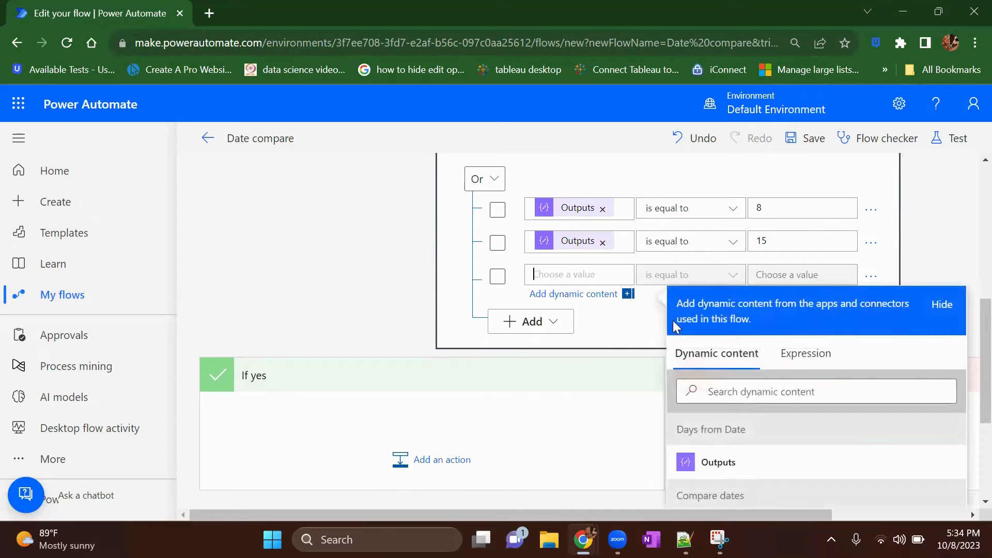
pyautogui.click(718, 463)
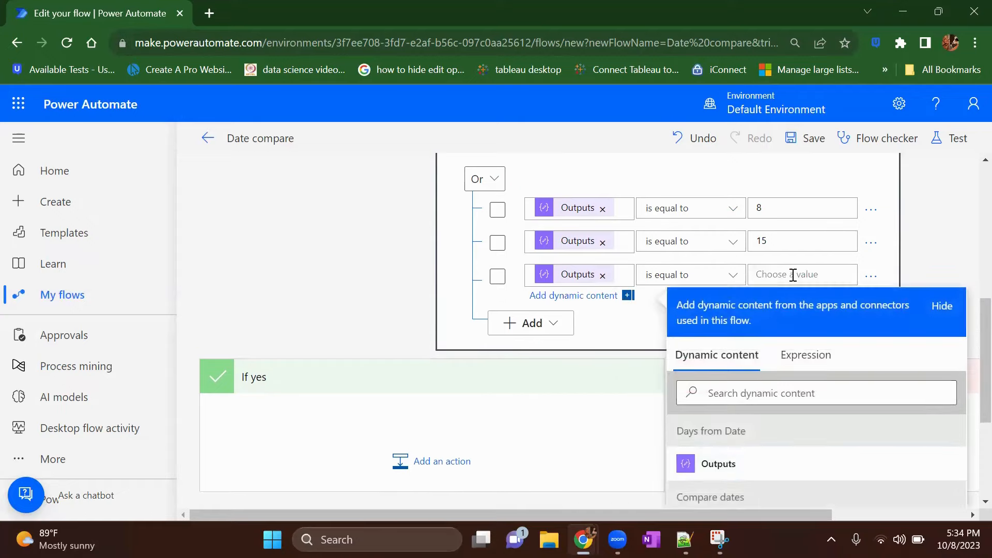
pyautogui.click(793, 274)
pyautogui.write('20')
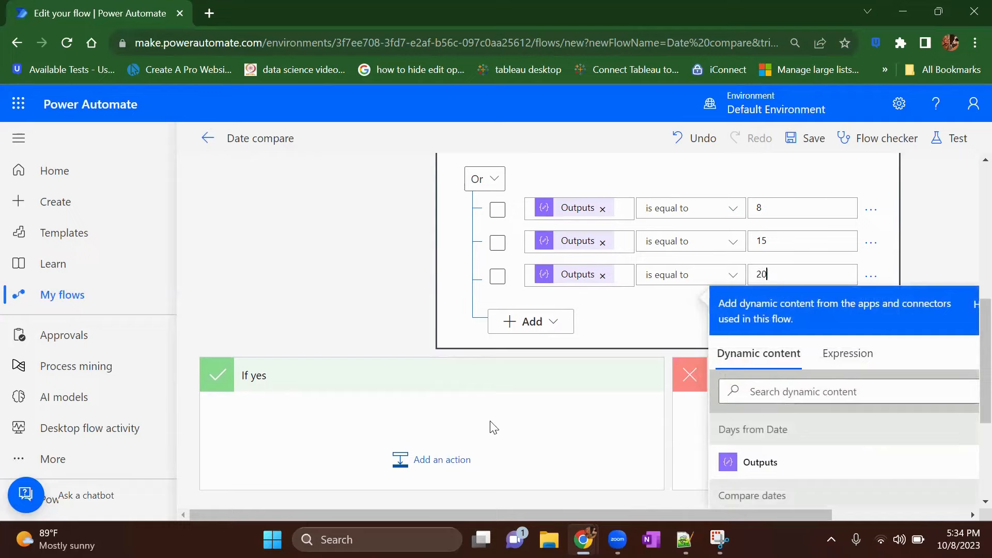
pyautogui.click(467, 435)
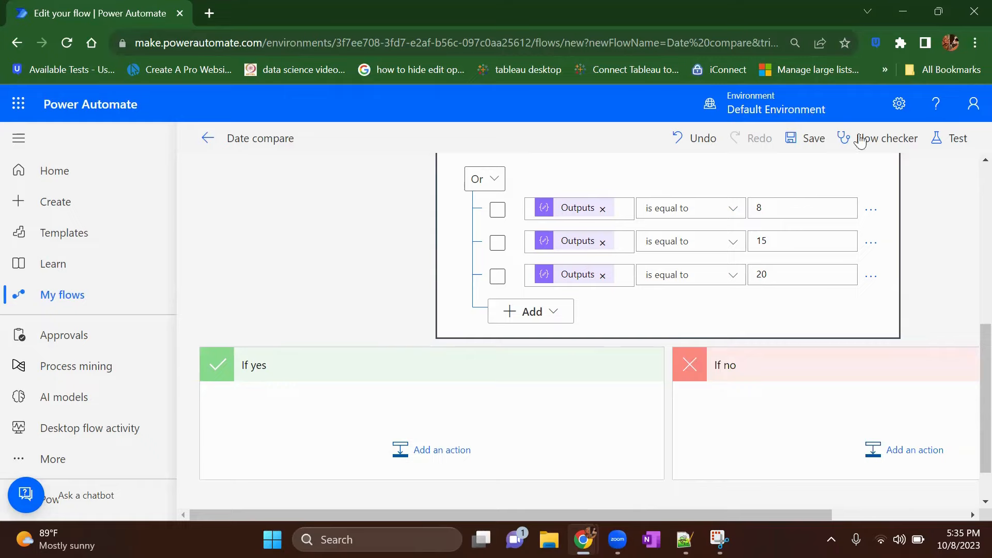
# Step: Add a Data Operation Compose action to the "If yes" branch of the condition
pyautogui.click(458, 449)
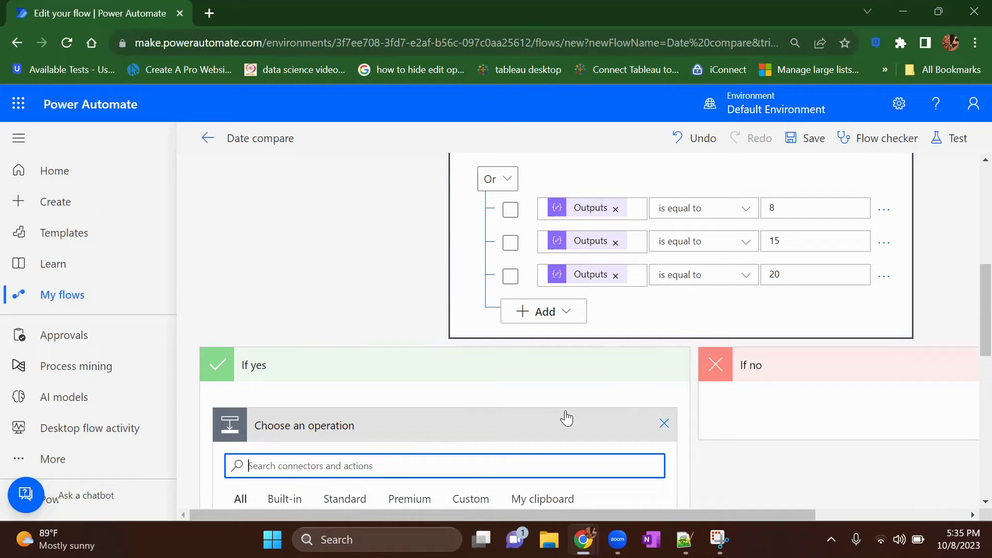
pyautogui.write('compose')
pyautogui.scroll(-4, 517, 429)
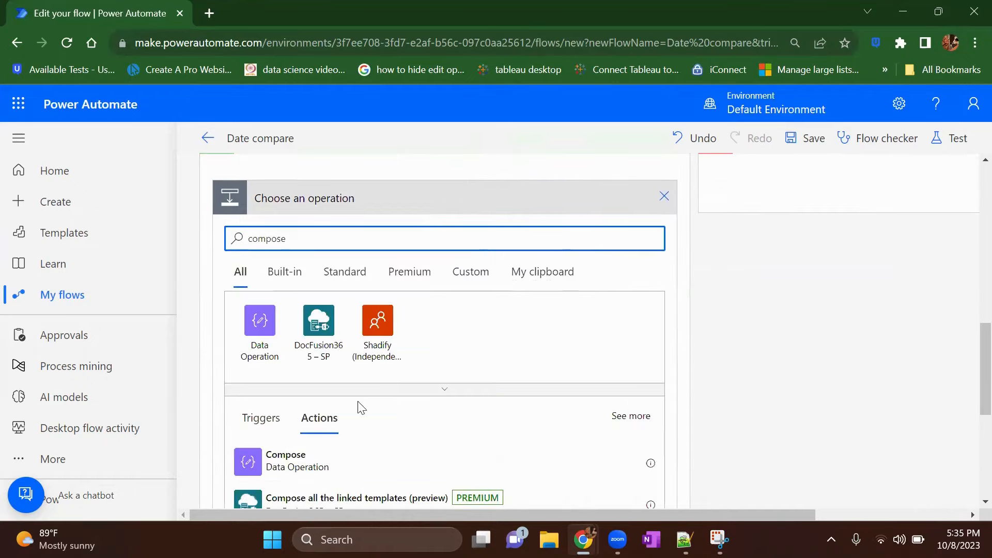
pyautogui.click(289, 463)
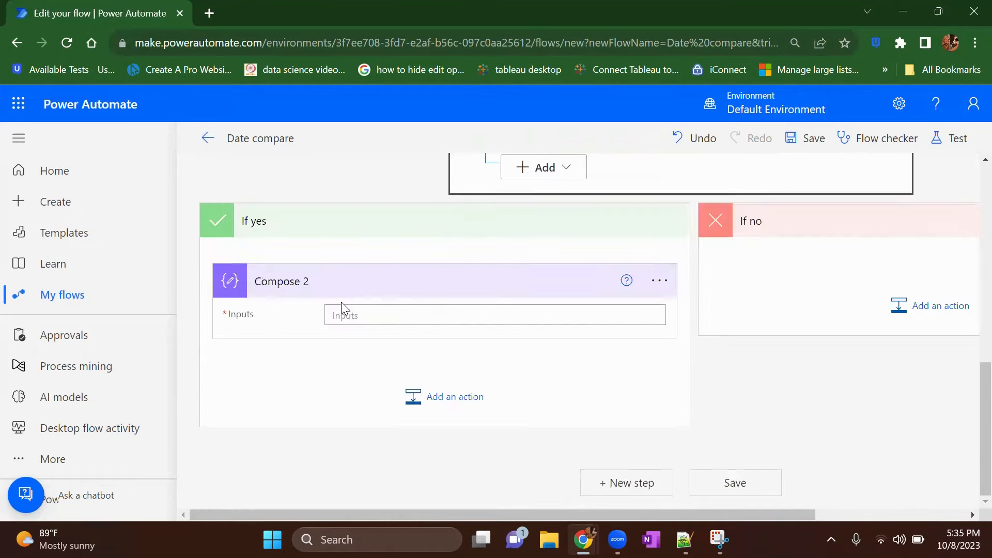
# Step: Enter 'Send notification' as the inputs of the Compose action in the "If yes" branch and save the flow
pyautogui.click(361, 314)
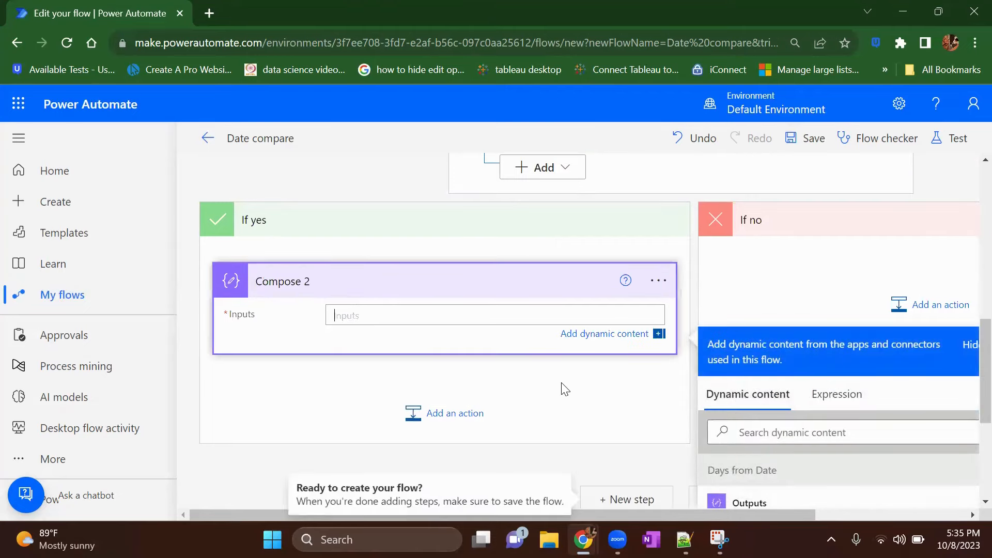
pyautogui.write("'Send notification'")
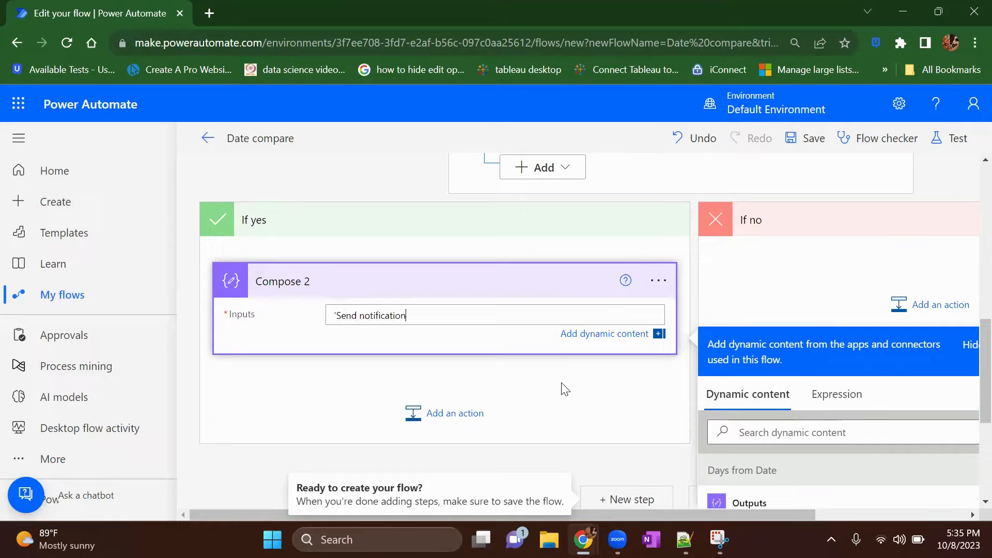
pyautogui.click(812, 139)
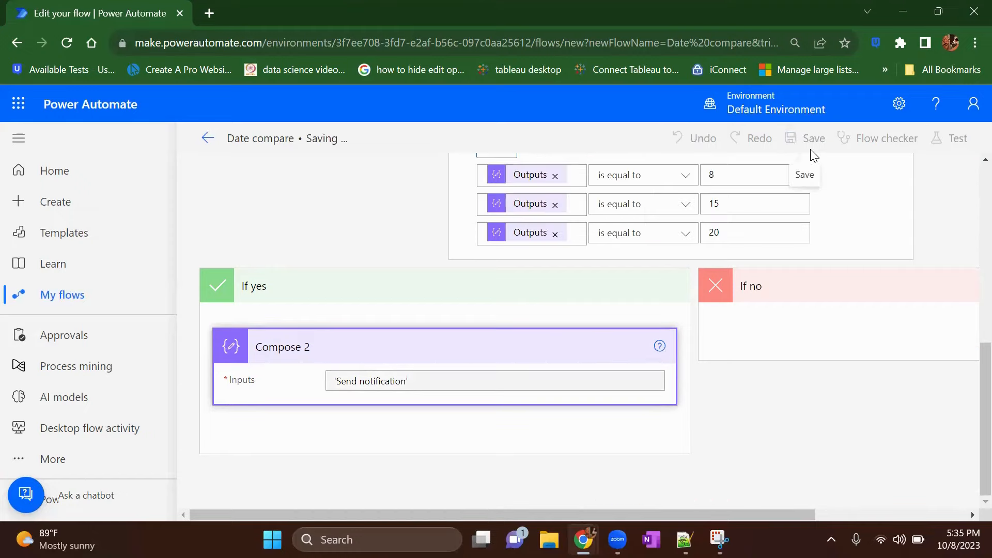
# Step: Copy the "Compose 2" action to the clipboard and insert the copy into the "If no" branch
pyautogui.scroll(3, 602, 267)
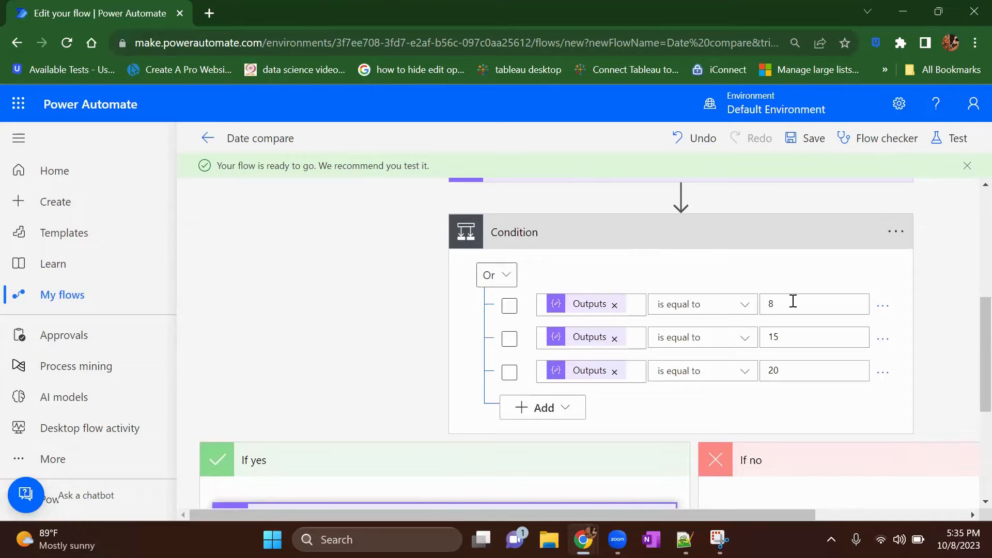
pyautogui.scroll(2, 595, 269)
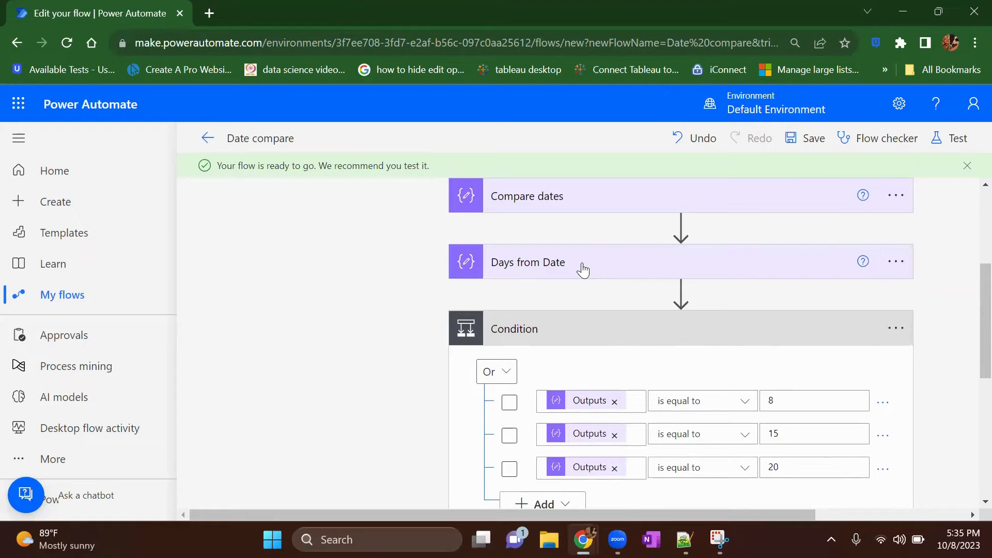
pyautogui.scroll(-2, 658, 401)
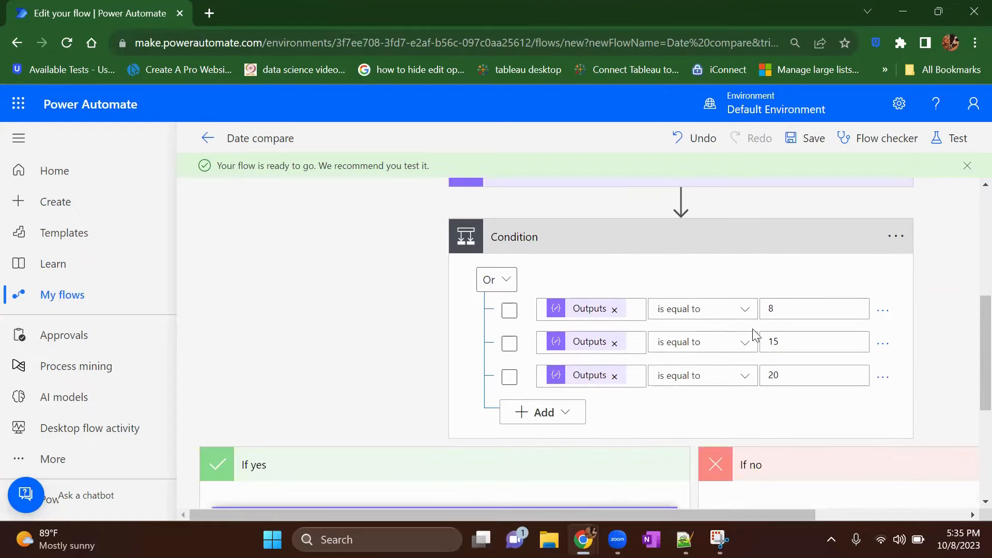
pyautogui.scroll(-3, 640, 432)
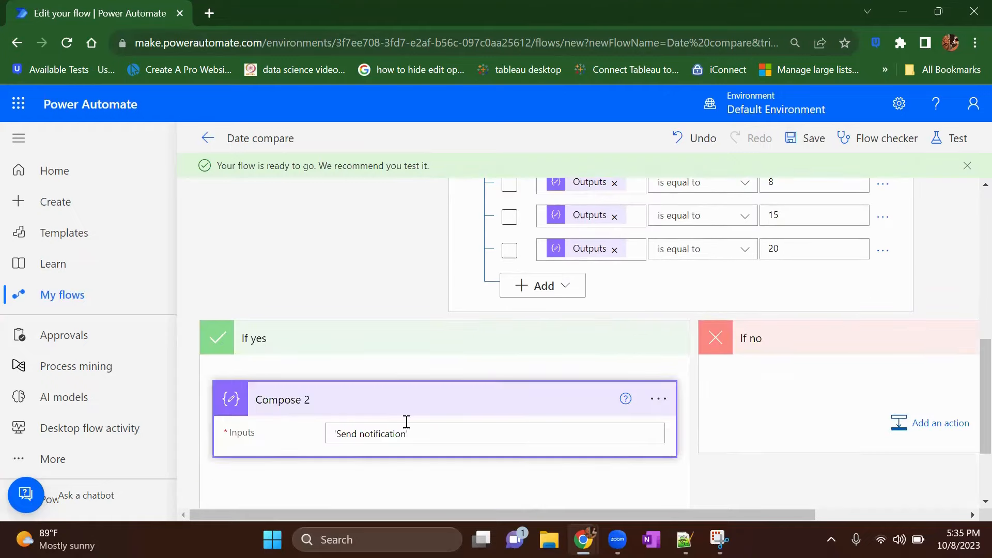
pyautogui.hscroll(3, 444, 425)
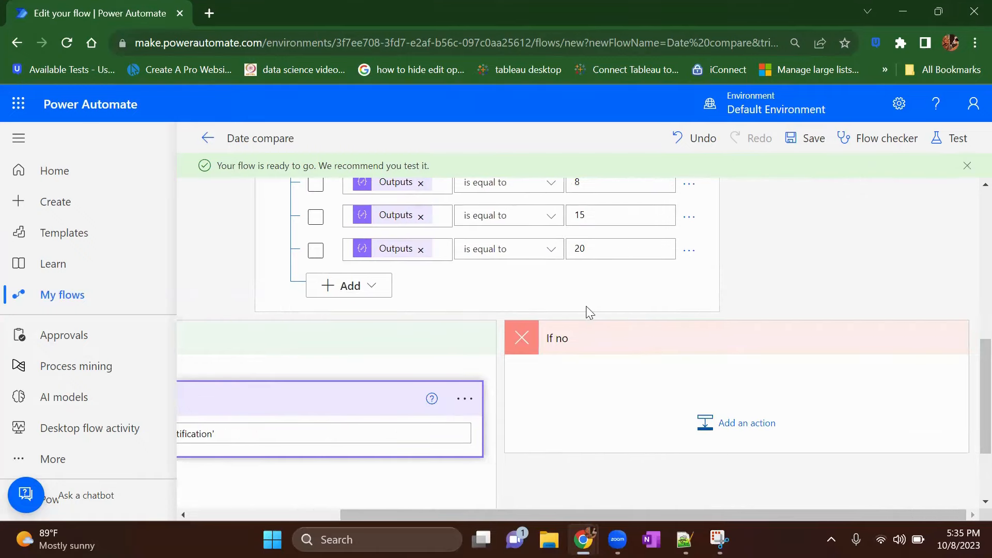
pyautogui.click(474, 401)
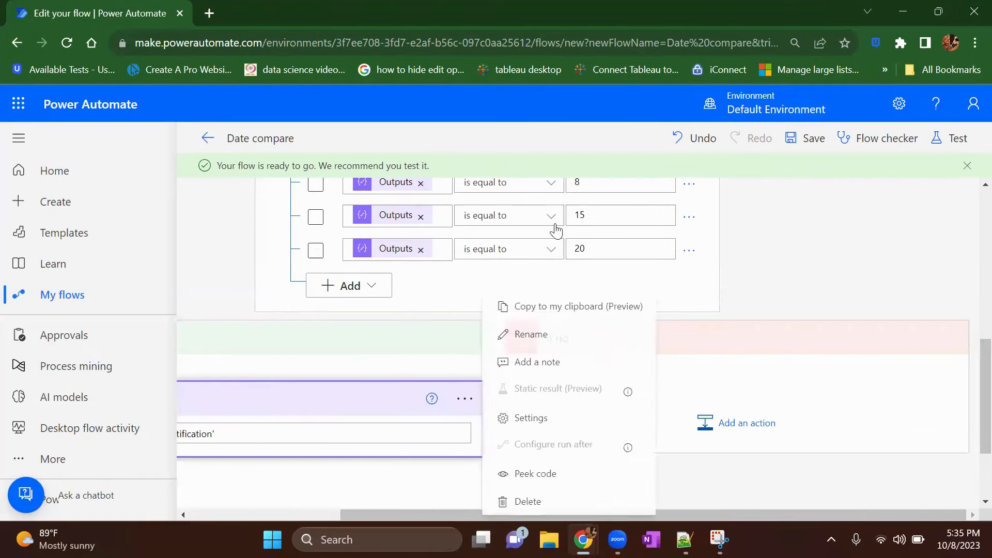
pyautogui.click(561, 308)
pyautogui.click(735, 427)
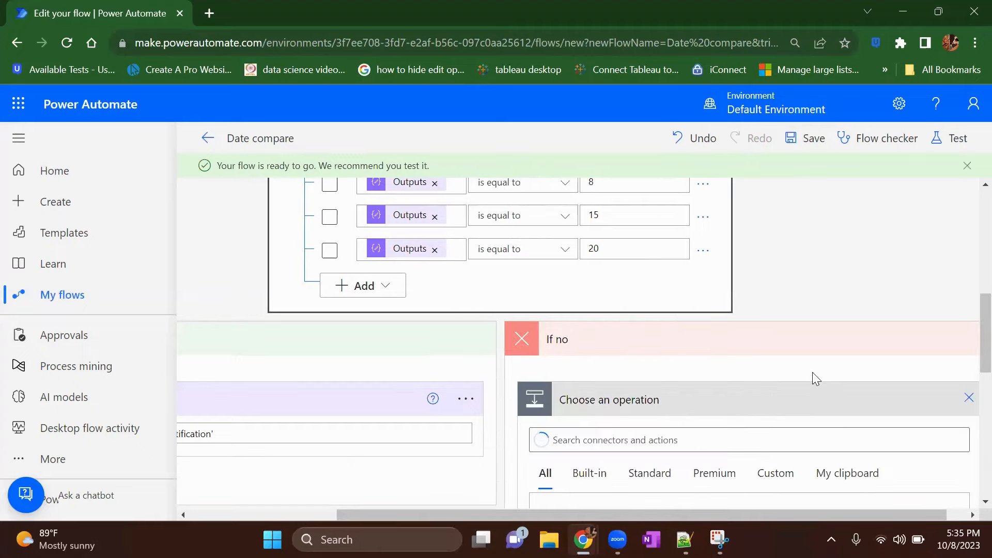
pyautogui.click(874, 474)
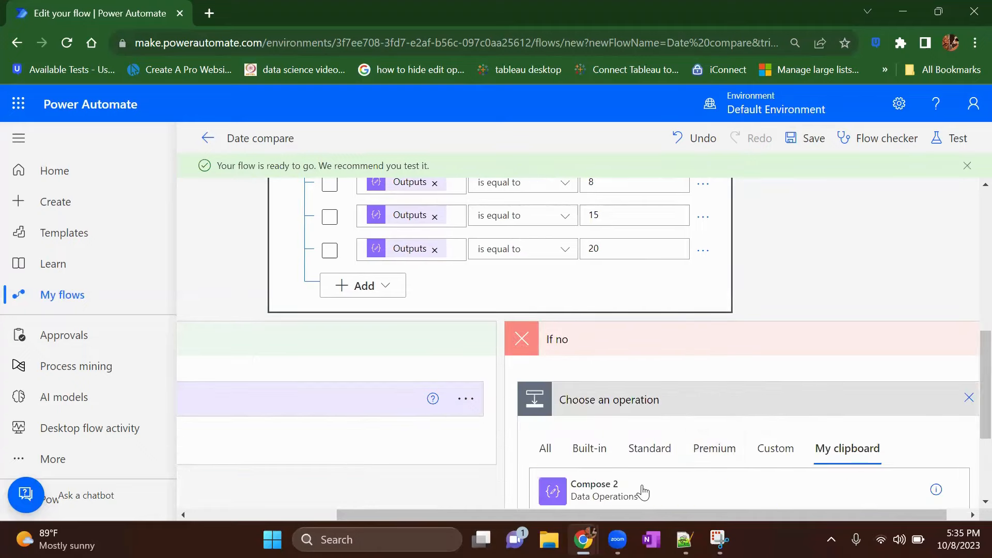
pyautogui.click(643, 489)
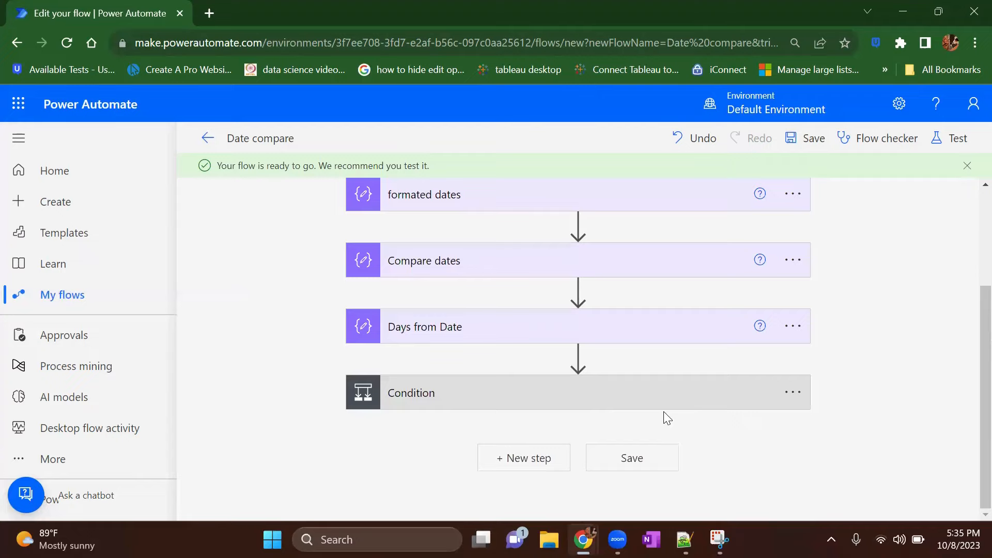
# Step: Change the inputs of the copied Compose action in the "If no" branch to 'dont send notification today'
pyautogui.click(592, 401)
pyautogui.scroll(-7, 593, 402)
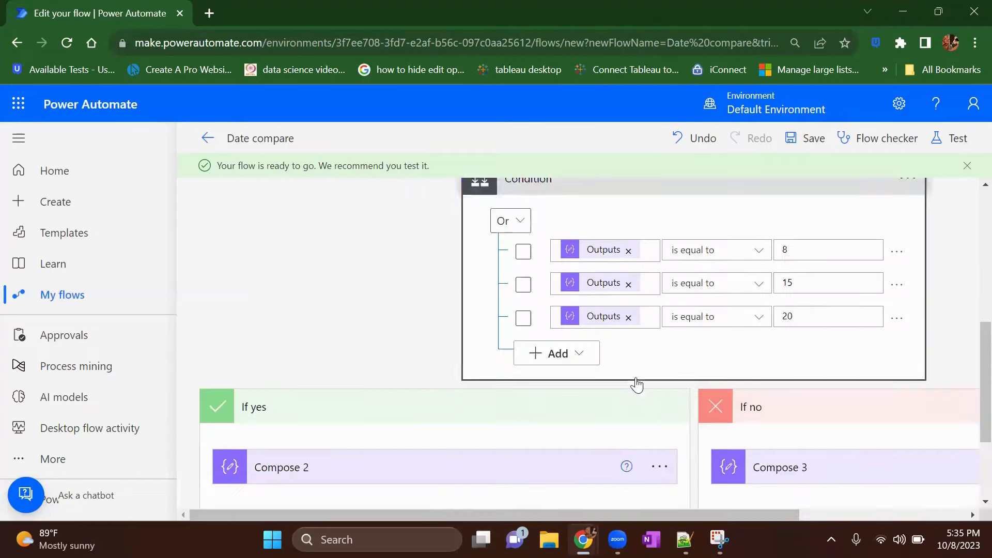
pyautogui.click(778, 337)
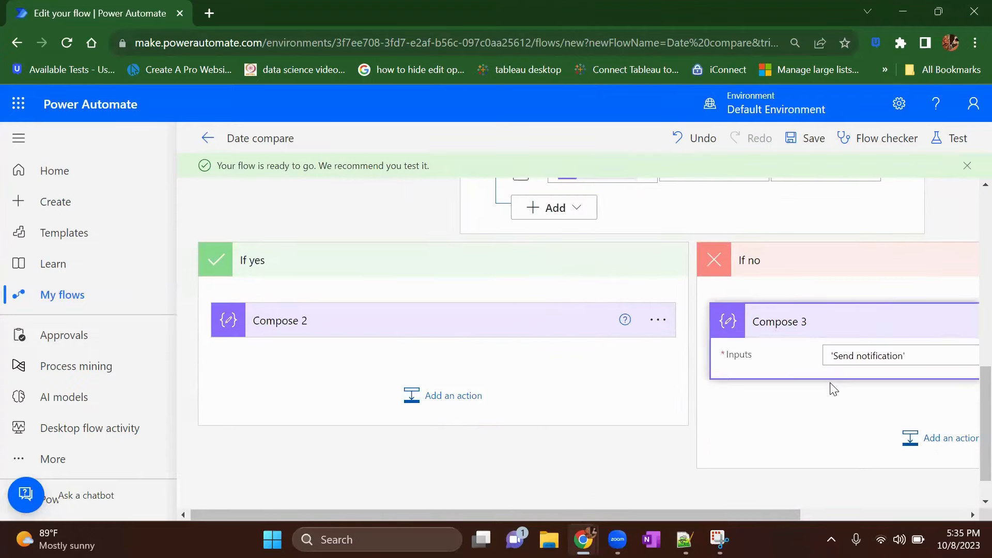
pyautogui.doubleClick(677, 356)
pyautogui.press('BackSpace')
pyautogui.press('BackSpace')
pyautogui.press('BackSpace')
pyautogui.press('BackSpace')
pyautogui.press('BackSpace')
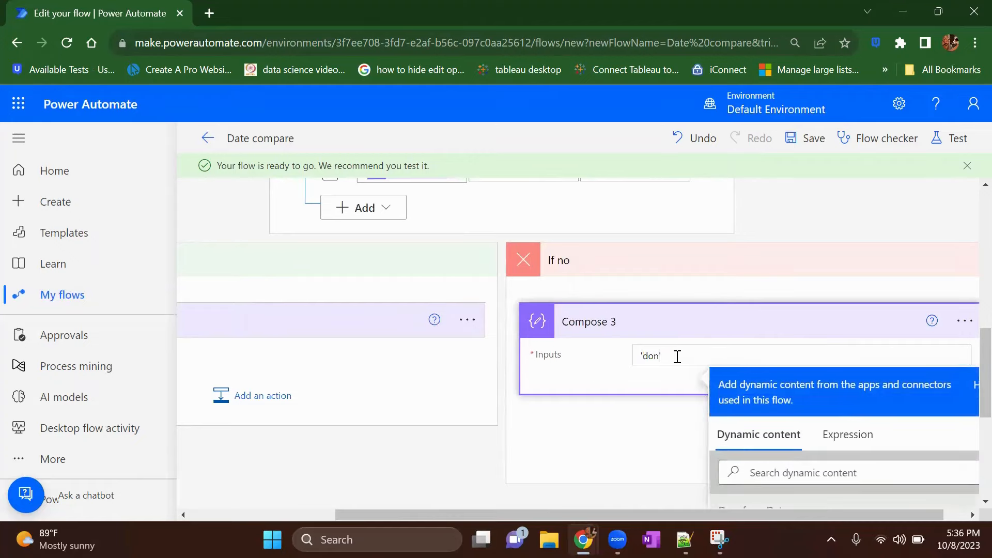
pyautogui.write('tification today')
# Step: Save and test the flow manually, and inspect the run details of the "Days from Date" action
pyautogui.click(955, 139)
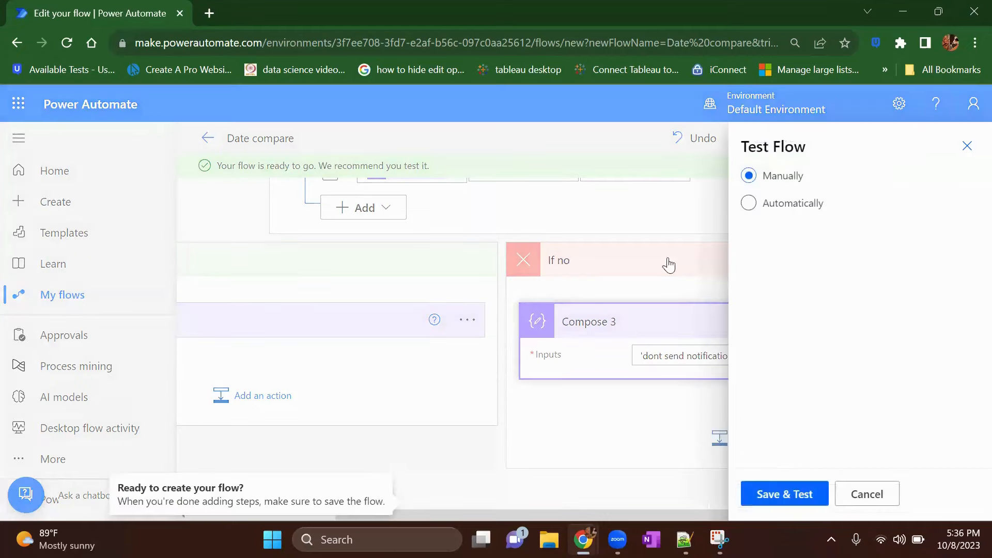
pyautogui.click(779, 497)
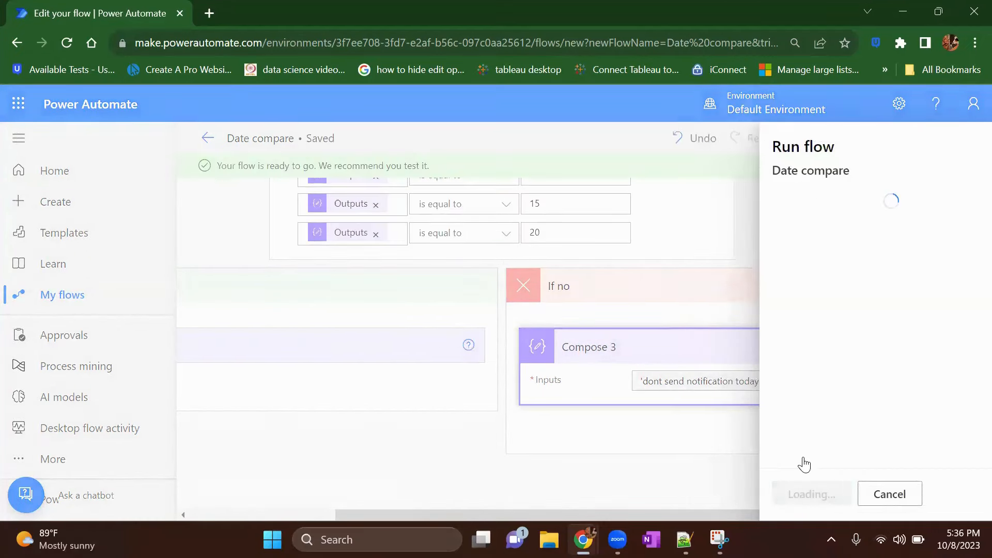
pyautogui.click(789, 494)
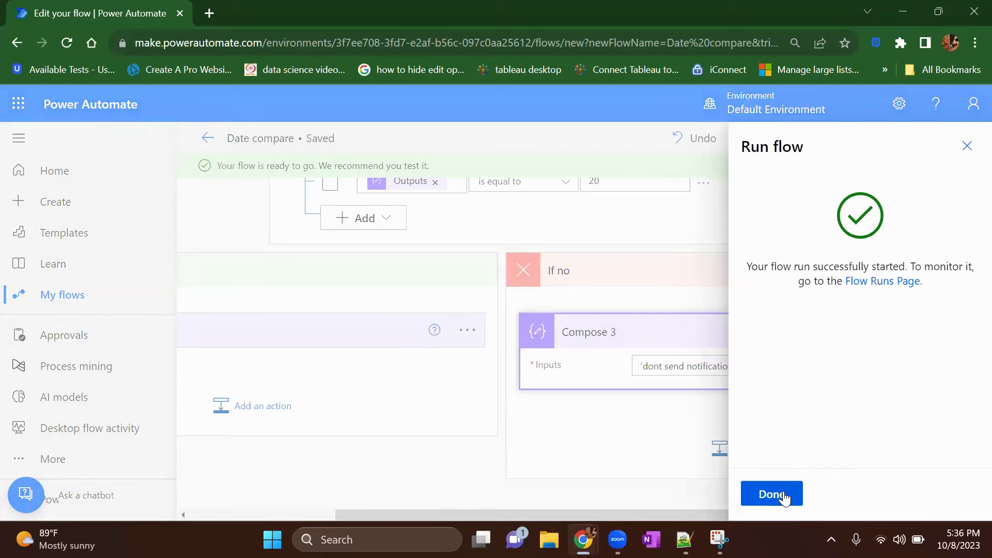
pyautogui.click(786, 495)
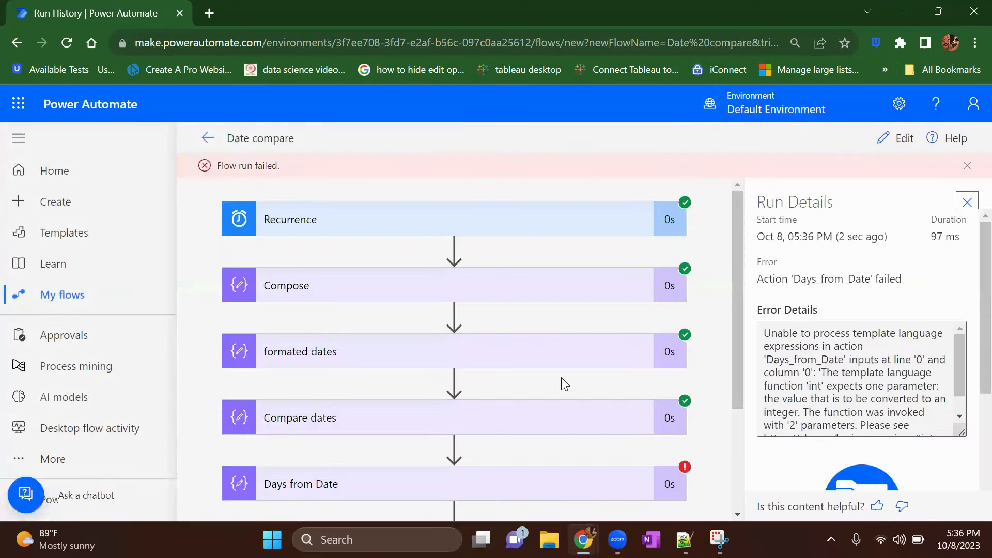
pyautogui.scroll(-3, 563, 385)
pyautogui.click(398, 332)
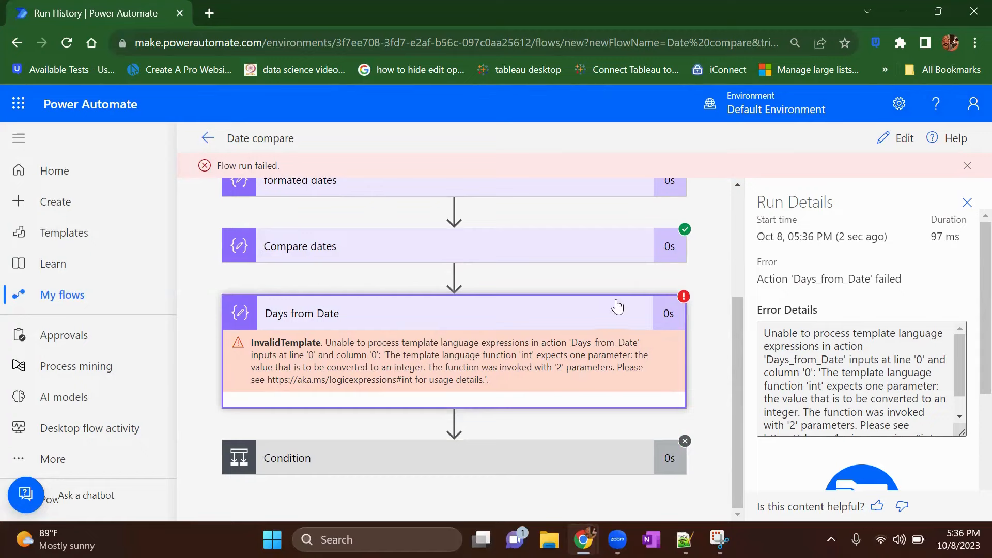
# Step: Reopen the flow for editing and insert formatDateTime( before outputs('formated_dates') in the int expression of the "Days from Date" action
pyautogui.click(902, 139)
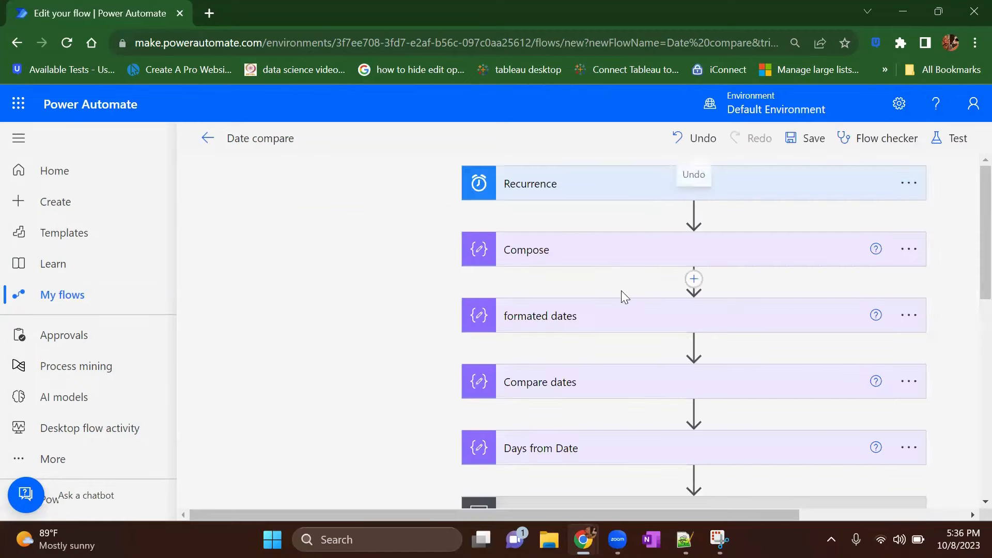
pyautogui.scroll(-4, 594, 297)
pyautogui.click(580, 239)
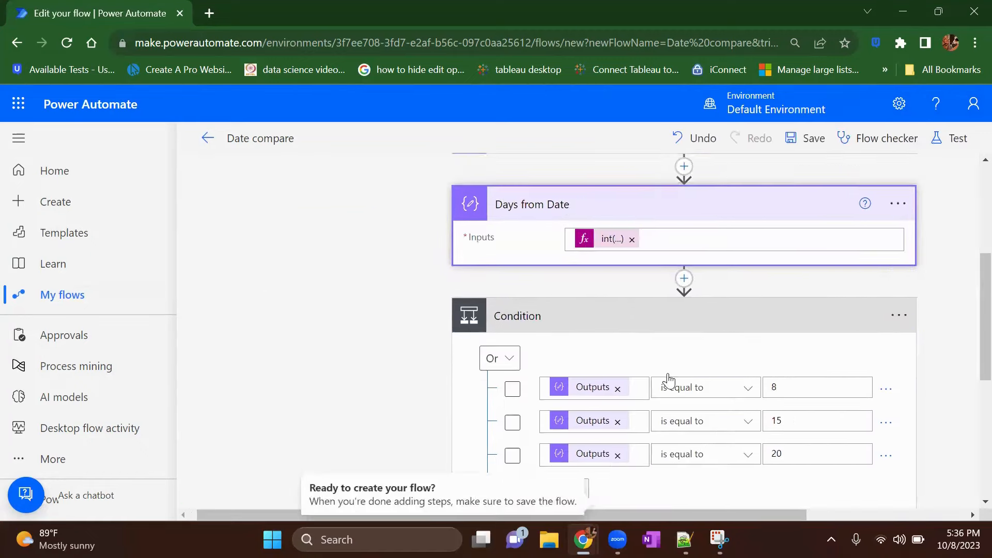
pyautogui.click(599, 218)
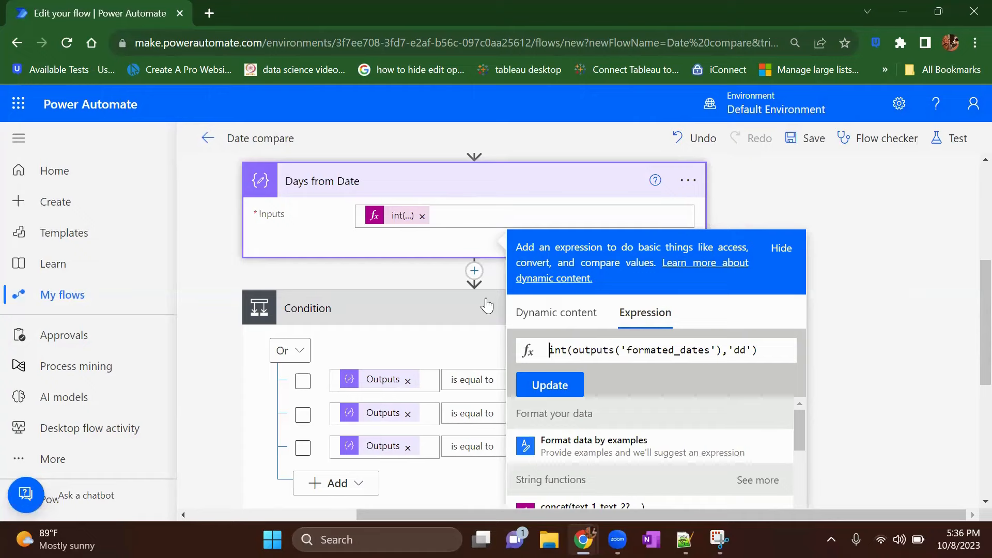
pyautogui.rightClick(140, 2)
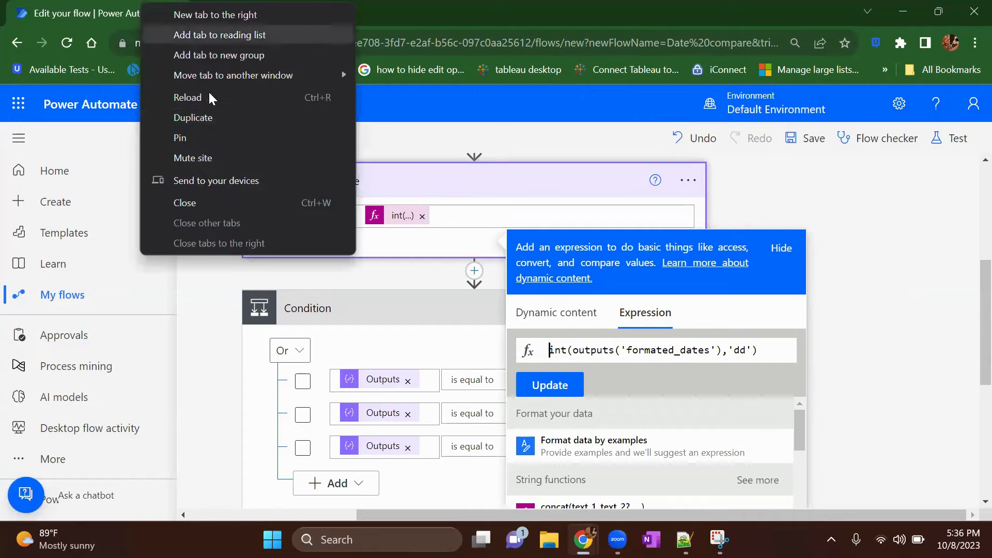
pyautogui.click(376, 216)
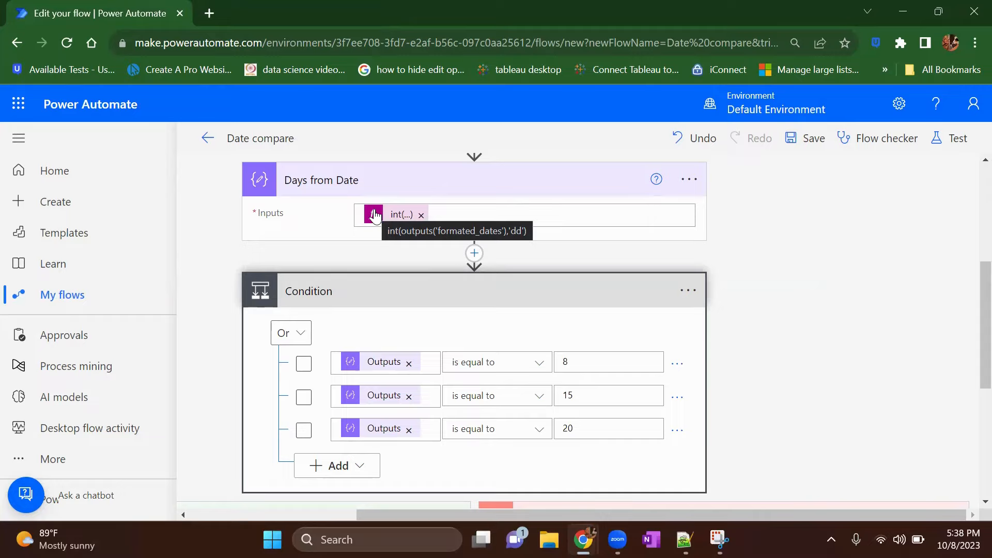
pyautogui.click(375, 215)
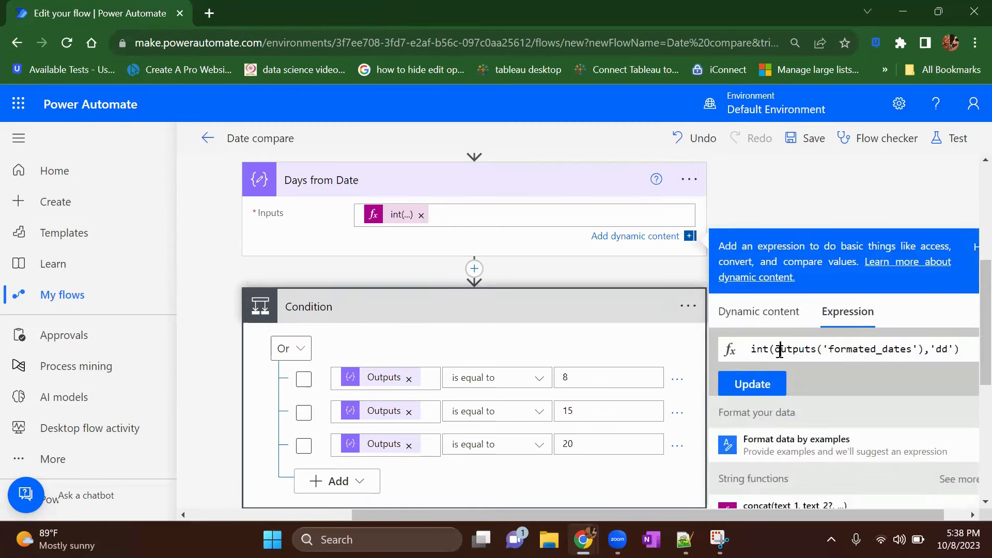
pyautogui.write('for')
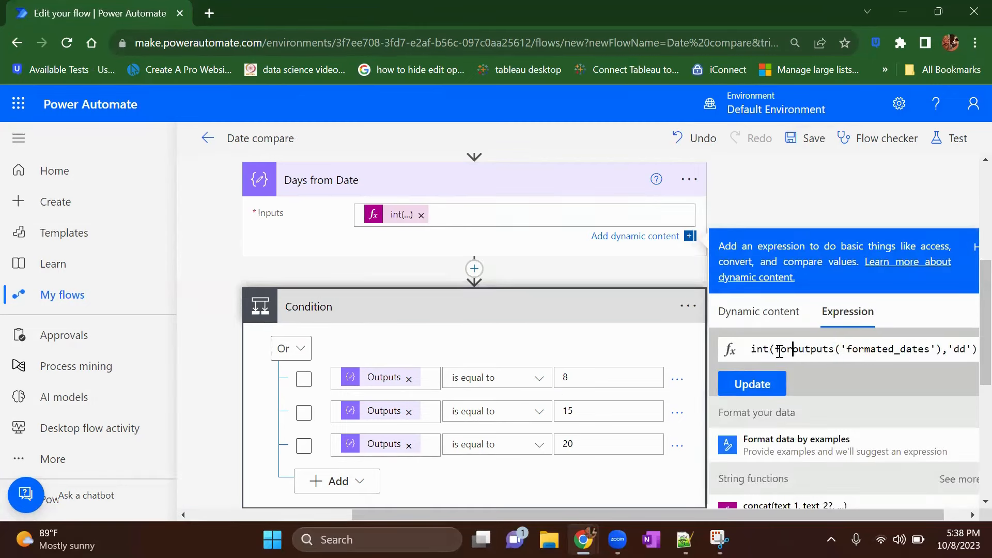
pyautogui.write('mate')
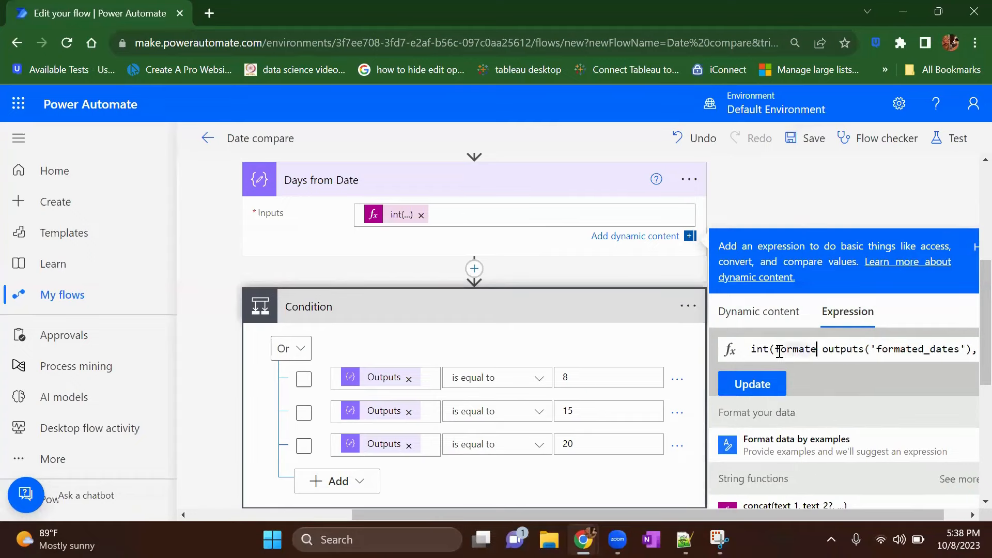
pyautogui.write(' D')
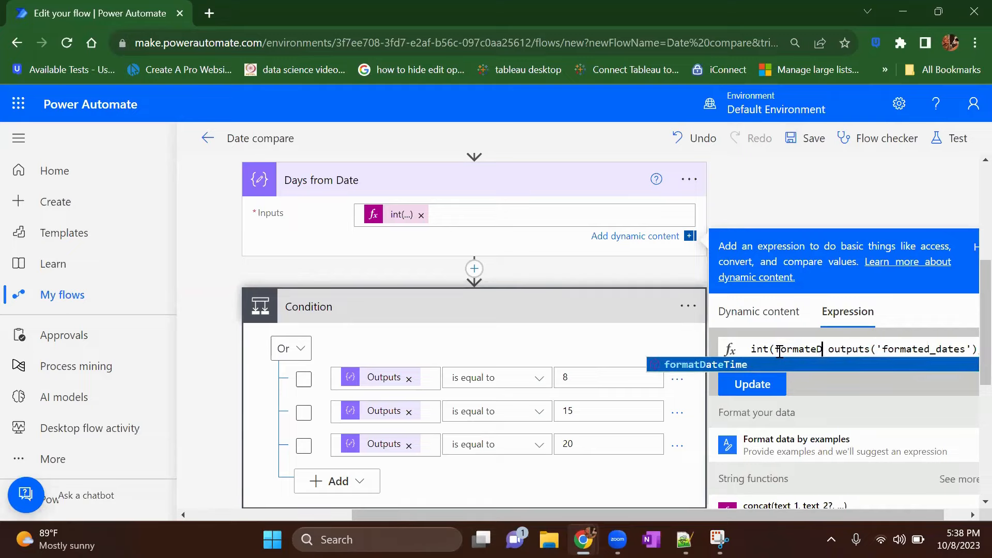
pyautogui.press('Tab')
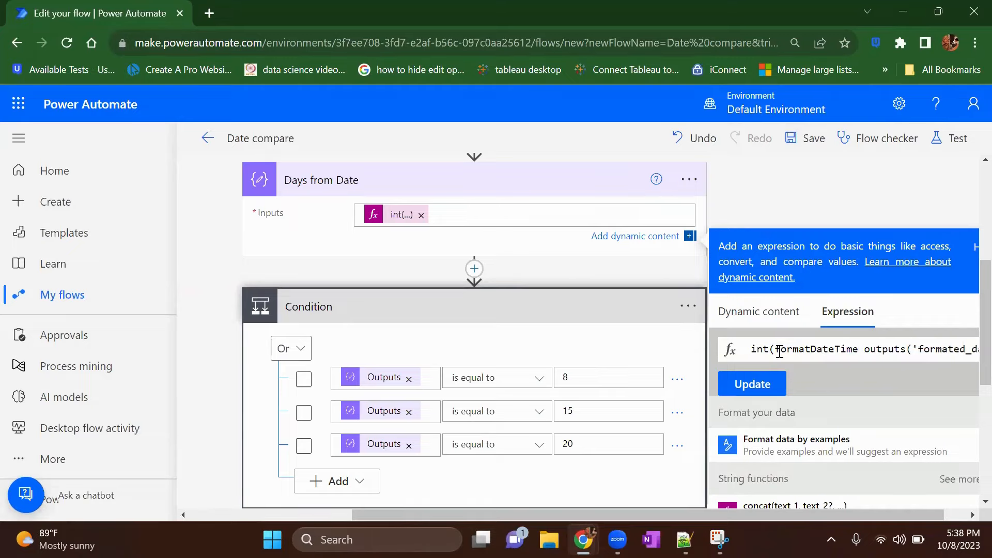
pyautogui.write('(')
pyautogui.press('Delete')
pyautogui.press('Delete')
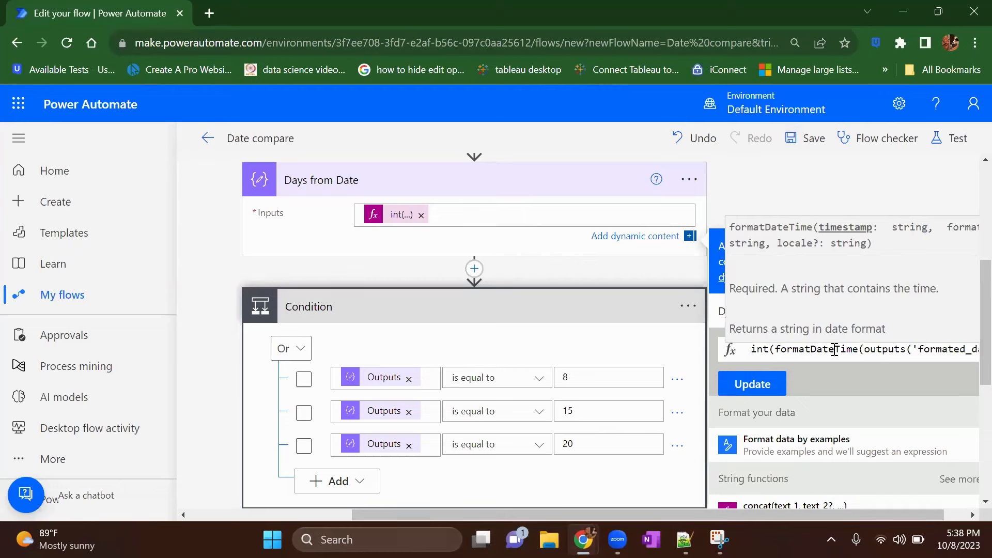
# Step: Add the missing closing parenthesis after 'dd' and update the "Days from Date" expression to int(formatDateTime(outputs('formated_dates'),'dd'))
pyautogui.hscroll(2, 834, 350)
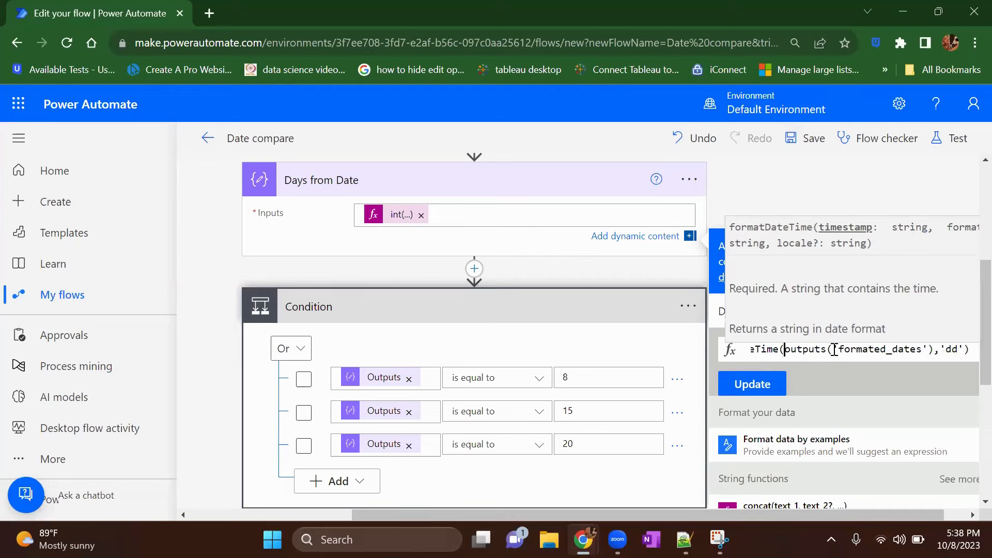
pyautogui.click(965, 350)
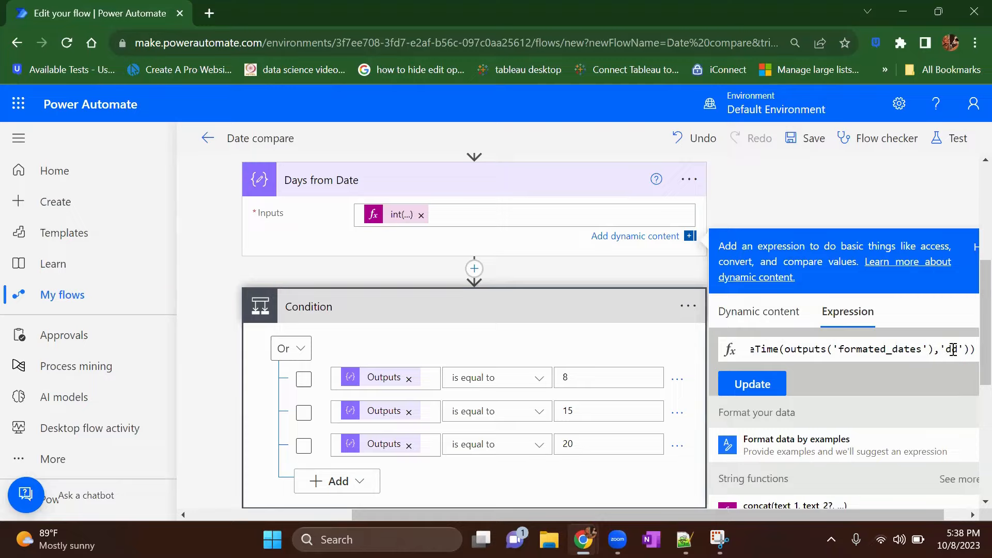
pyautogui.hscroll(-2, 858, 350)
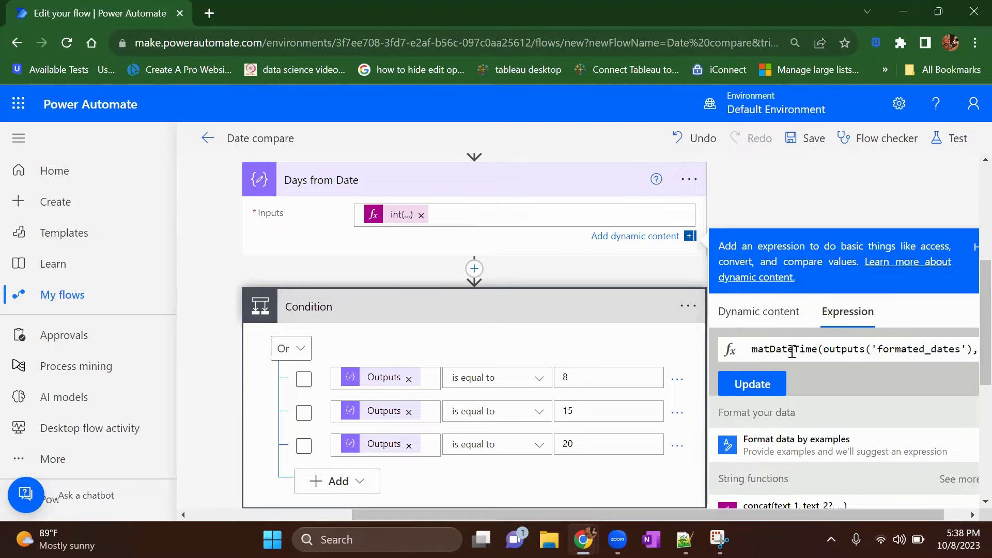
pyautogui.click(871, 350)
pyautogui.hscroll(2, 871, 349)
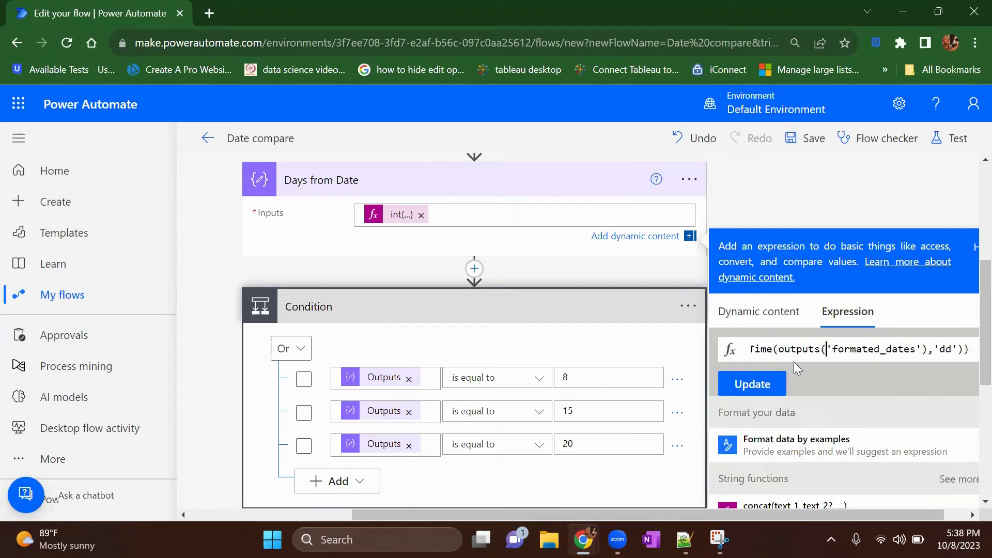
pyautogui.click(748, 394)
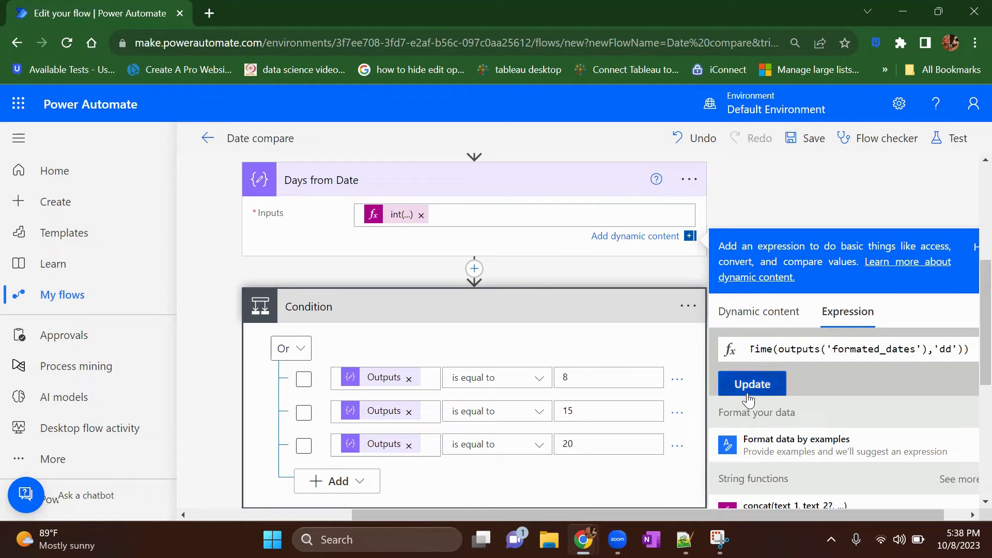
# Step: Save the flow with the corrected day expression and run a manual test
pyautogui.click(951, 138)
pyautogui.click(788, 491)
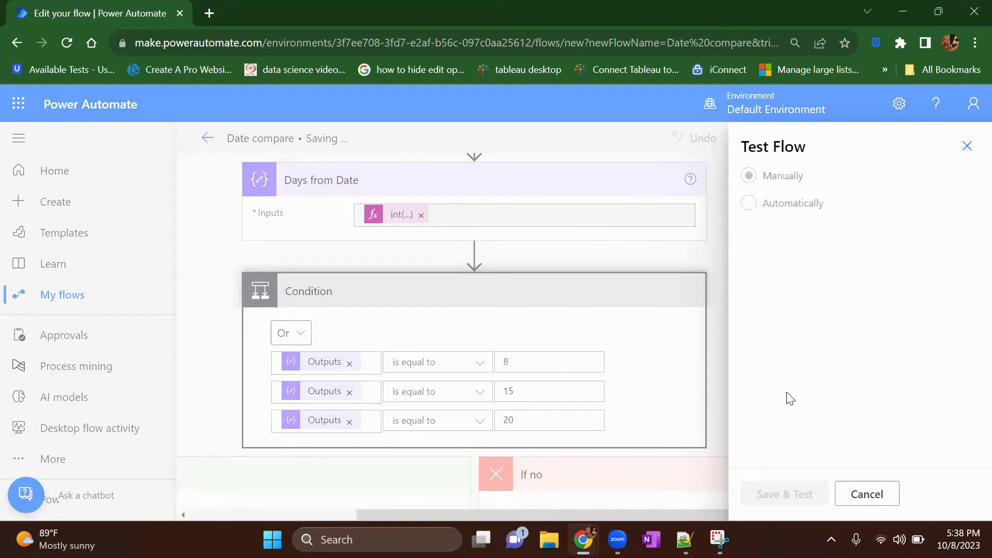
pyautogui.click(782, 494)
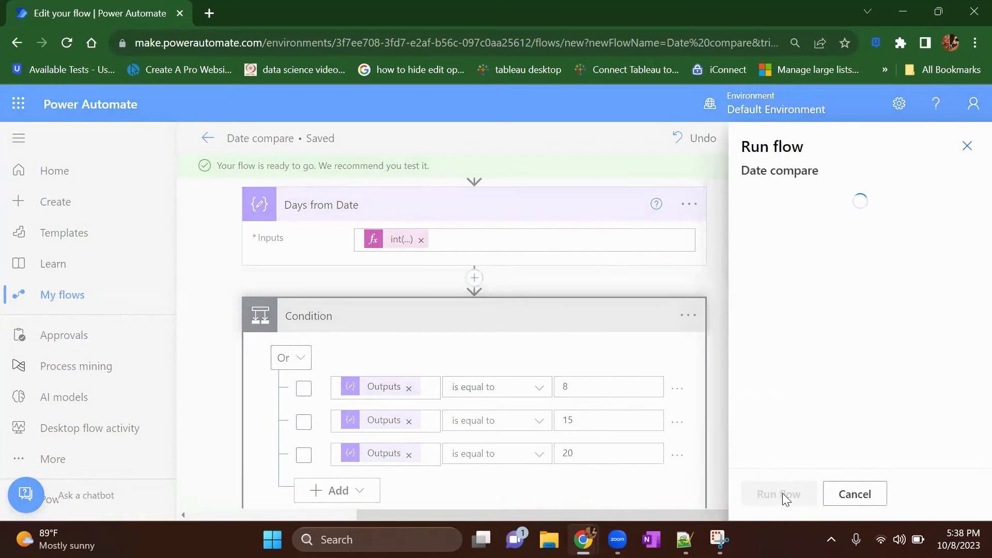
pyautogui.click(772, 493)
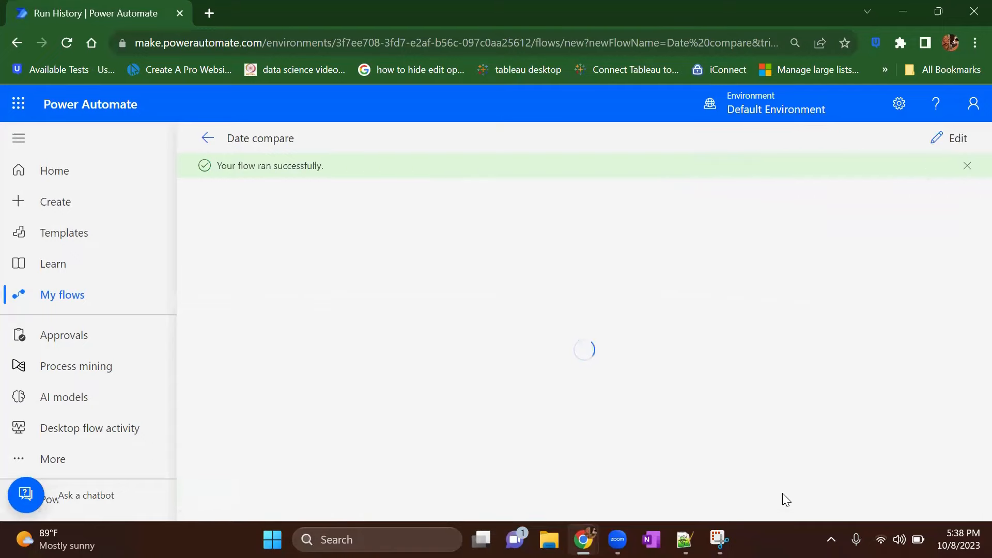
# Step: Inspect the inputs and outputs of the "Days from Date" action in the test run
pyautogui.scroll(-3, 476, 395)
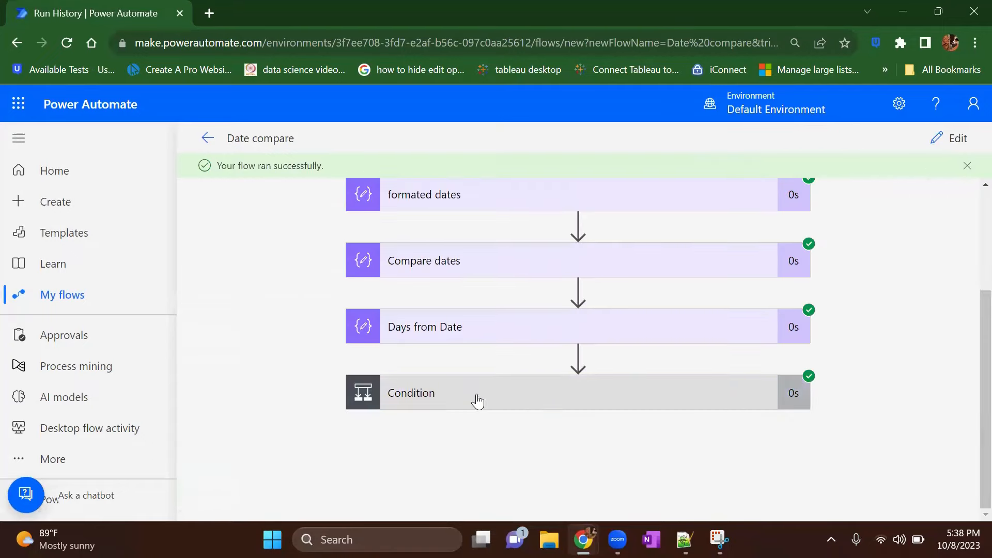
pyautogui.click(493, 324)
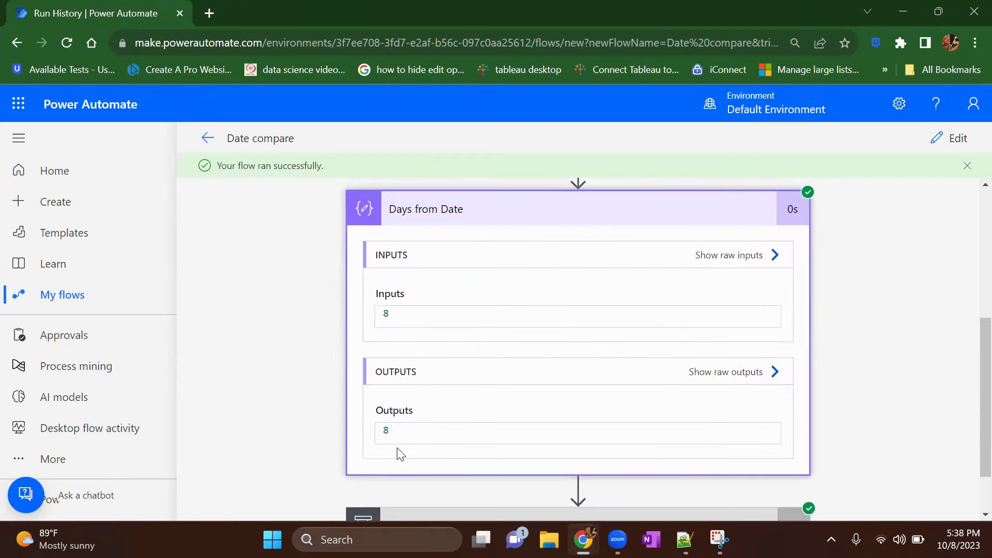
pyautogui.rightClick(370, 435)
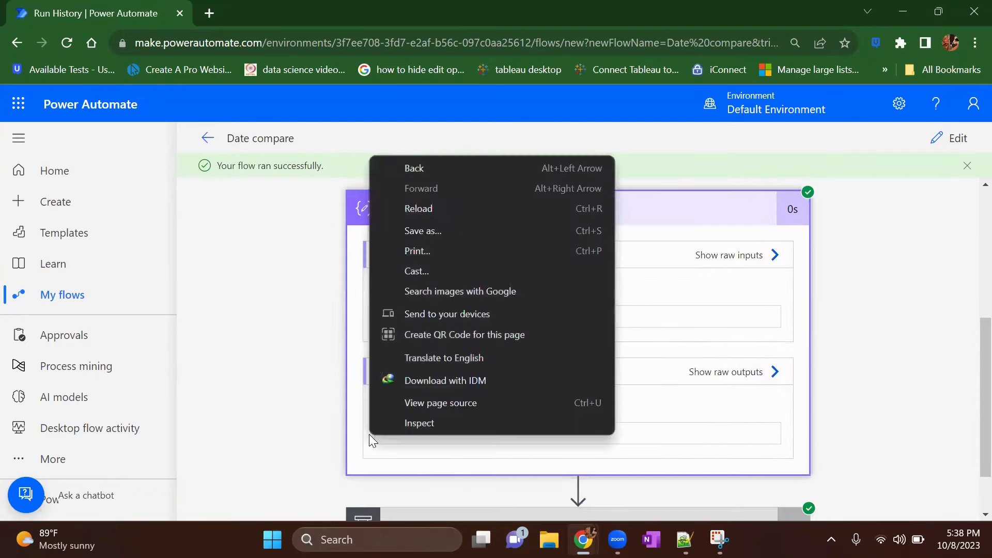
pyautogui.click(346, 453)
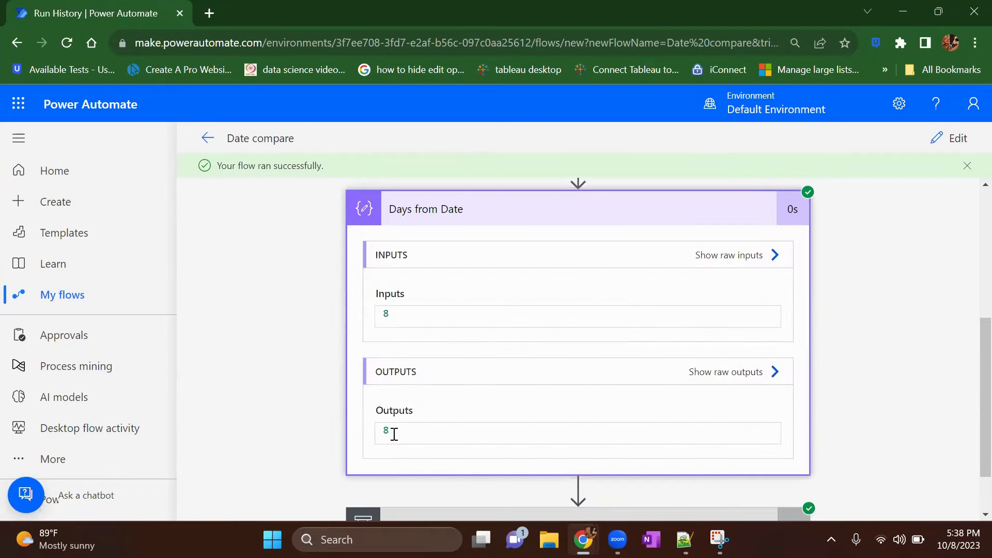
pyautogui.scroll(-1, 418, 391)
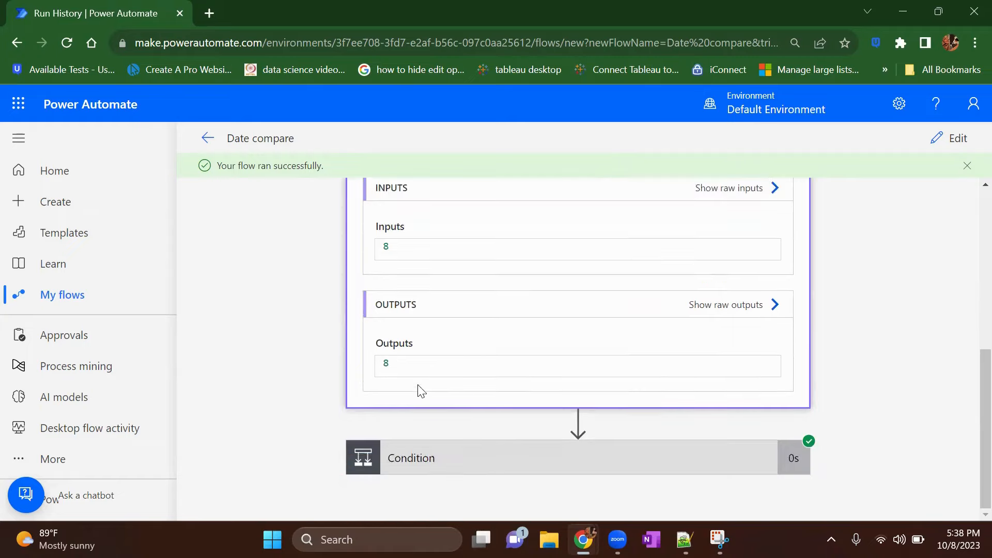
# Step: Check the Condition's expression result and the inputs and outputs of "Compose 2" in the "If yes" branch
pyautogui.click(494, 464)
pyautogui.scroll(-4, 492, 465)
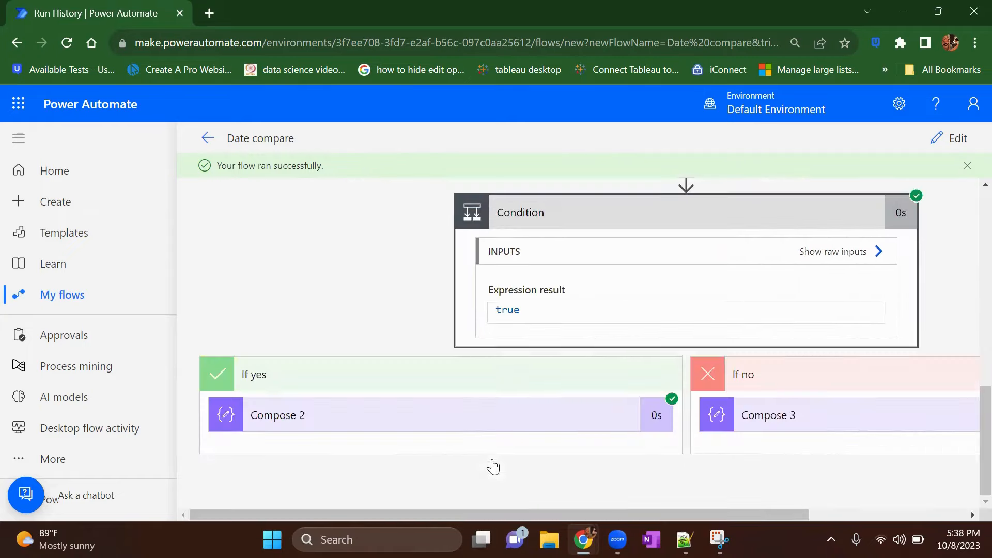
pyautogui.moveTo(535, 315); pyautogui.dragTo(492, 317)
pyautogui.click(439, 417)
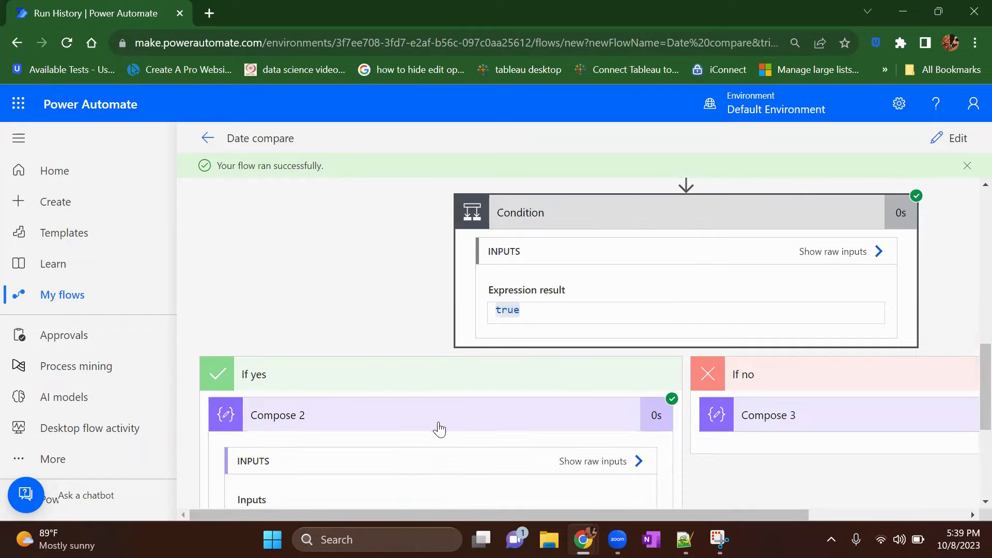
pyautogui.scroll(-3, 442, 429)
pyautogui.scroll(-2, 375, 436)
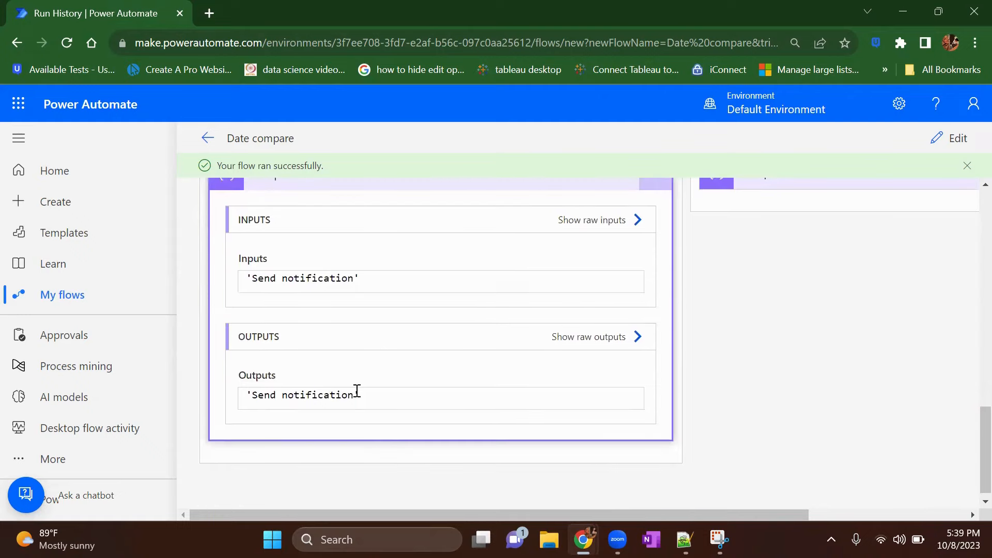
pyautogui.scroll(3, 388, 343)
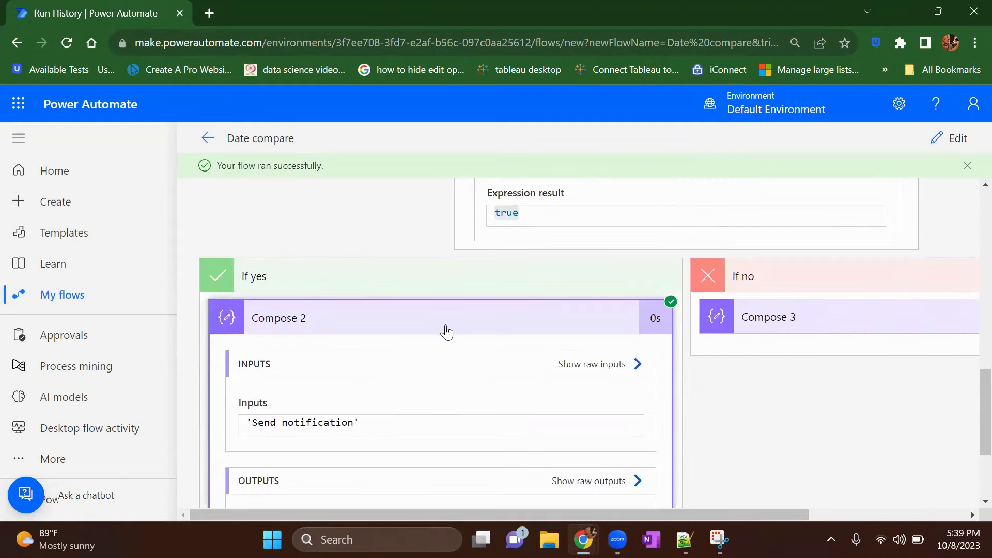
pyautogui.click(446, 331)
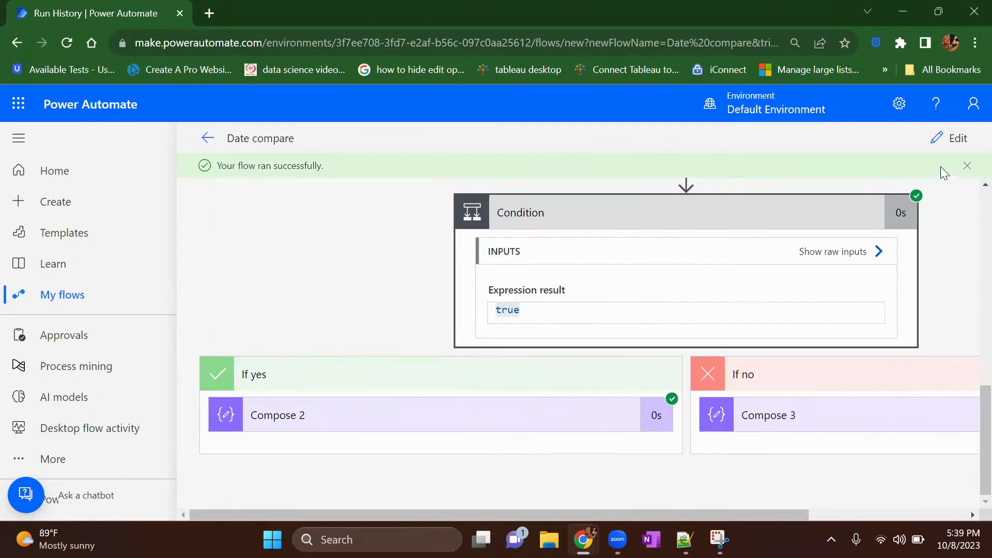
# Step: Reopen the flow for editing and set the comparison value in the Condition's first row to 1
pyautogui.click(950, 138)
pyautogui.click(796, 301)
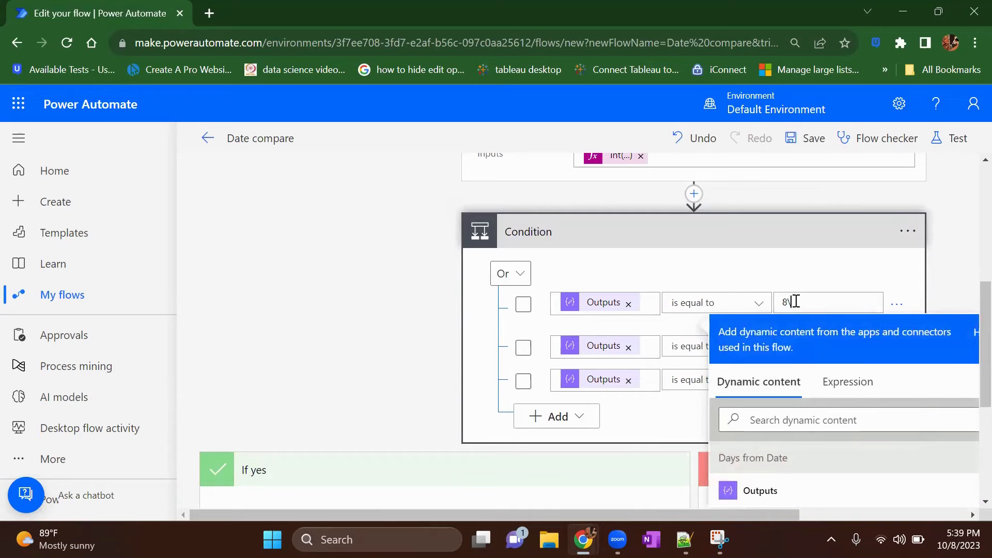
pyautogui.press('BackSpace')
pyautogui.press('BackSpace')
pyautogui.write('1')
# Step: Save the flow with the changed condition value and run another manual test
pyautogui.click(951, 145)
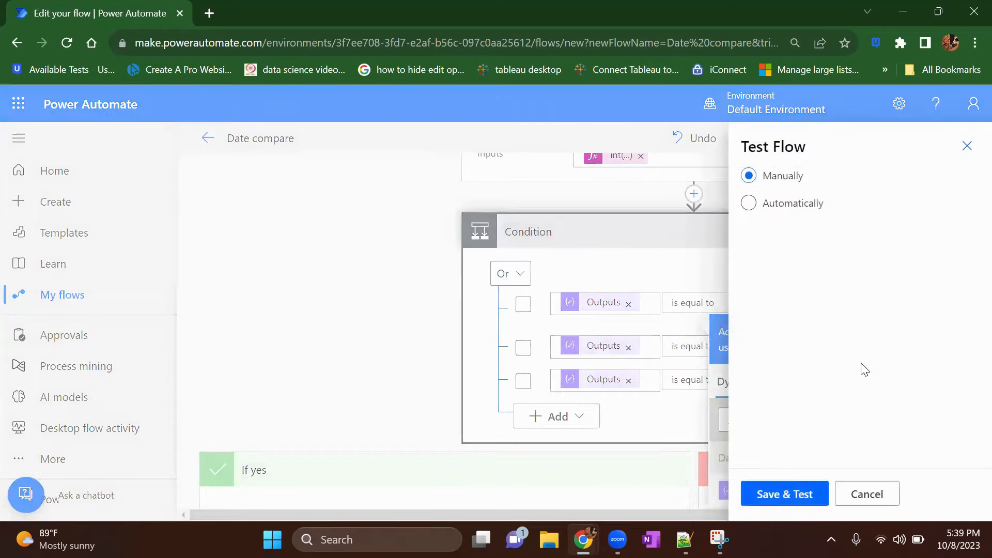
pyautogui.click(788, 494)
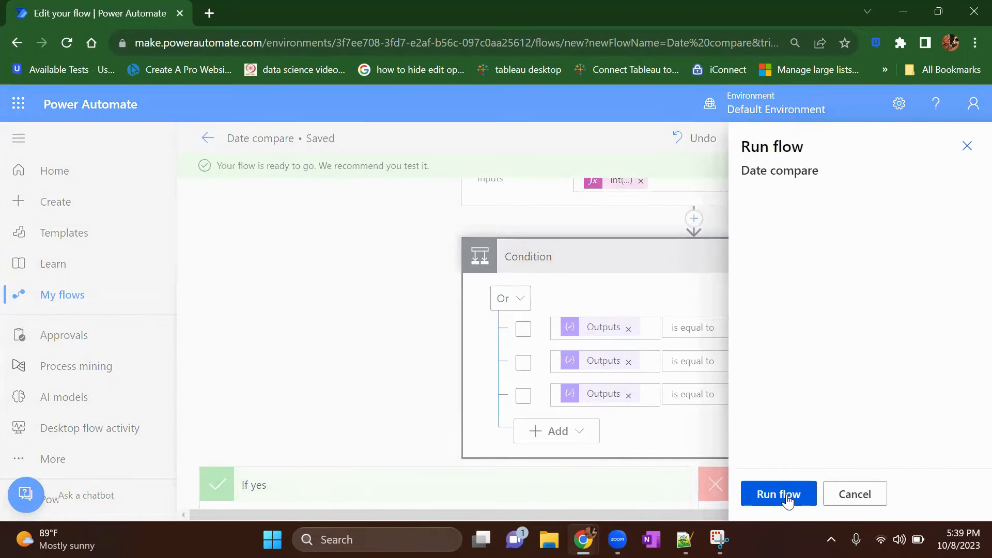
pyautogui.click(788, 500)
pyautogui.click(787, 500)
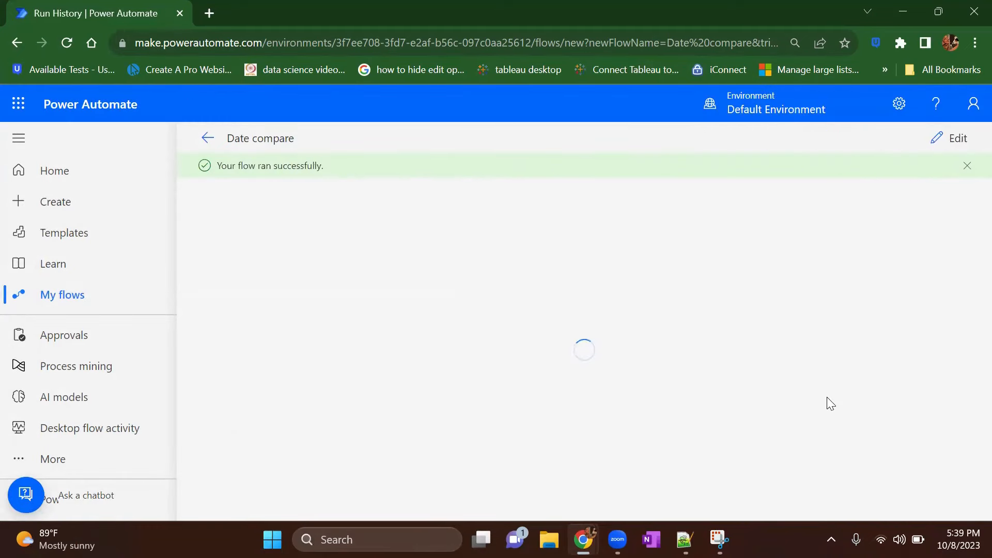
# Step: Examine the Condition's expression result and the inputs and outputs of "Compose 3" in the "If no" branch
pyautogui.scroll(-3, 827, 403)
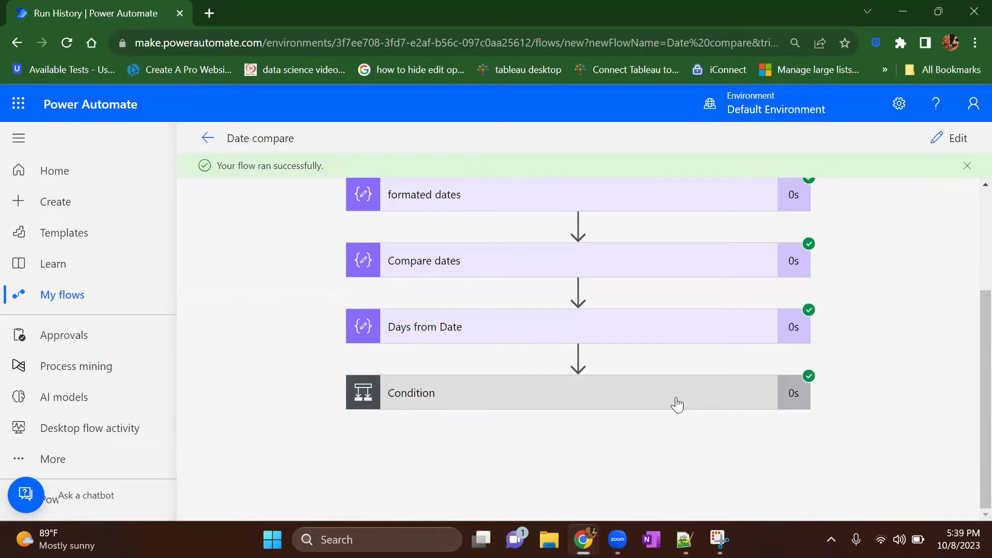
pyautogui.click(676, 403)
pyautogui.scroll(-3, 751, 425)
pyautogui.click(750, 425)
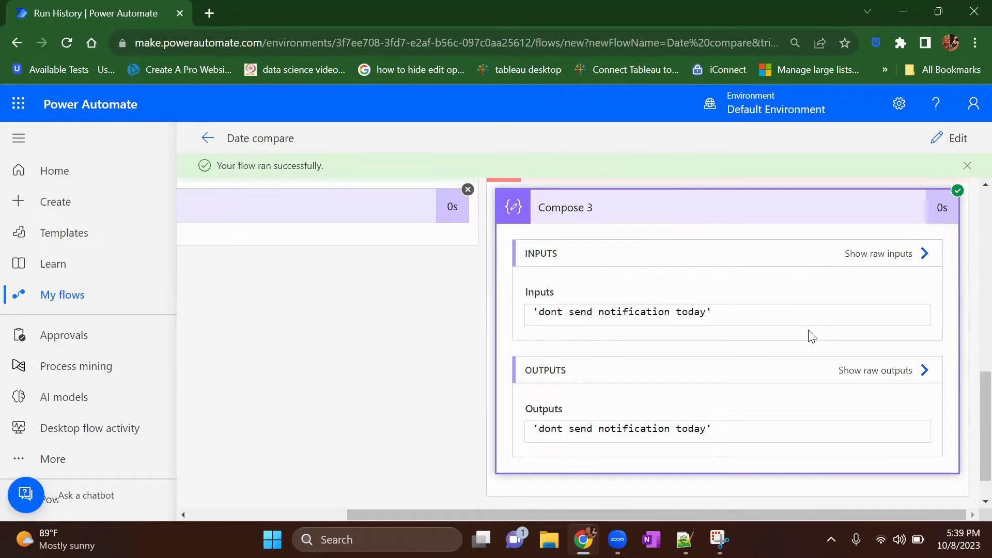
pyautogui.scroll(10, 590, 301)
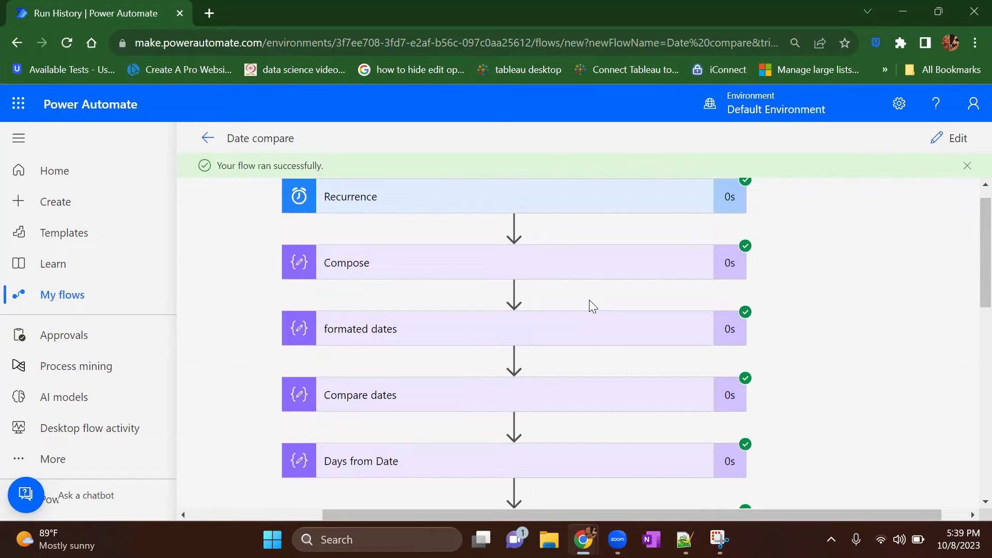
pyautogui.scroll(-4, 590, 301)
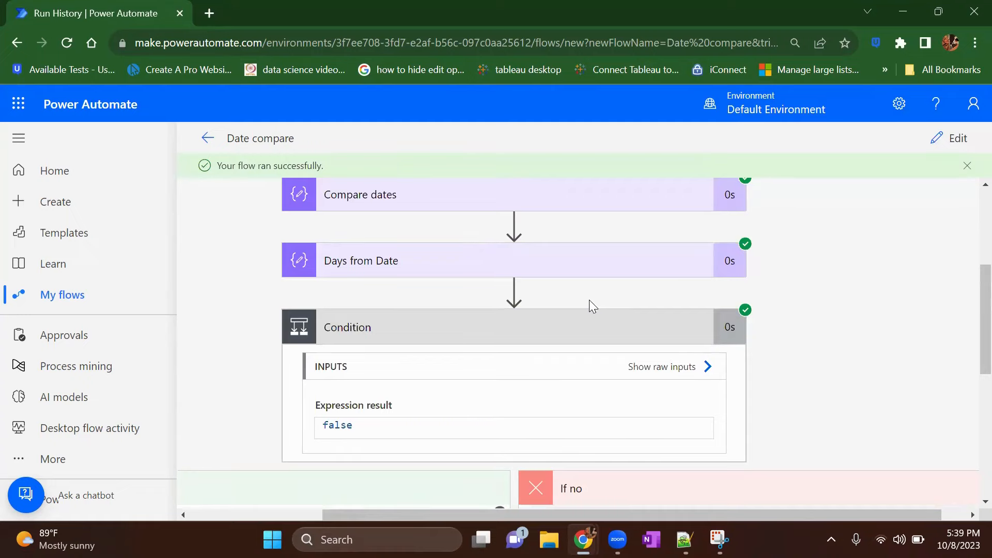
pyautogui.scroll(-2, 593, 306)
pyautogui.scroll(4, 593, 306)
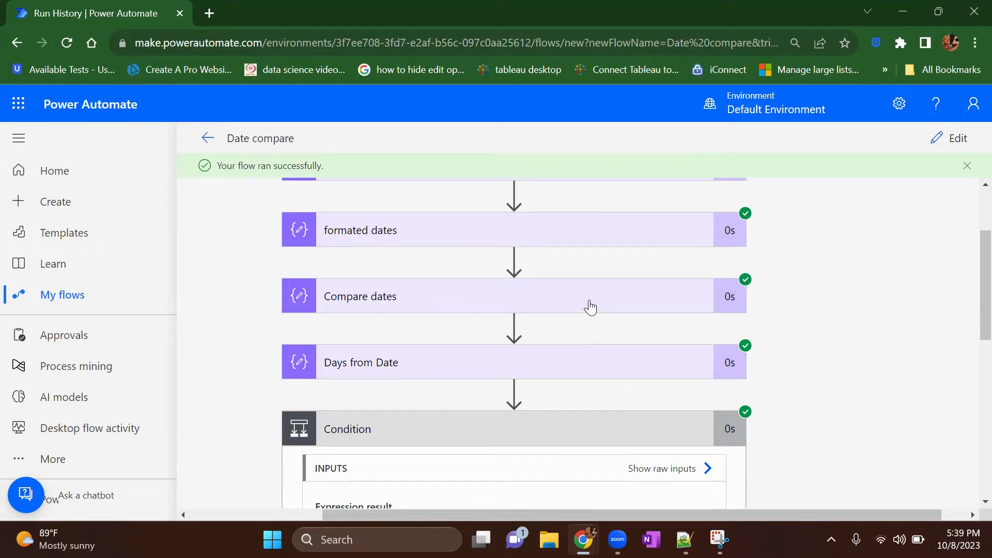
pyautogui.scroll(-4, 591, 307)
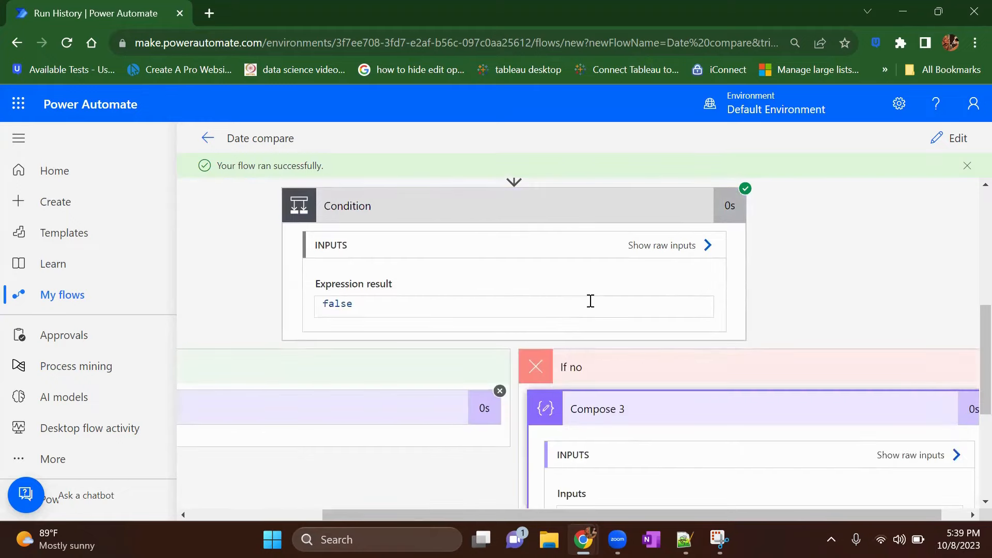